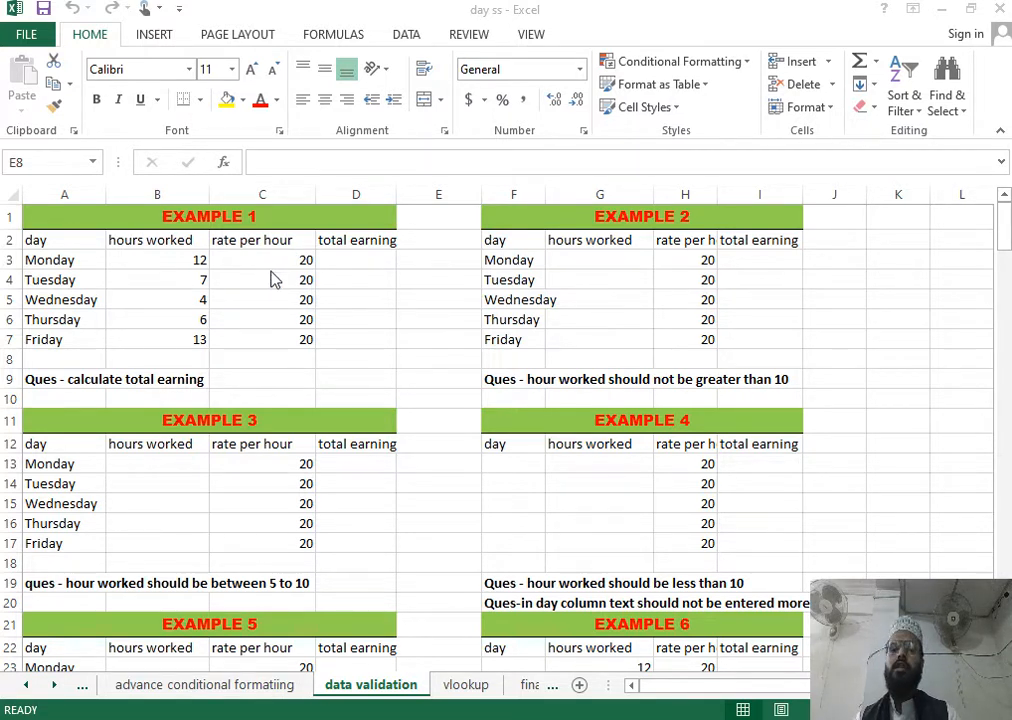
pyautogui.click(908, 260)
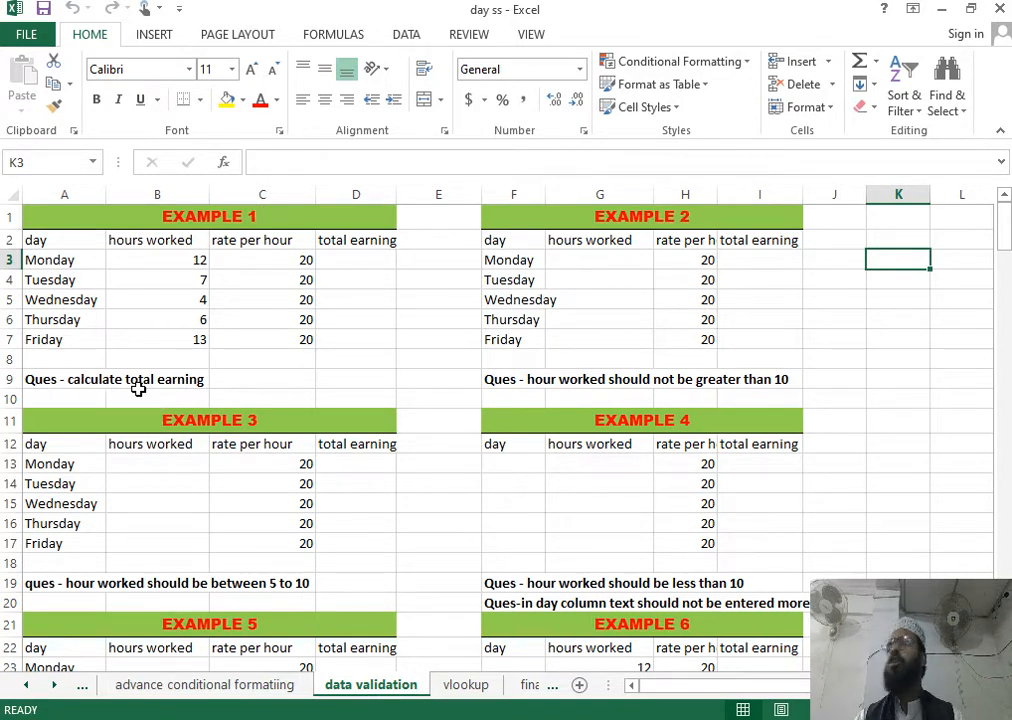
pyautogui.click(357, 262)
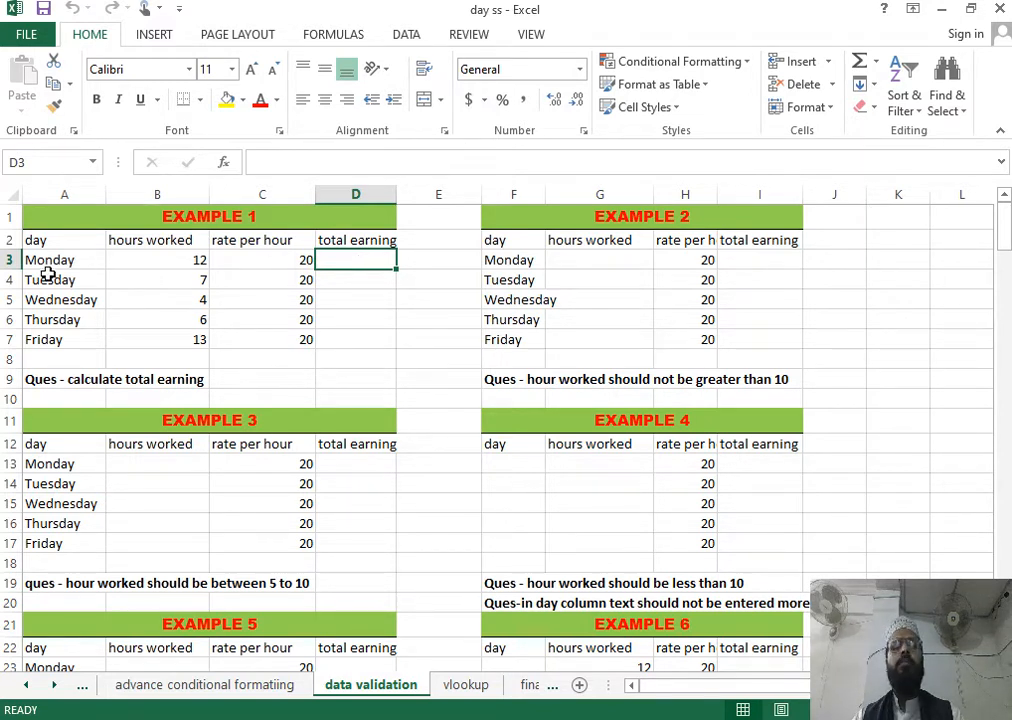
pyautogui.click(176, 259)
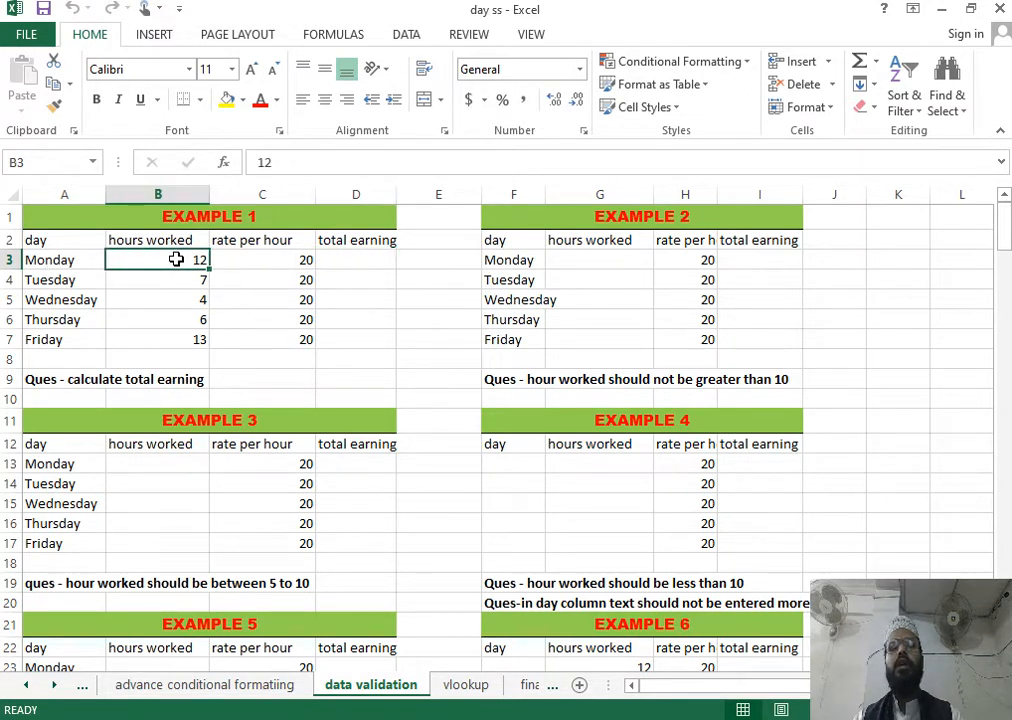
pyautogui.click(264, 259)
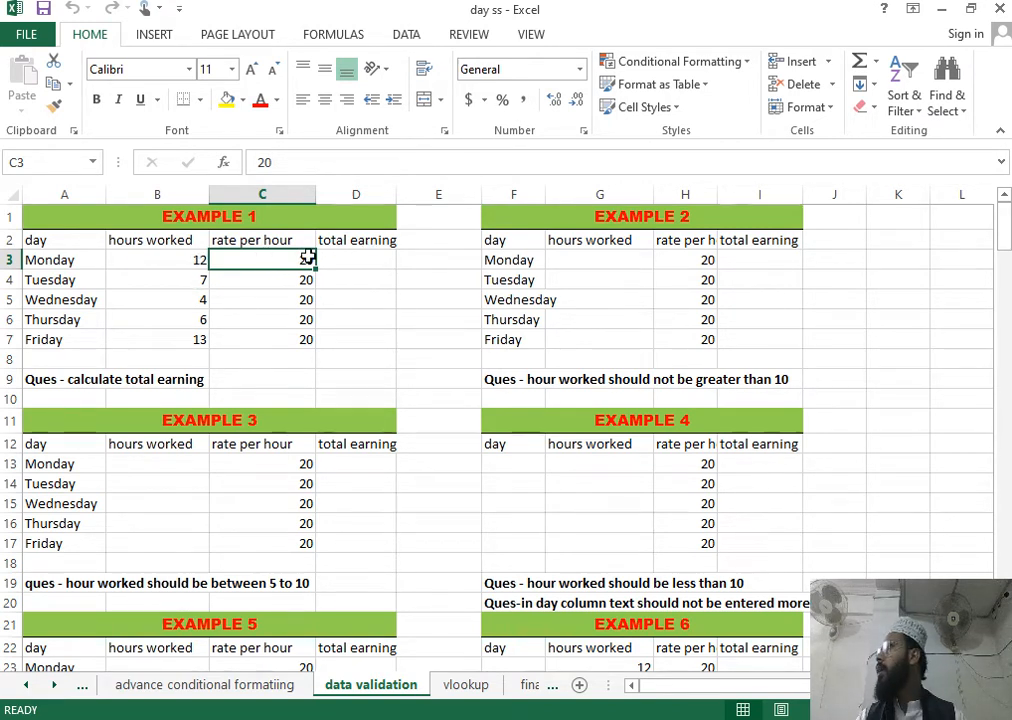
# Calculate Monday's total earning in Example 1 with =B3*C3 in D3 and fill the formula down through Friday in D7
pyautogui.click(331, 257)
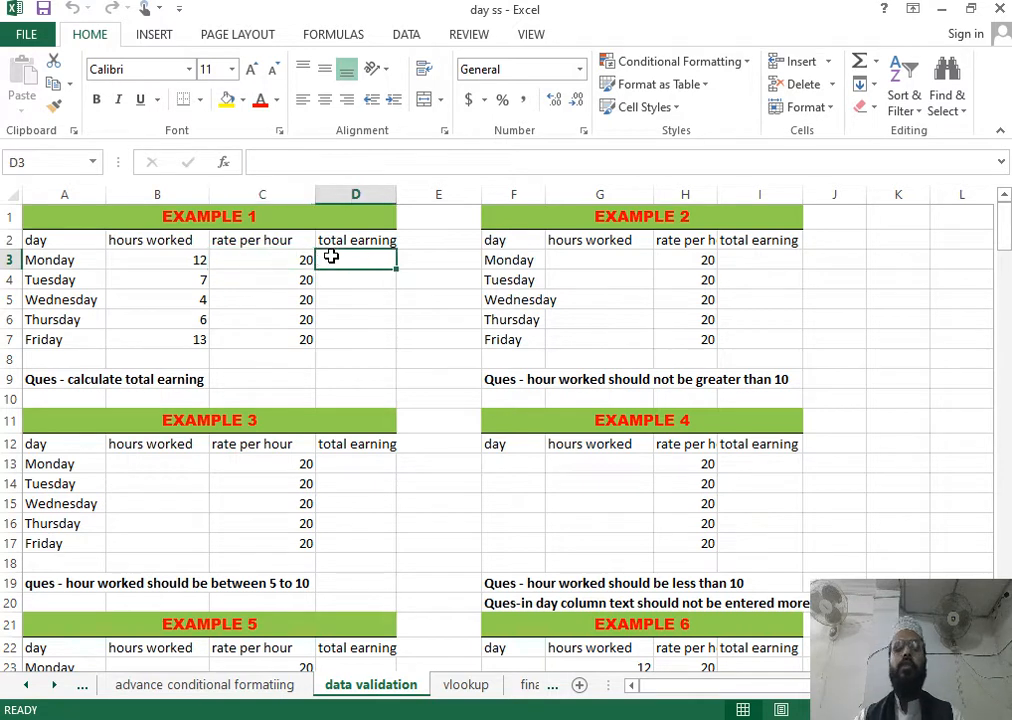
pyautogui.write('=')
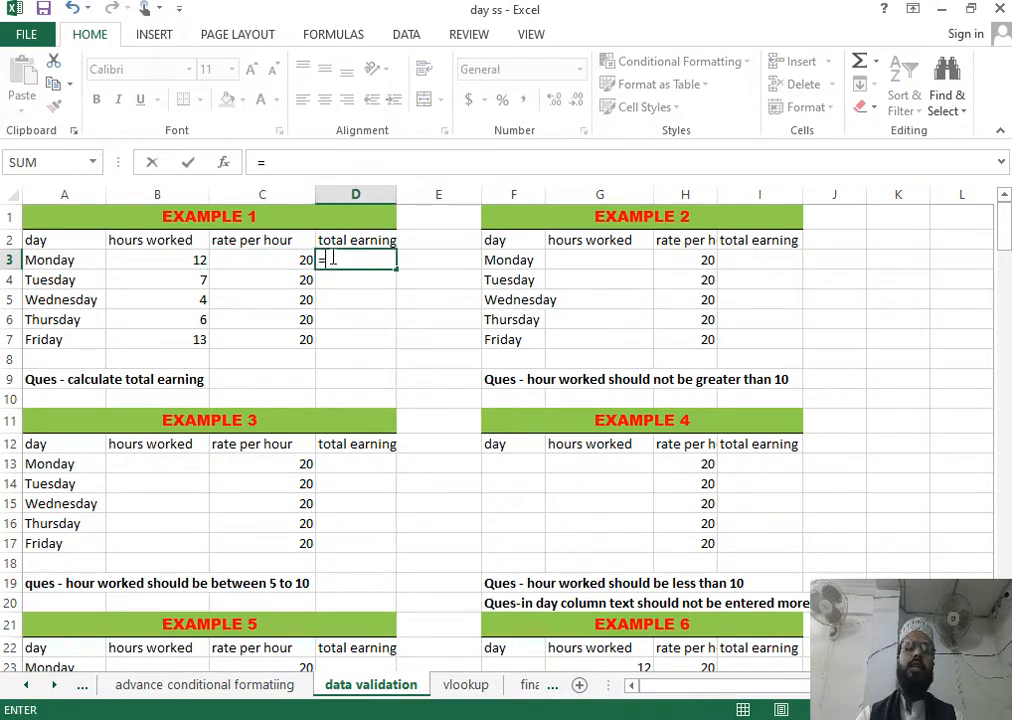
pyautogui.click(155, 258)
pyautogui.write('*')
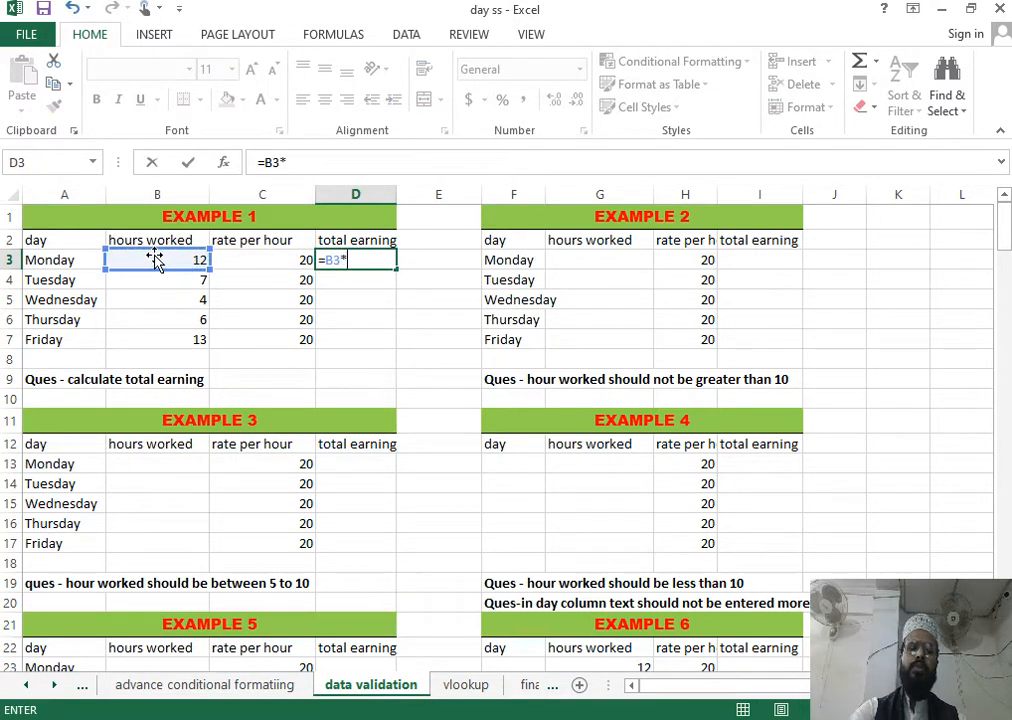
pyautogui.click(248, 259)
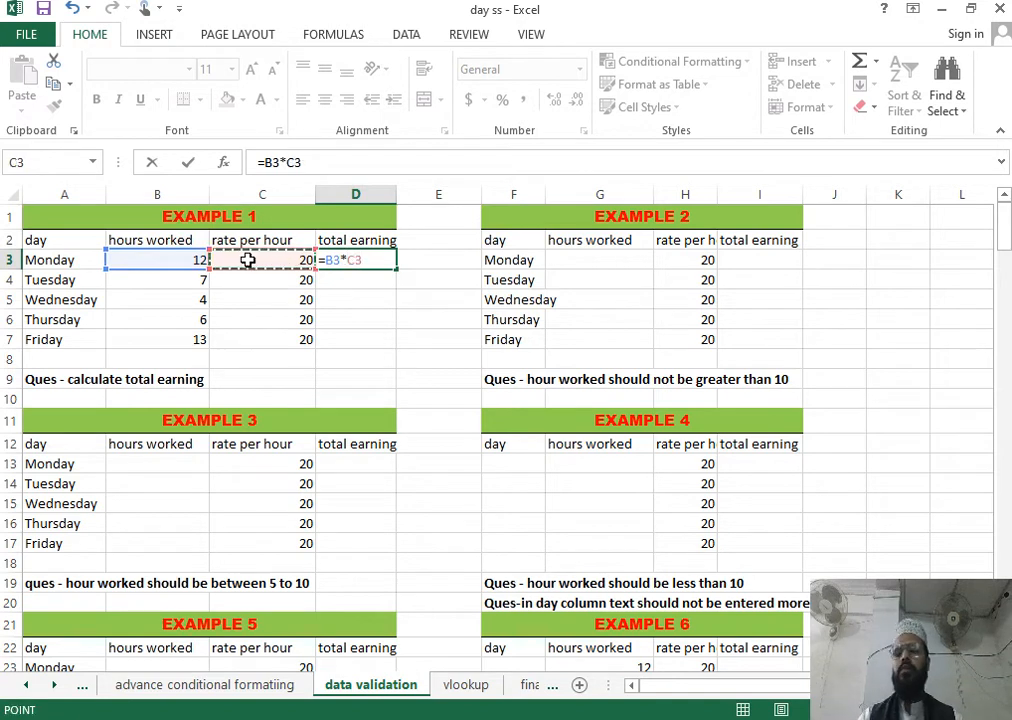
pyautogui.press('Return')
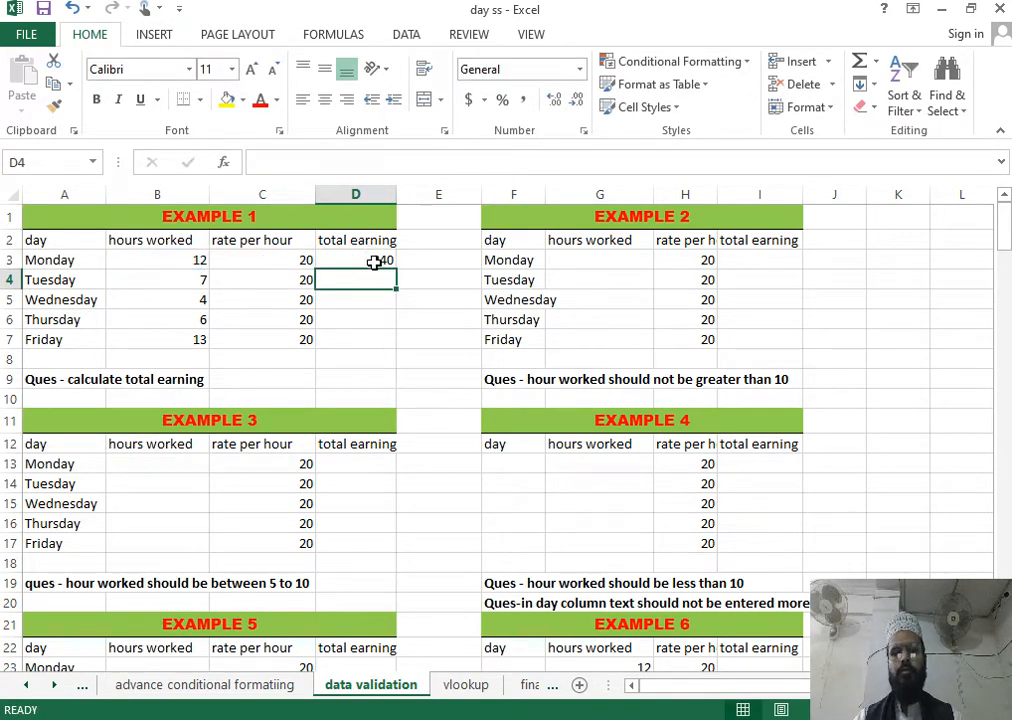
pyautogui.click(383, 264)
pyautogui.moveTo(395, 268); pyautogui.dragTo(398, 355)
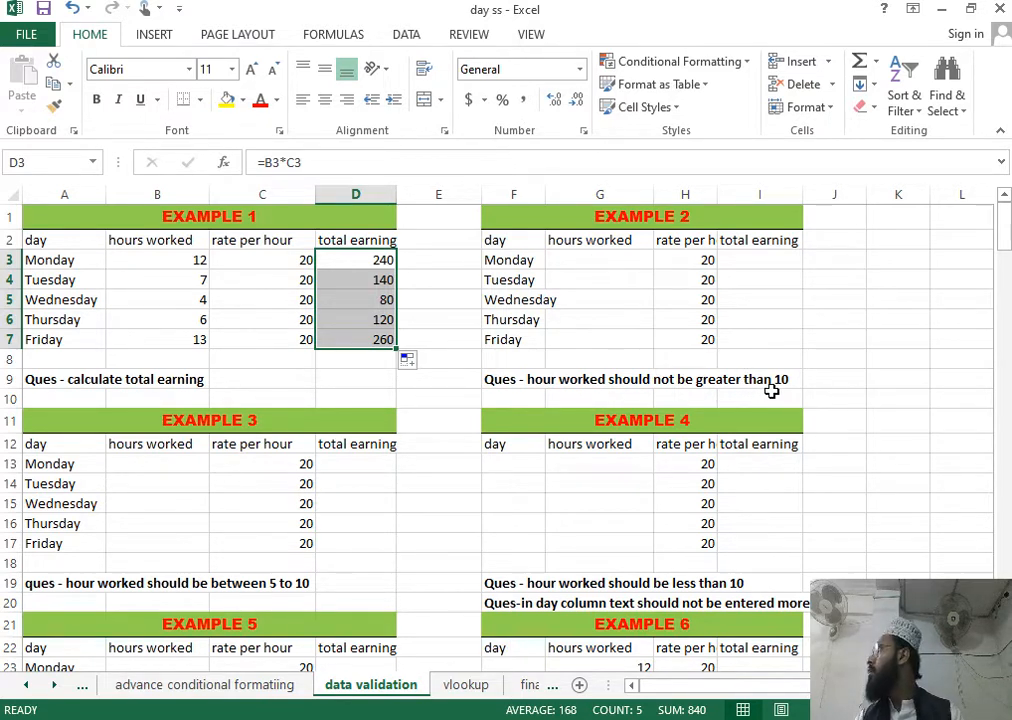
pyautogui.click(153, 263)
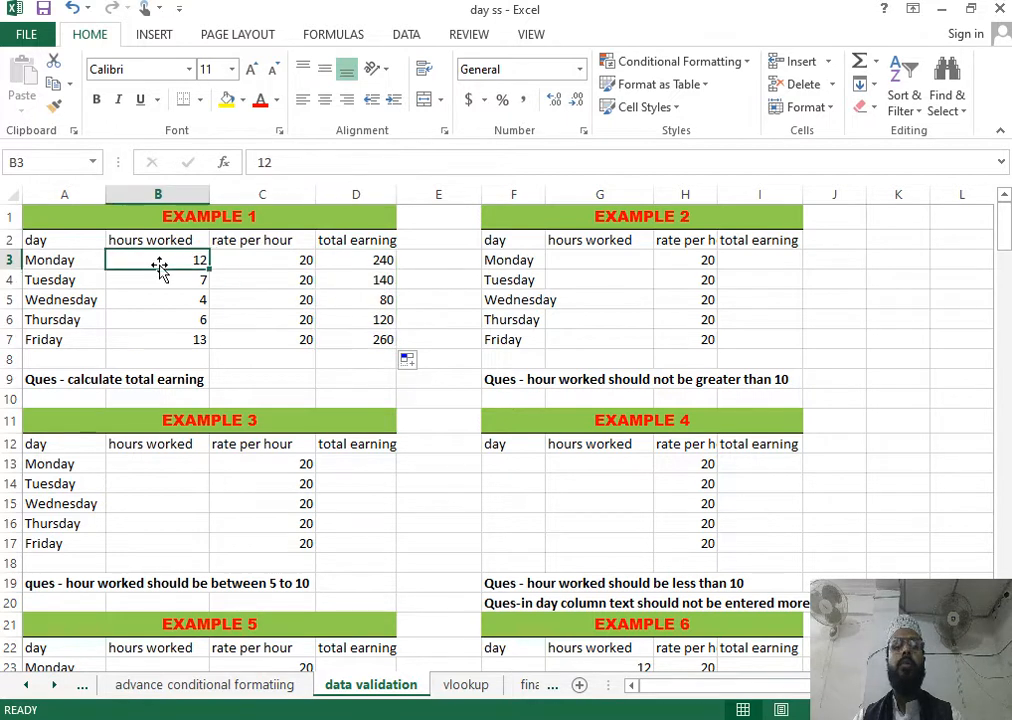
pyautogui.click(170, 344)
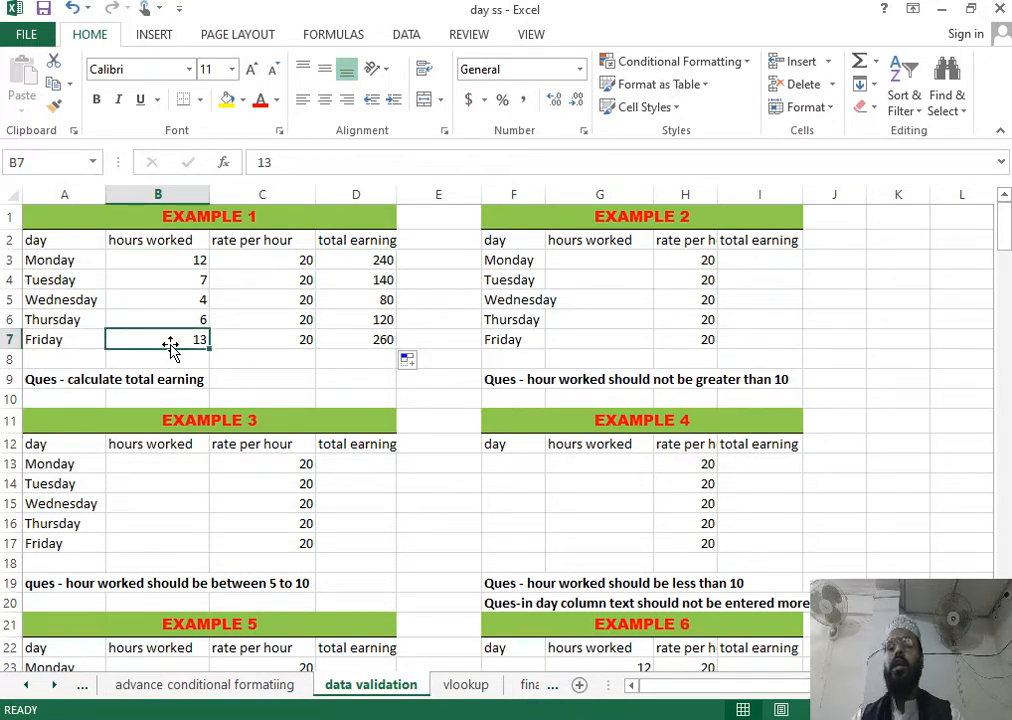
# Enter 25 as Monday's hours worked in Example 2, then clear the cell again
pyautogui.click(587, 257)
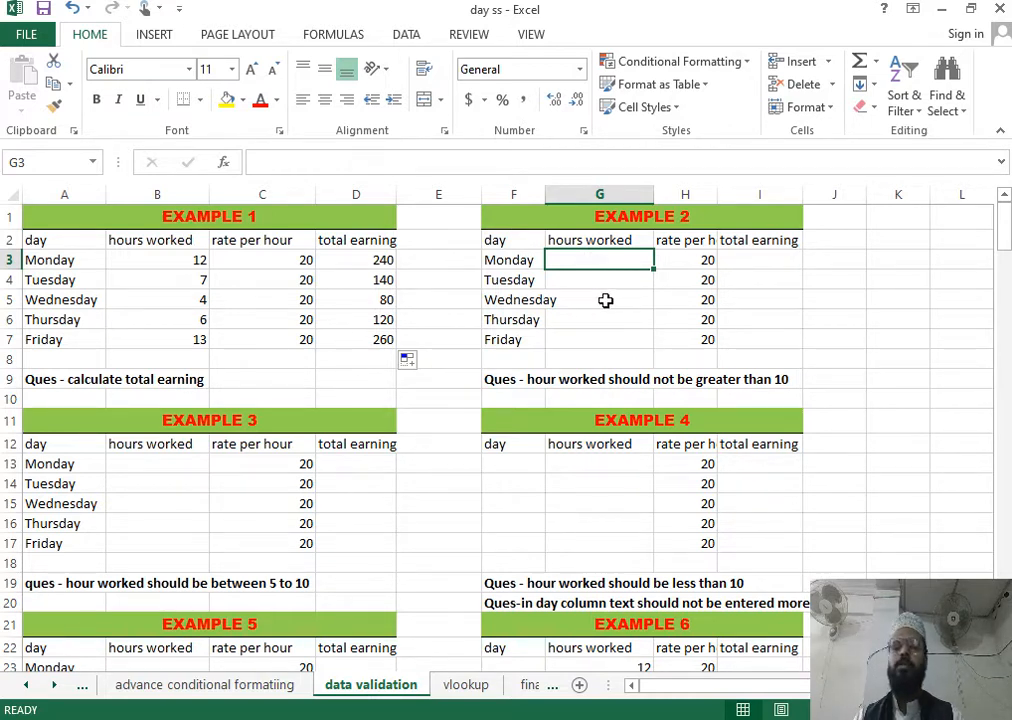
pyautogui.write('25')
pyautogui.press('Return')
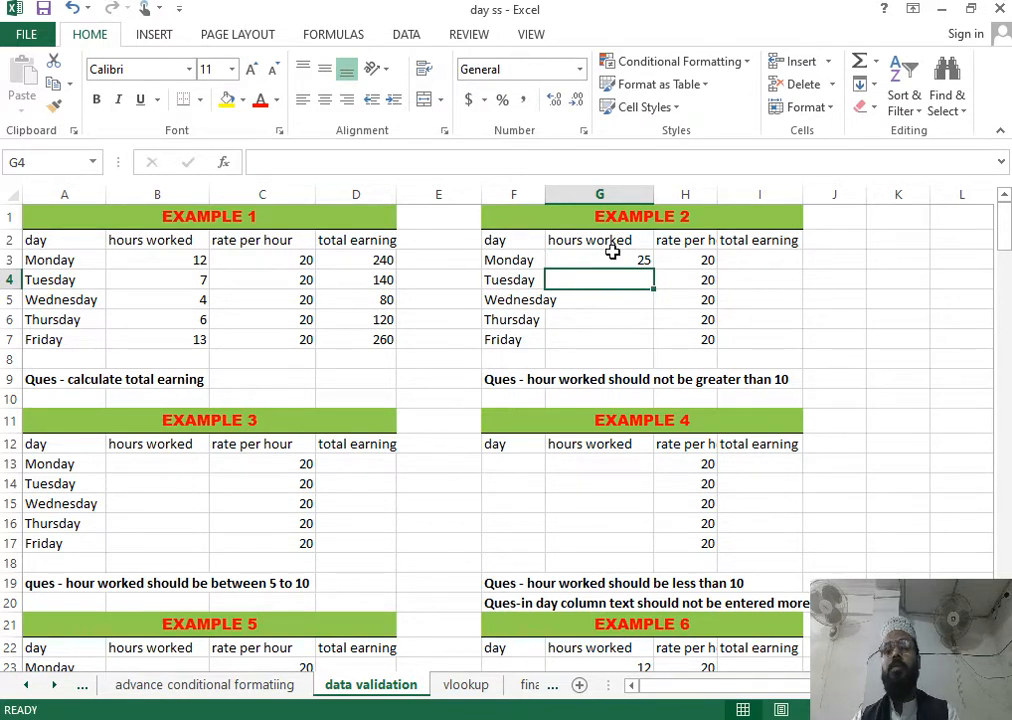
pyautogui.click(613, 257)
pyautogui.press('Delete')
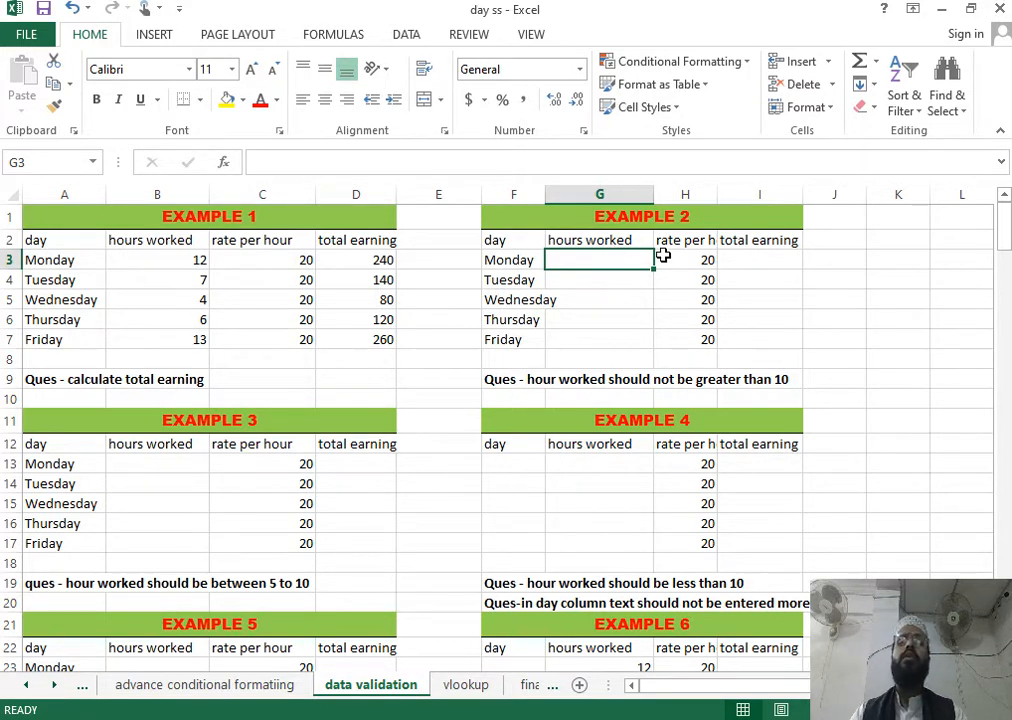
# Apply data validation to Example 2's hours worked cells G3:G7, allowing only whole numbers less than or equal to a maximum of 10
pyautogui.click(703, 274)
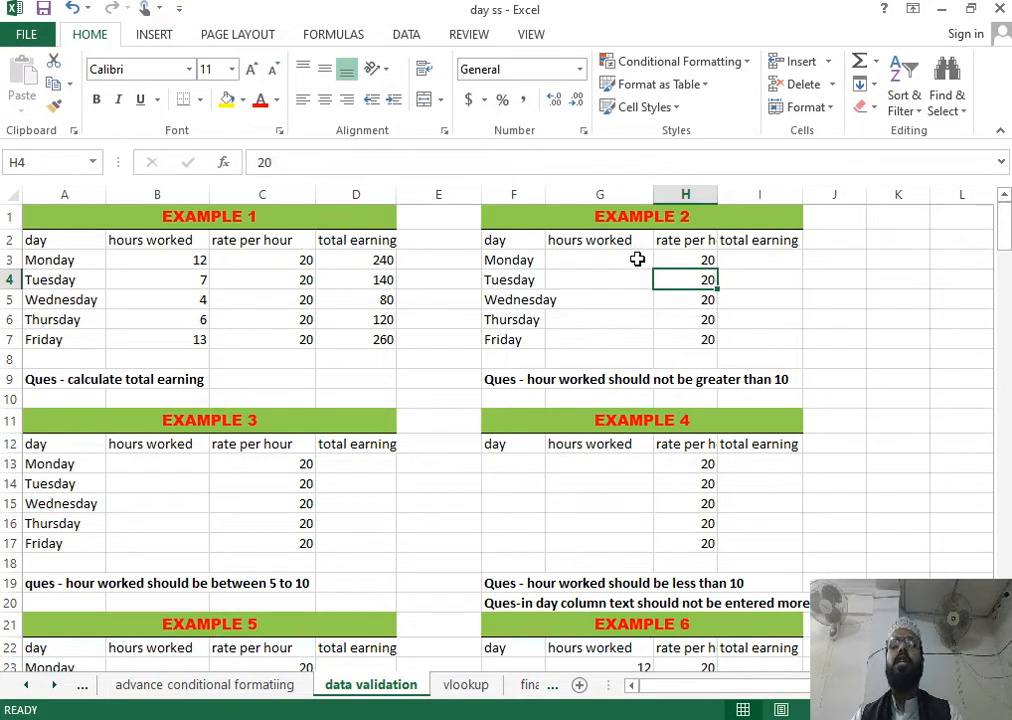
pyautogui.moveTo(637, 259); pyautogui.dragTo(637, 340)
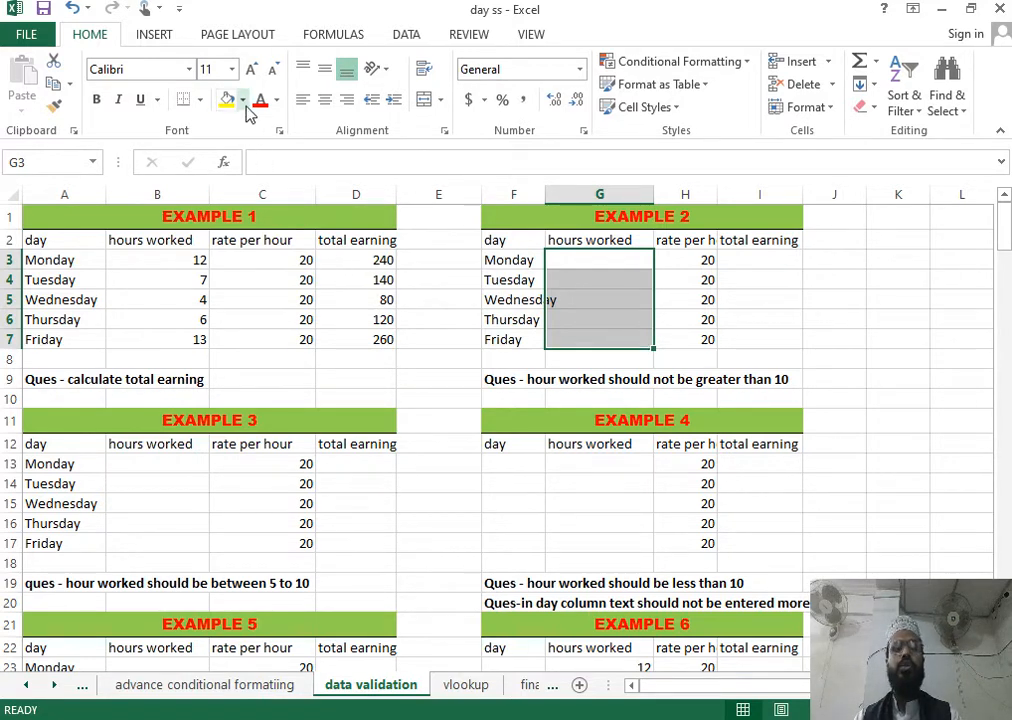
pyautogui.click(410, 34)
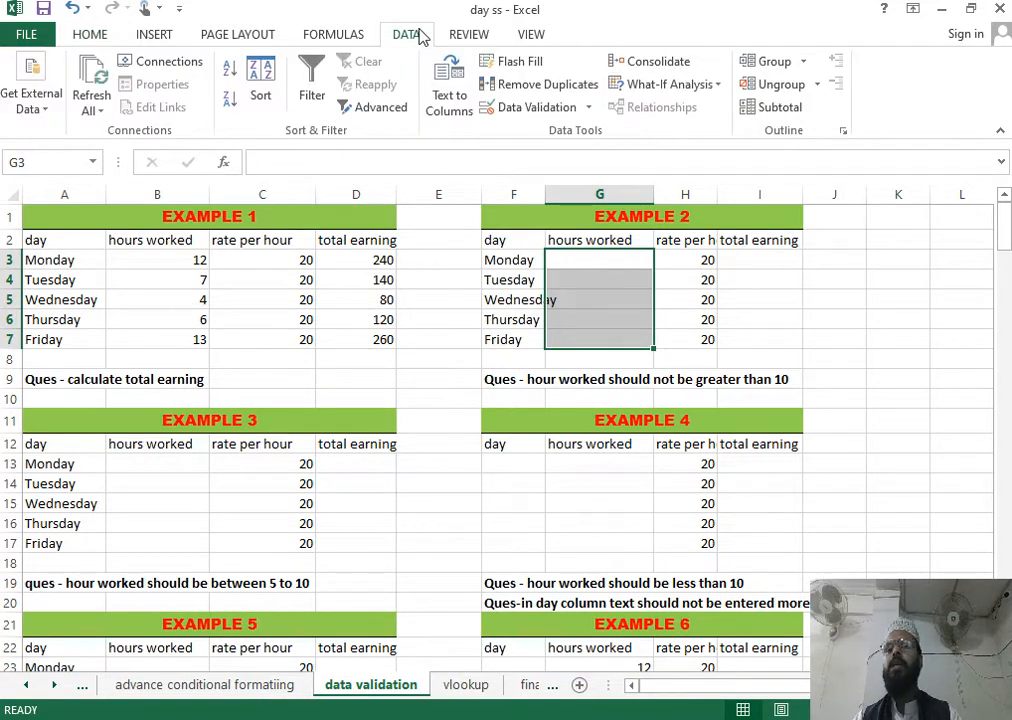
pyautogui.click(574, 108)
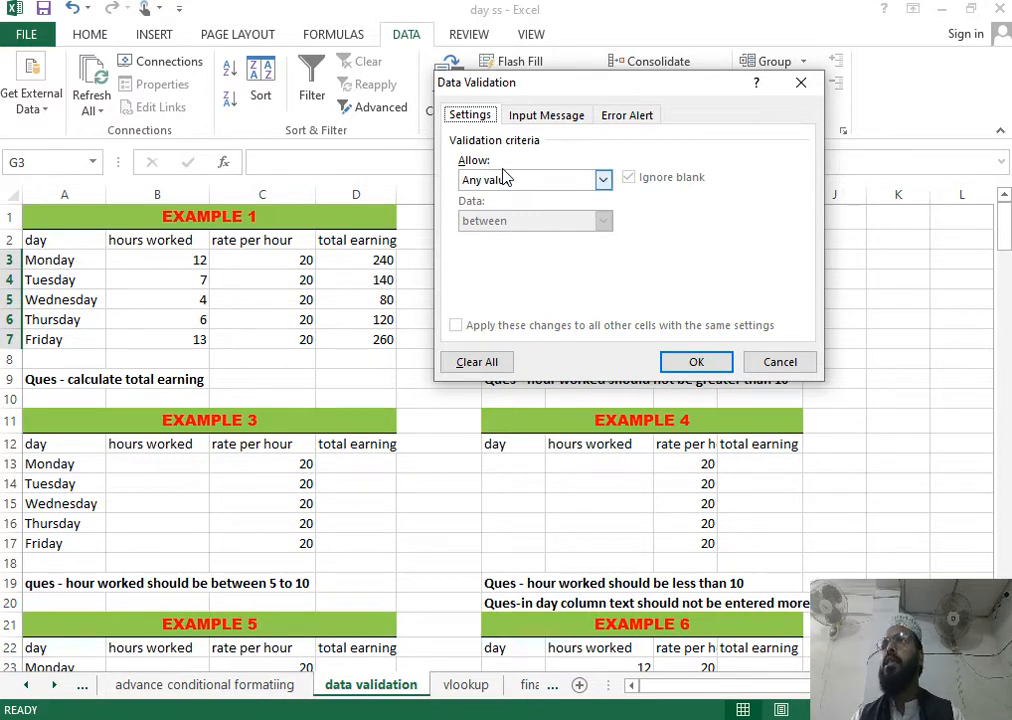
pyautogui.moveTo(651, 88); pyautogui.dragTo(317, 149)
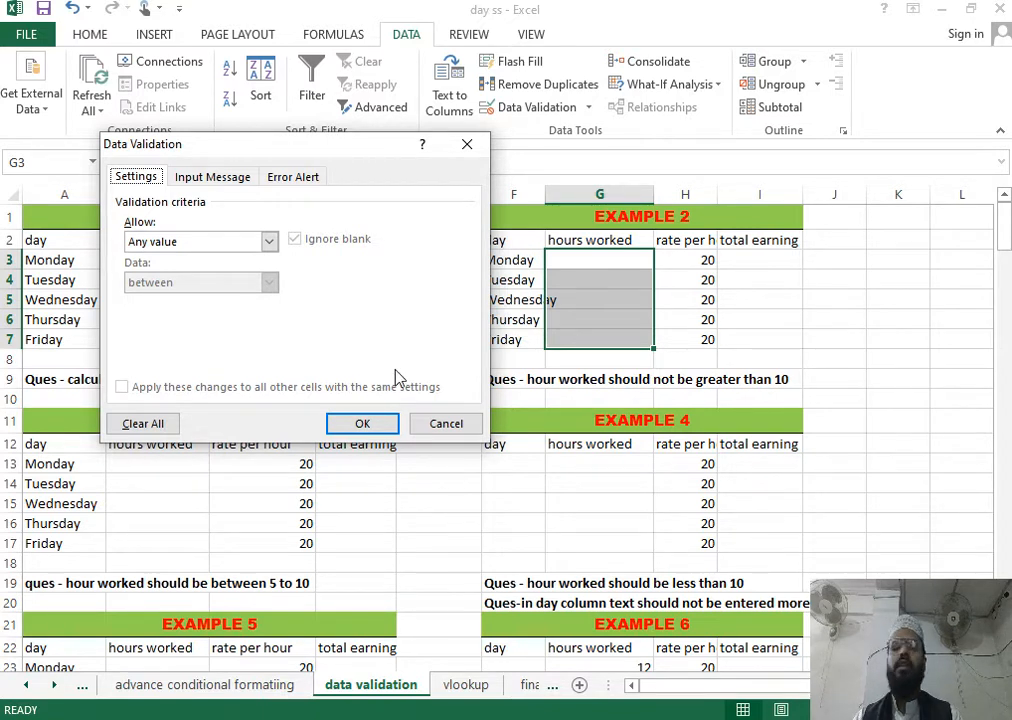
pyautogui.click(248, 241)
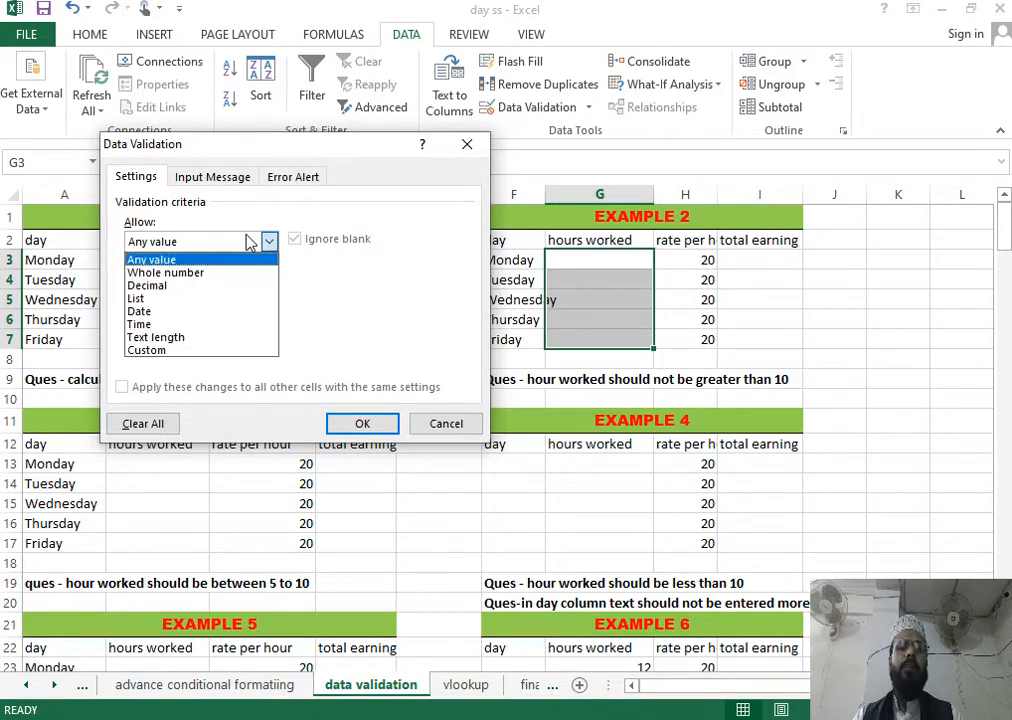
pyautogui.click(213, 276)
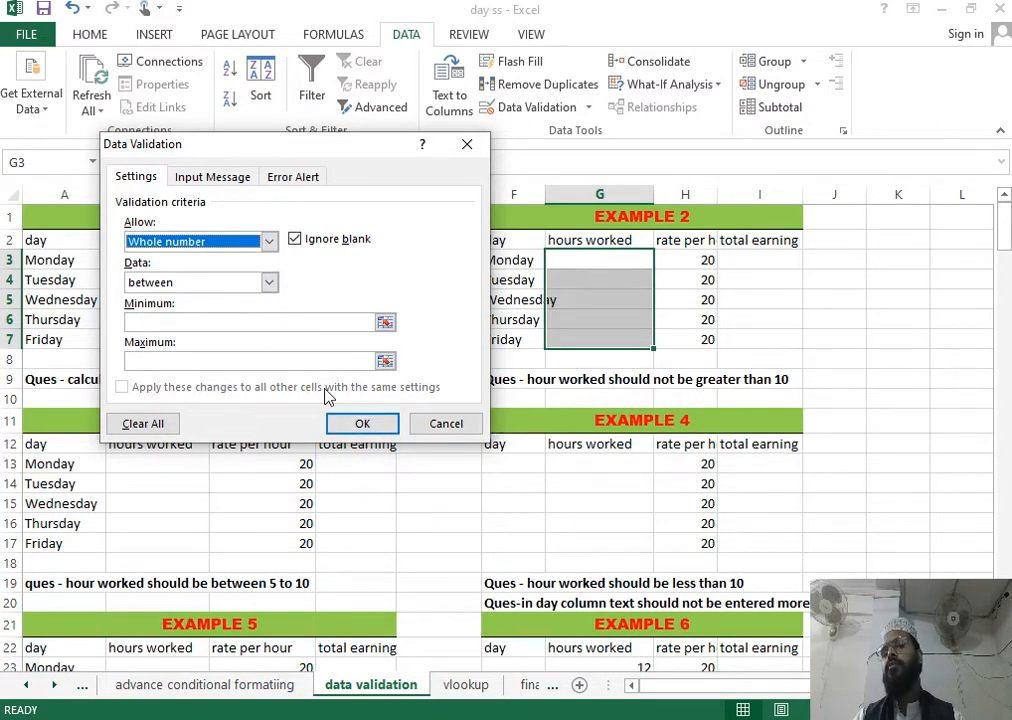
pyautogui.click(268, 283)
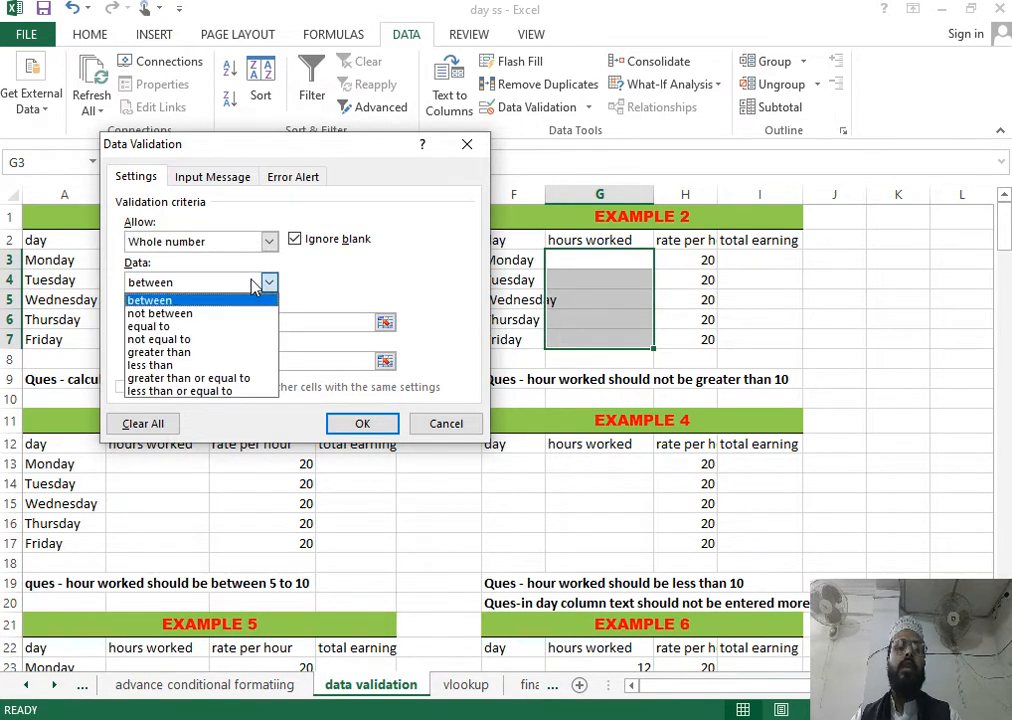
pyautogui.click(175, 391)
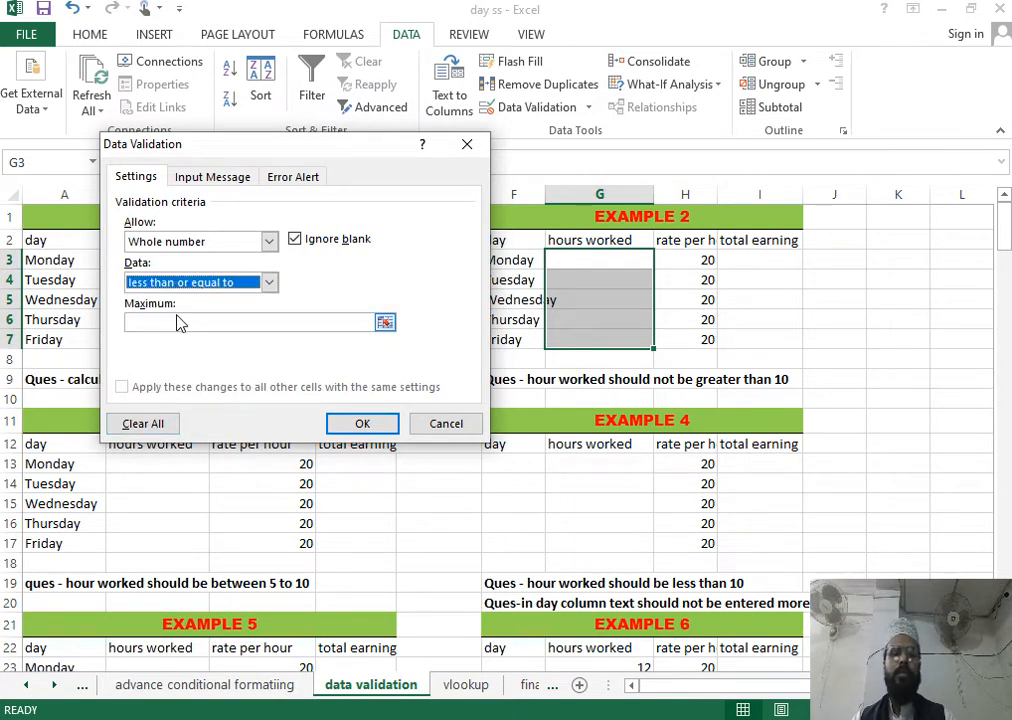
pyautogui.click(185, 326)
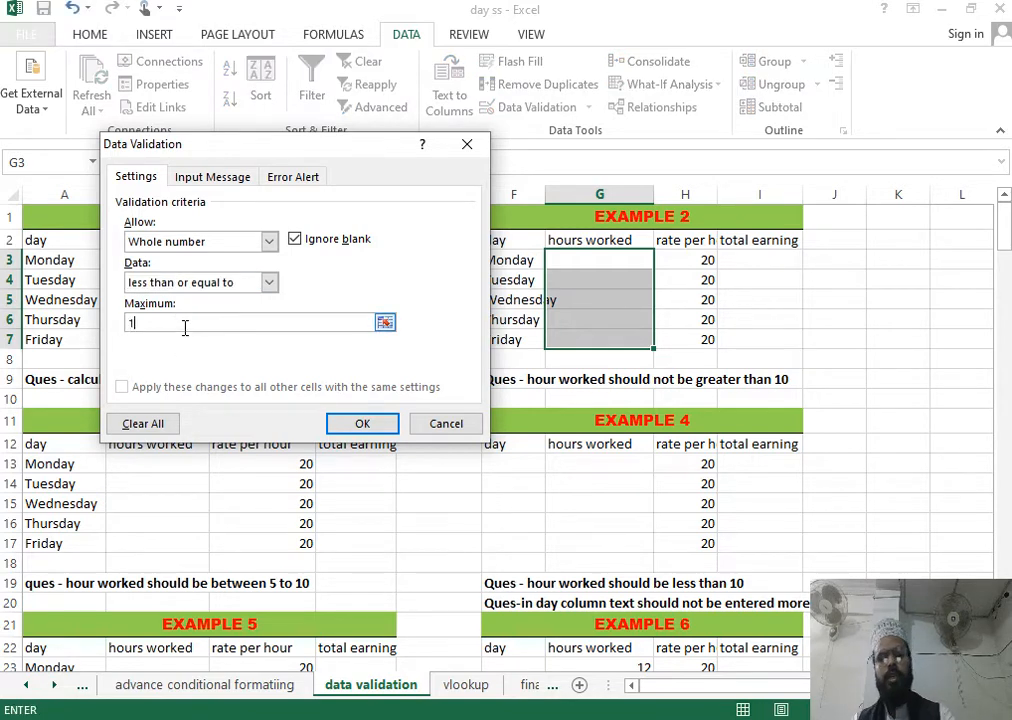
pyautogui.click(362, 423)
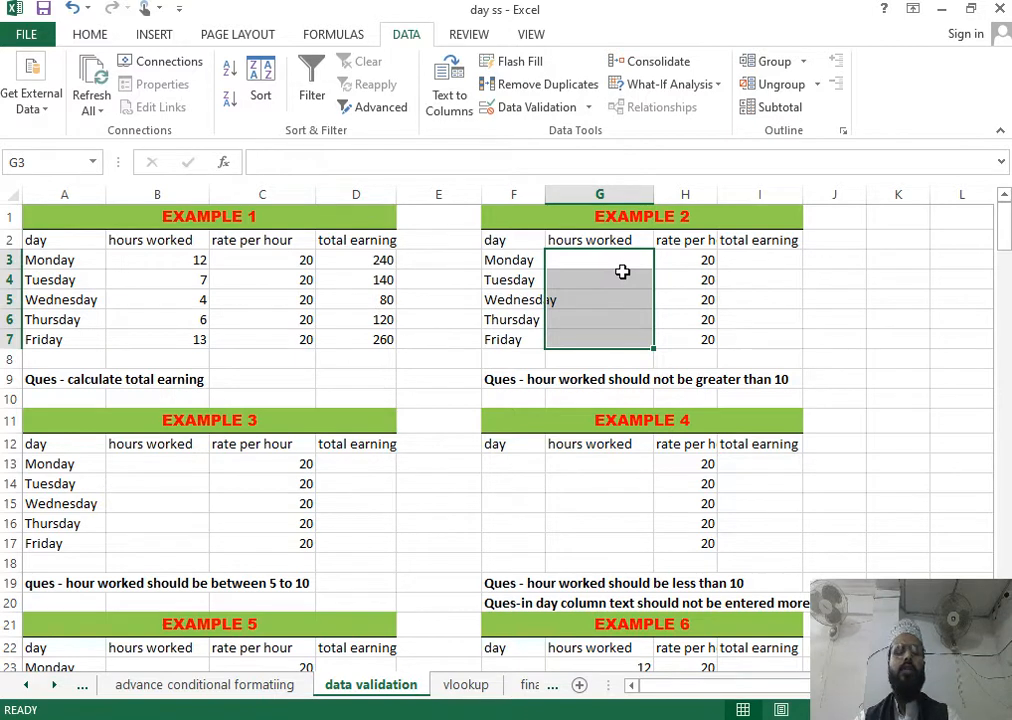
# Fill in Example 2's hours worked with 1 for Monday, 5 for Tuesday, 9 for Wednesday and 10 for Thursday
pyautogui.write('1')
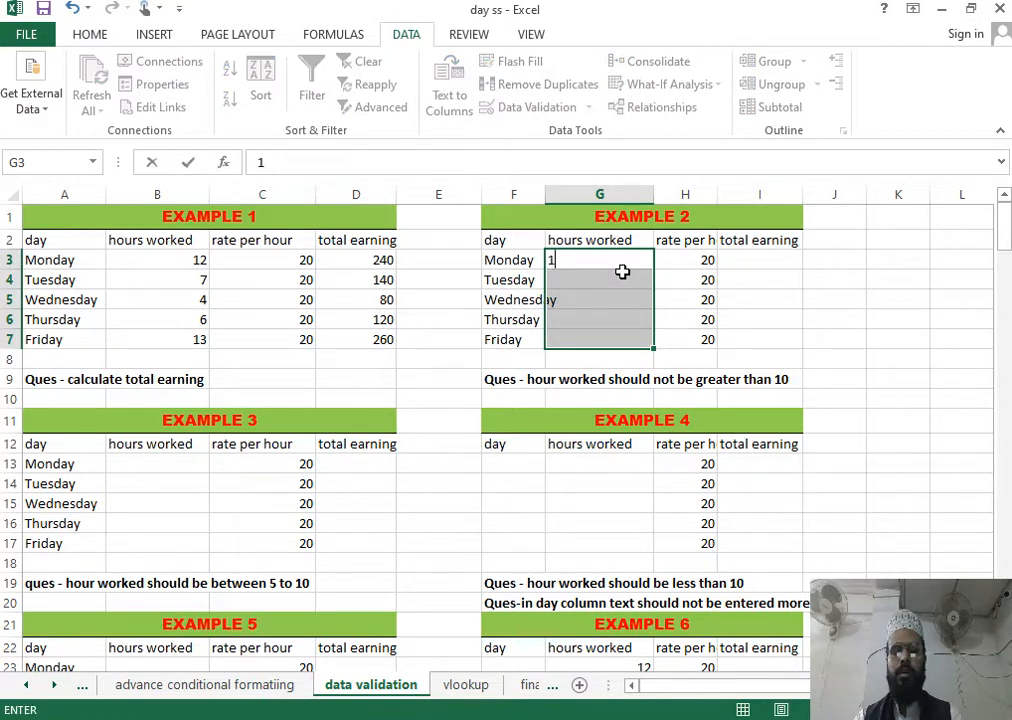
pyautogui.press('Return')
pyautogui.write('5')
pyautogui.press('Return')
pyautogui.write('9')
pyautogui.press('Return')
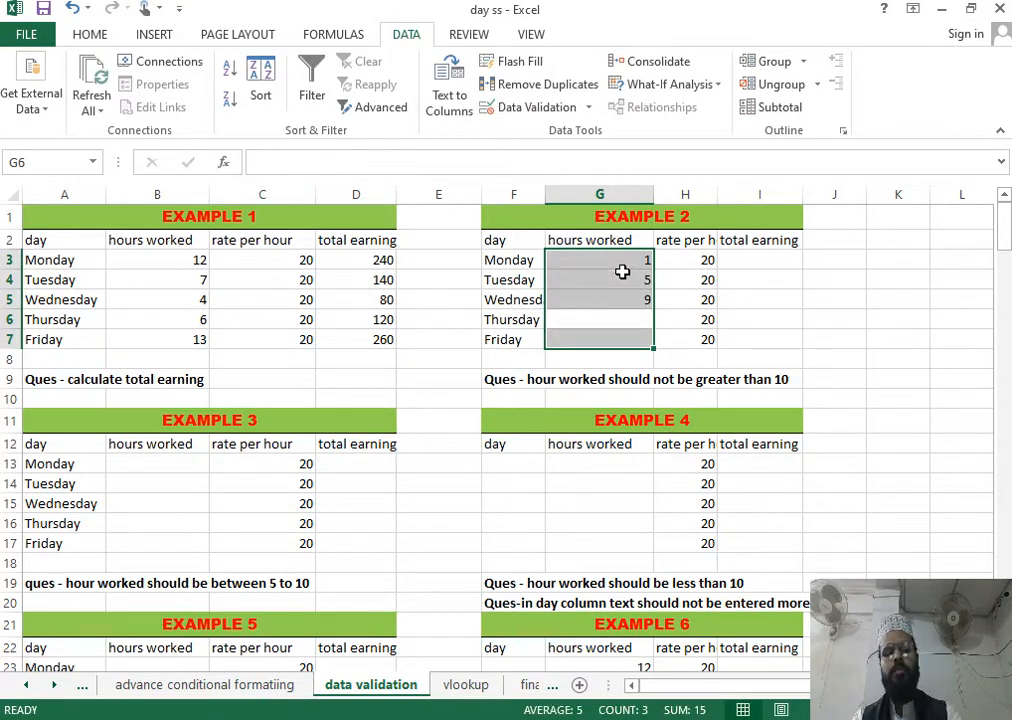
pyautogui.write('10')
pyautogui.press('Return')
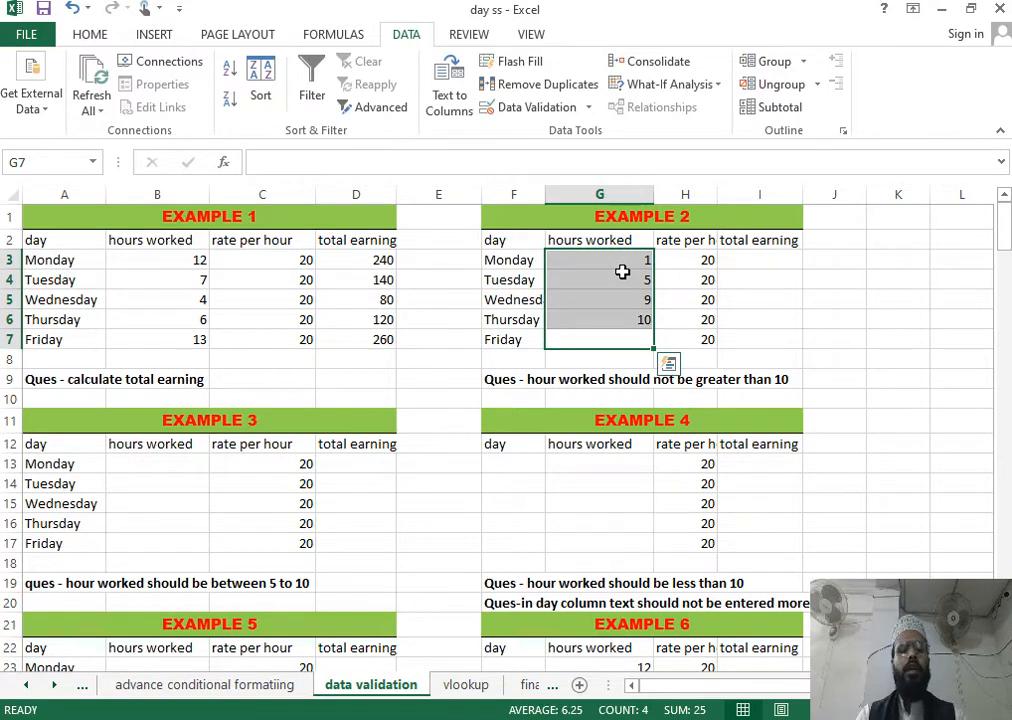
# Test Example 2's validation rule by trying to enter 12 as Friday's hours worked, then cancel the entry
pyautogui.write('12')
pyautogui.press('Return')
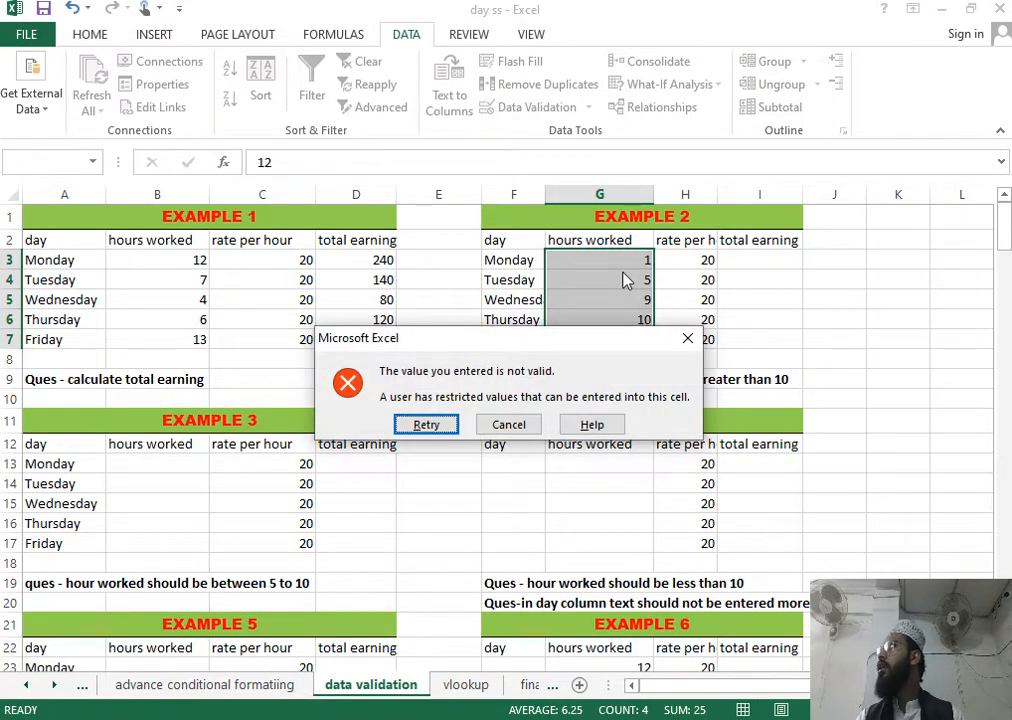
pyautogui.press('Return')
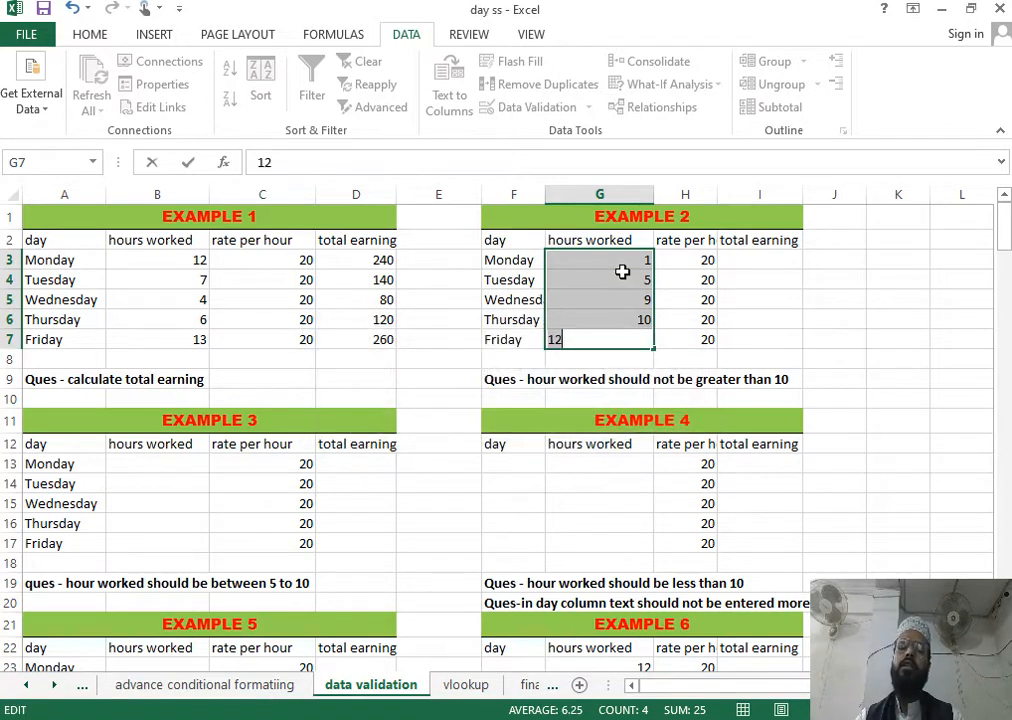
pyautogui.press('Return')
pyautogui.press('Return')
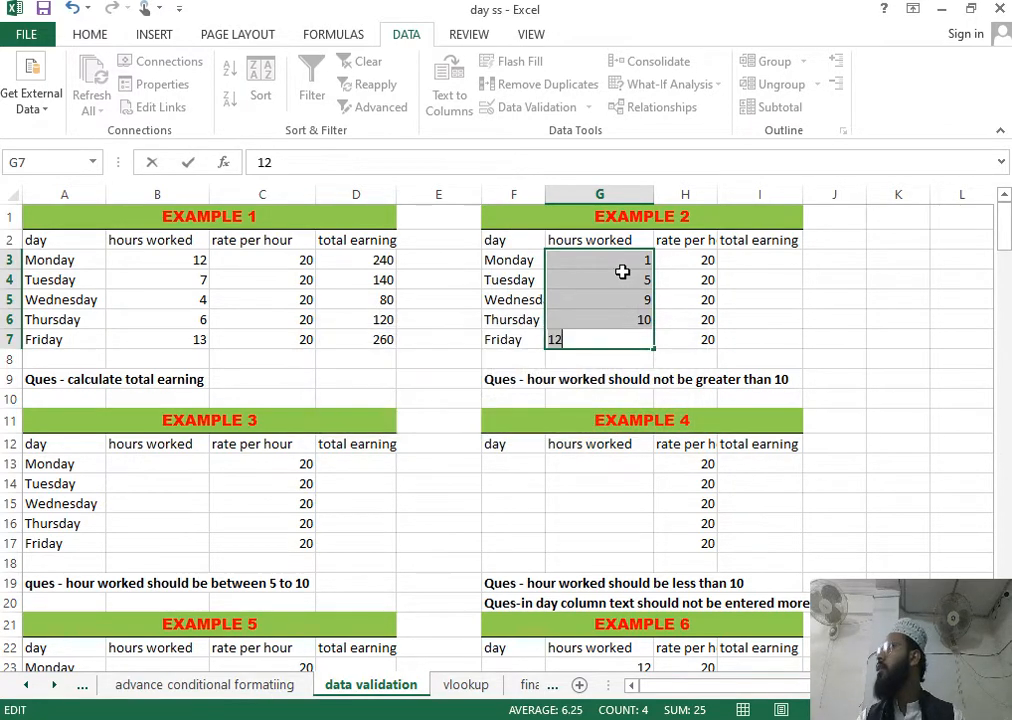
pyautogui.press('Return')
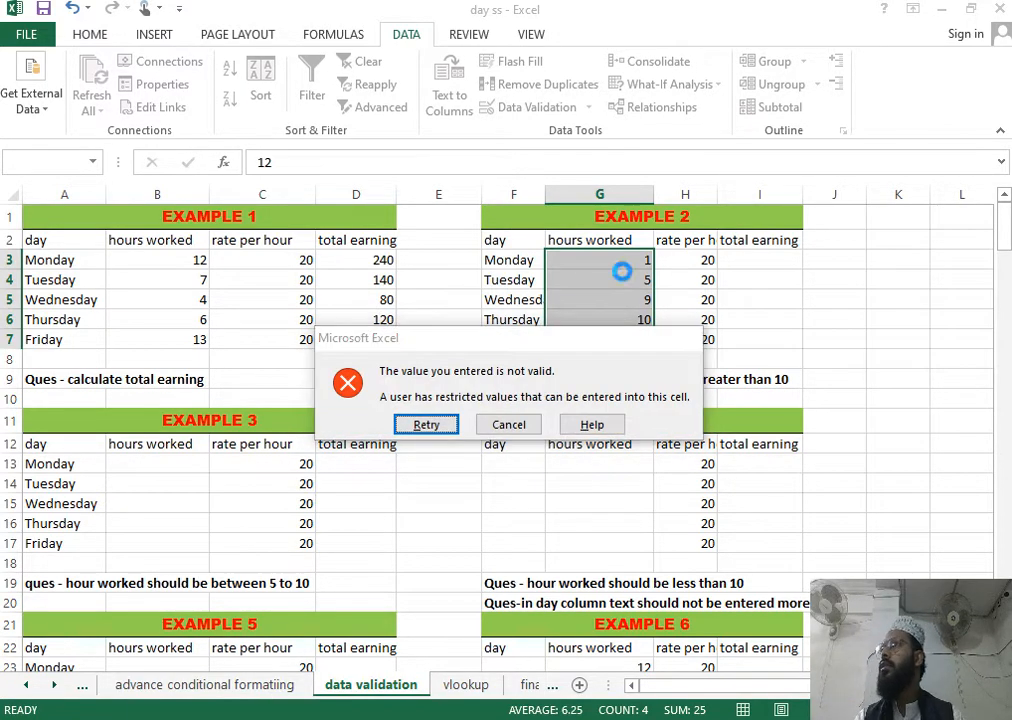
pyautogui.press('Return')
pyautogui.press('Escape')
pyautogui.write('12')
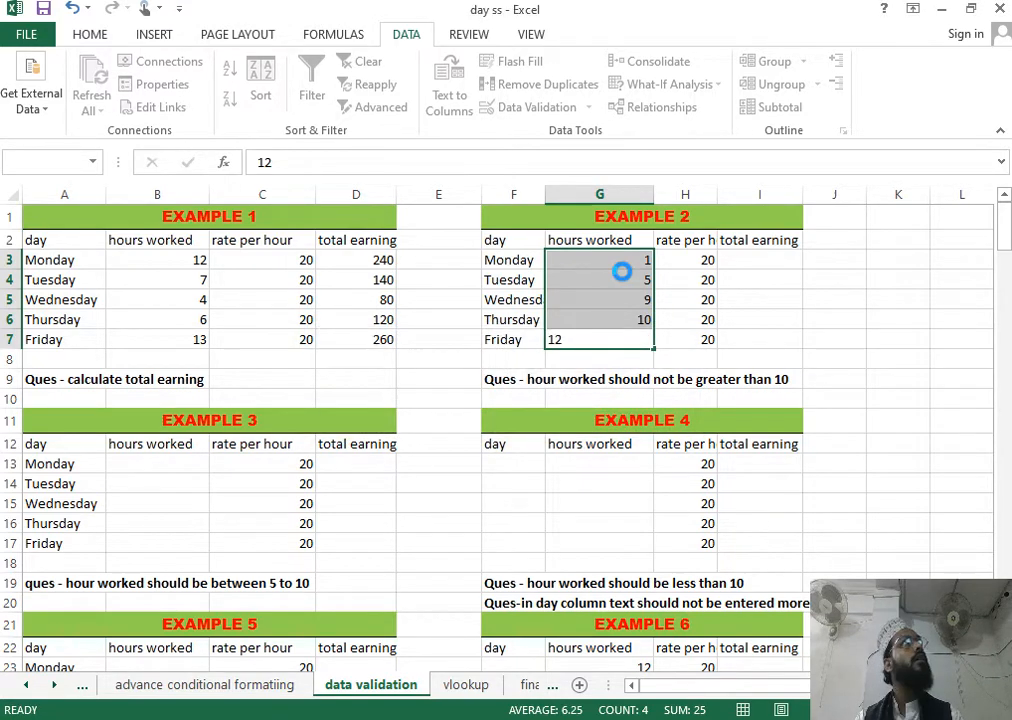
pyautogui.press('Return')
pyautogui.press('Tab')
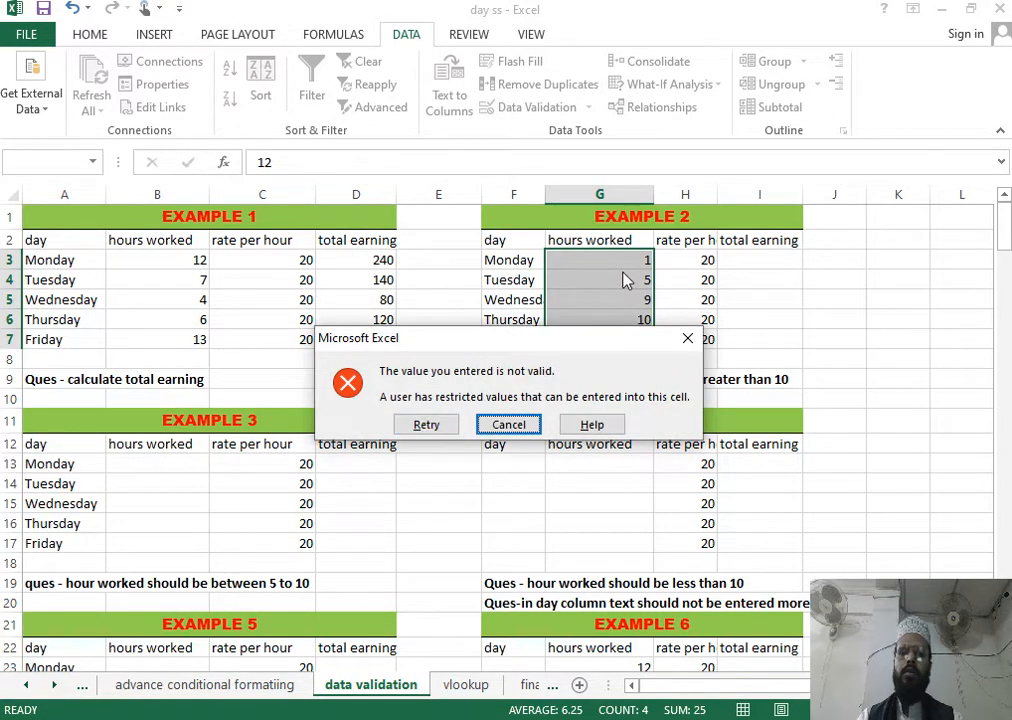
pyautogui.press('Return')
# Enter 9 as Friday's hours worked in Example 2
pyautogui.write('9')
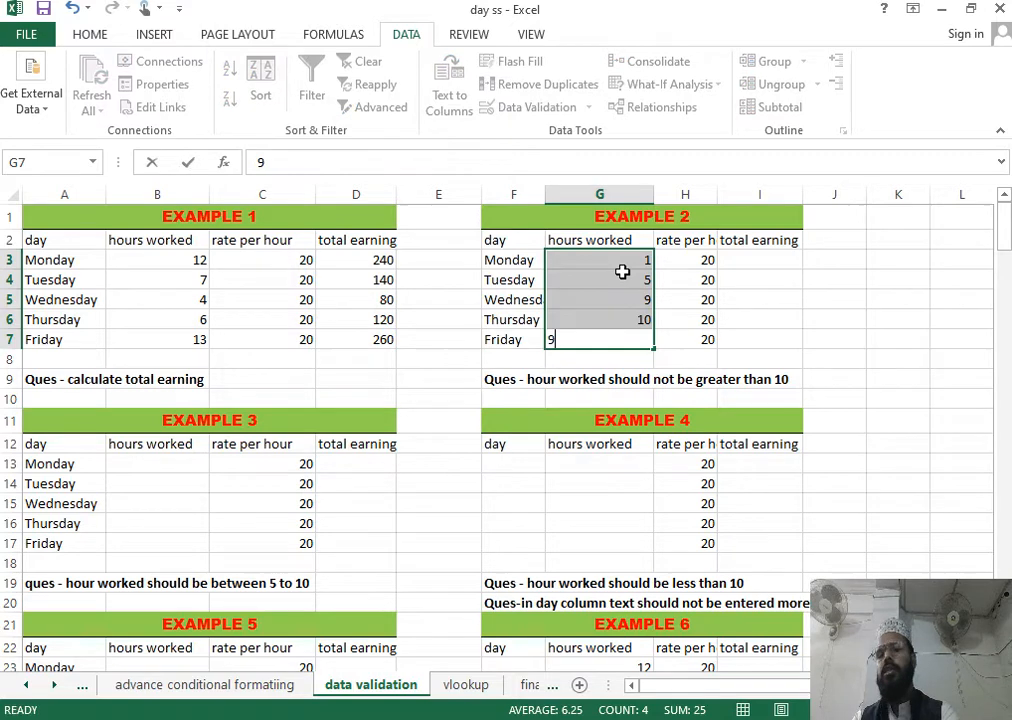
pyautogui.press('Return')
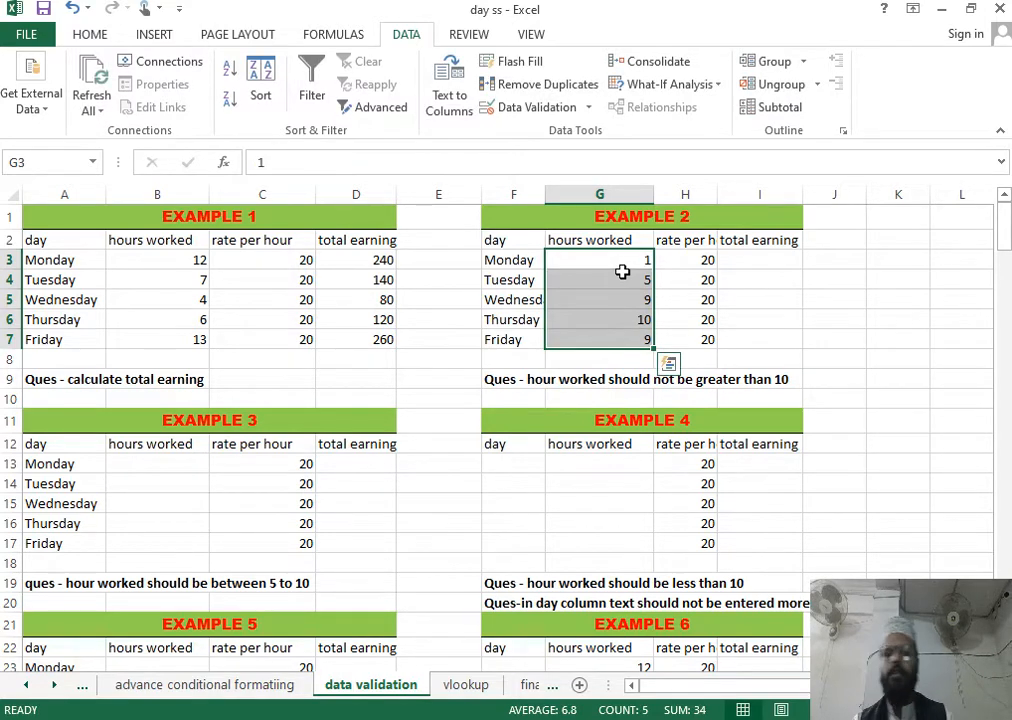
pyautogui.scroll(-2, 127, 450)
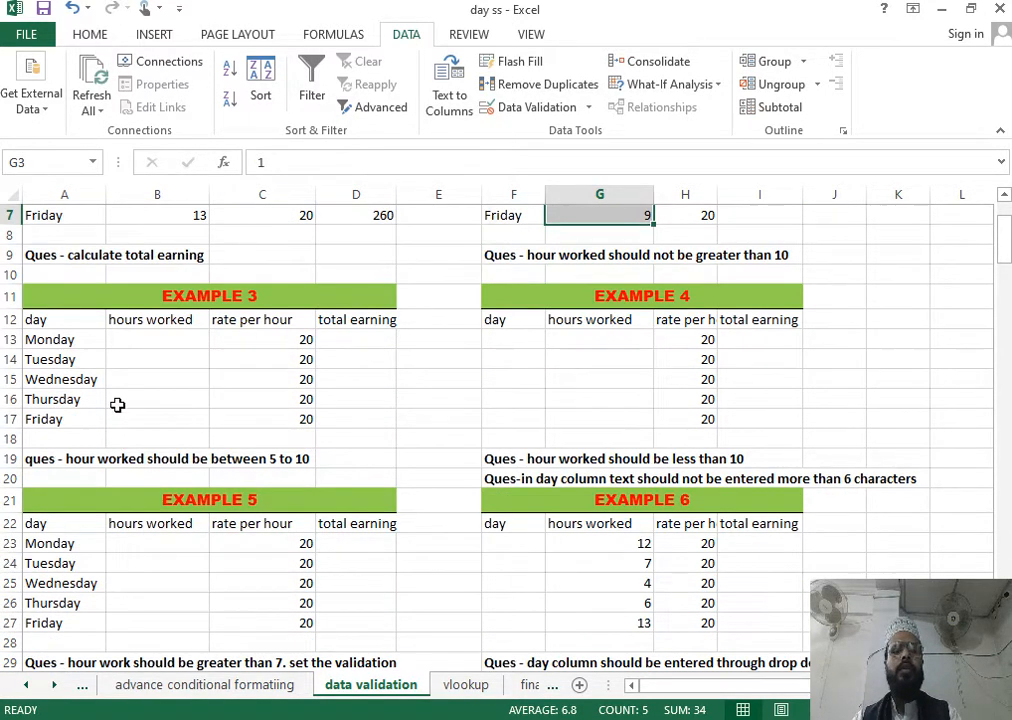
pyautogui.scroll(2, 253, 321)
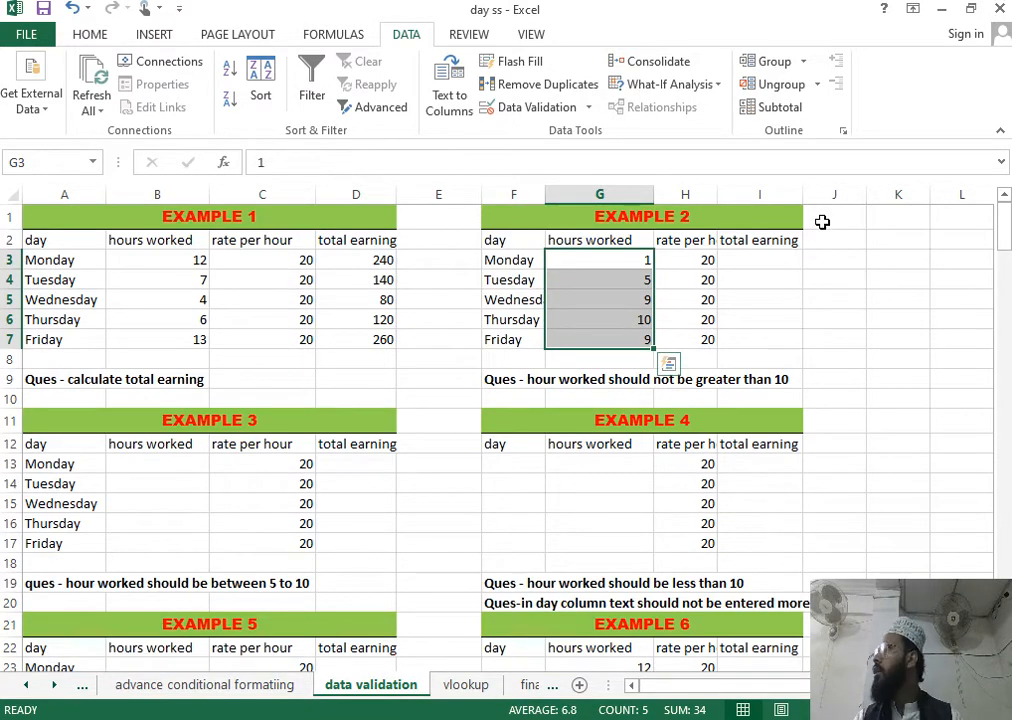
# Calculate Monday's total earning in Example 2 with =G3*H3 in I3 and fill the formula down through Friday in I7
pyautogui.click(773, 256)
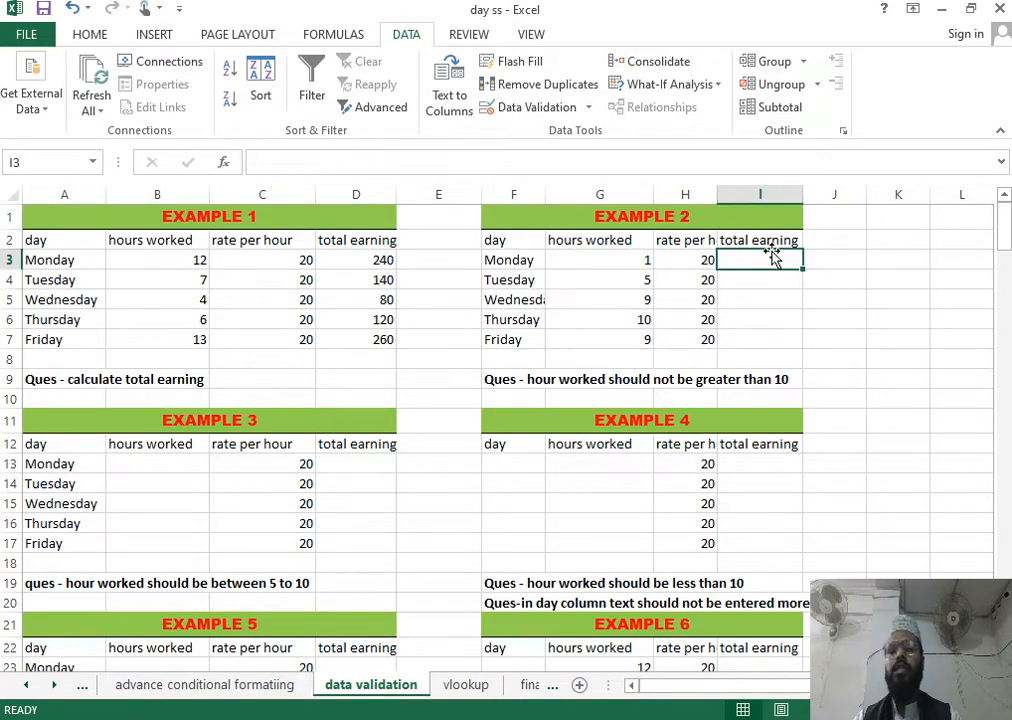
pyautogui.write('=')
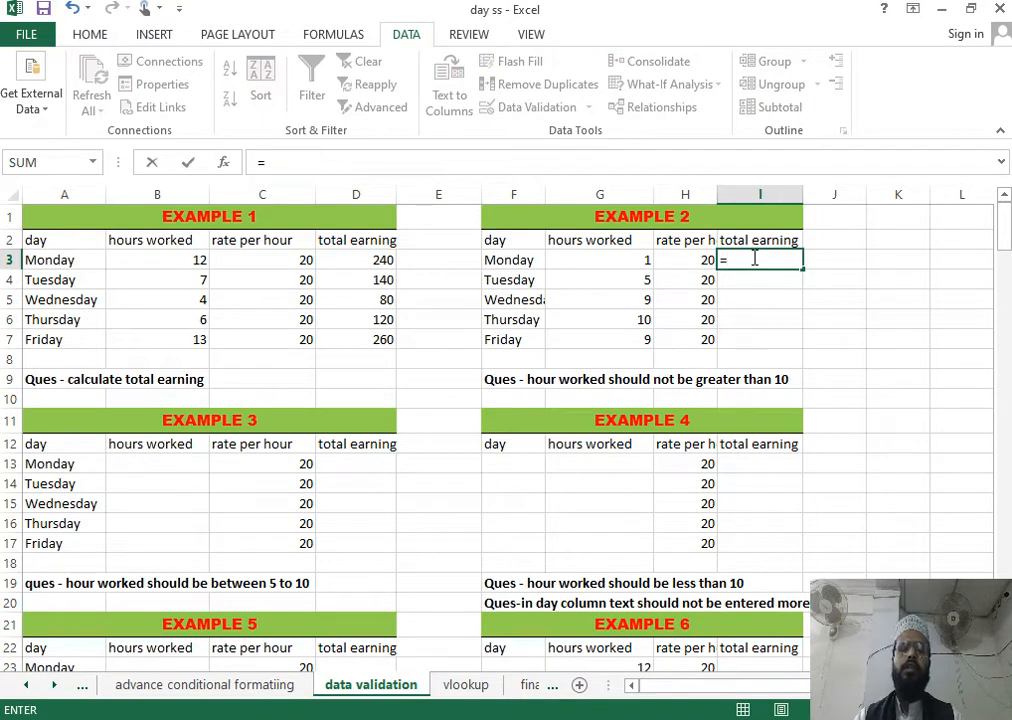
pyautogui.click(643, 262)
pyautogui.write('*')
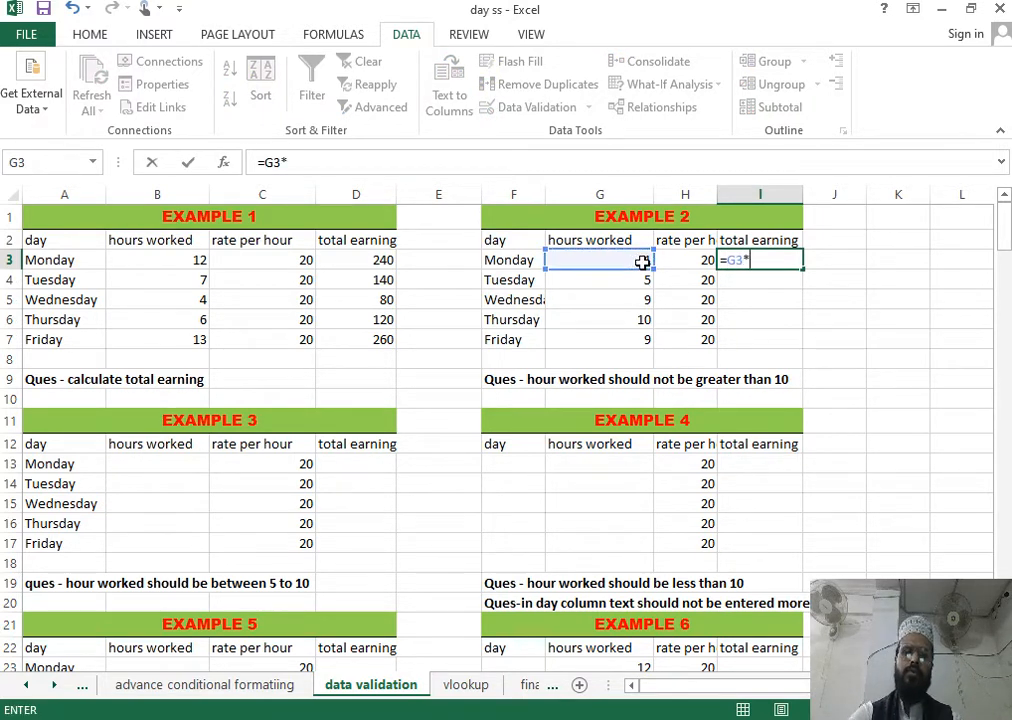
pyautogui.click(695, 261)
pyautogui.press('Return')
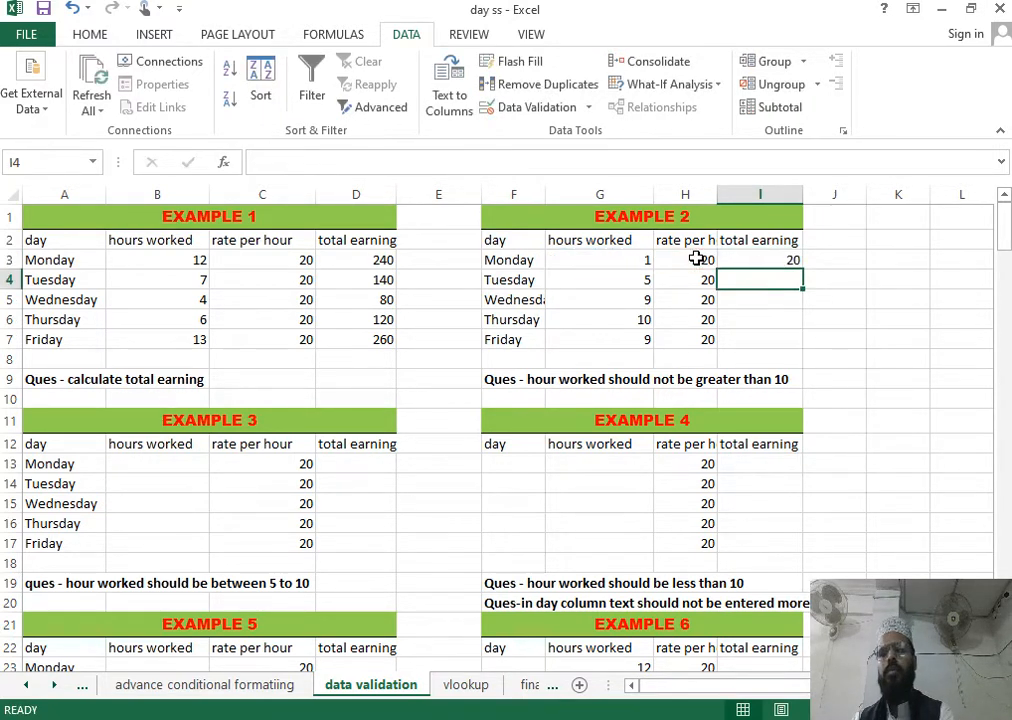
pyautogui.click(777, 264)
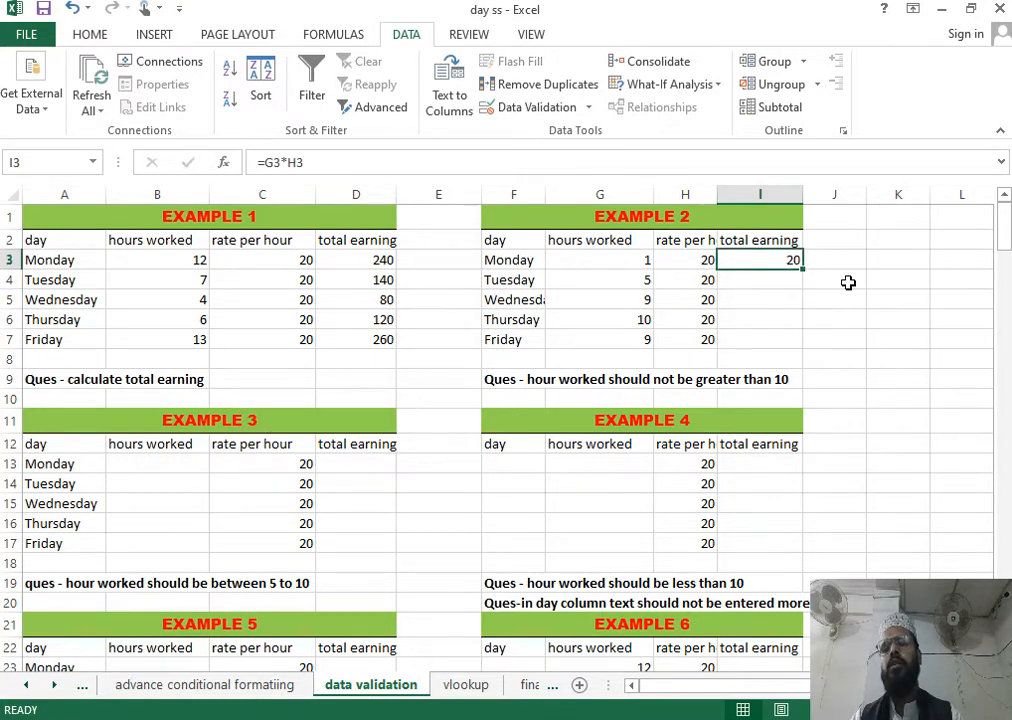
pyautogui.moveTo(802, 271); pyautogui.dragTo(802, 347)
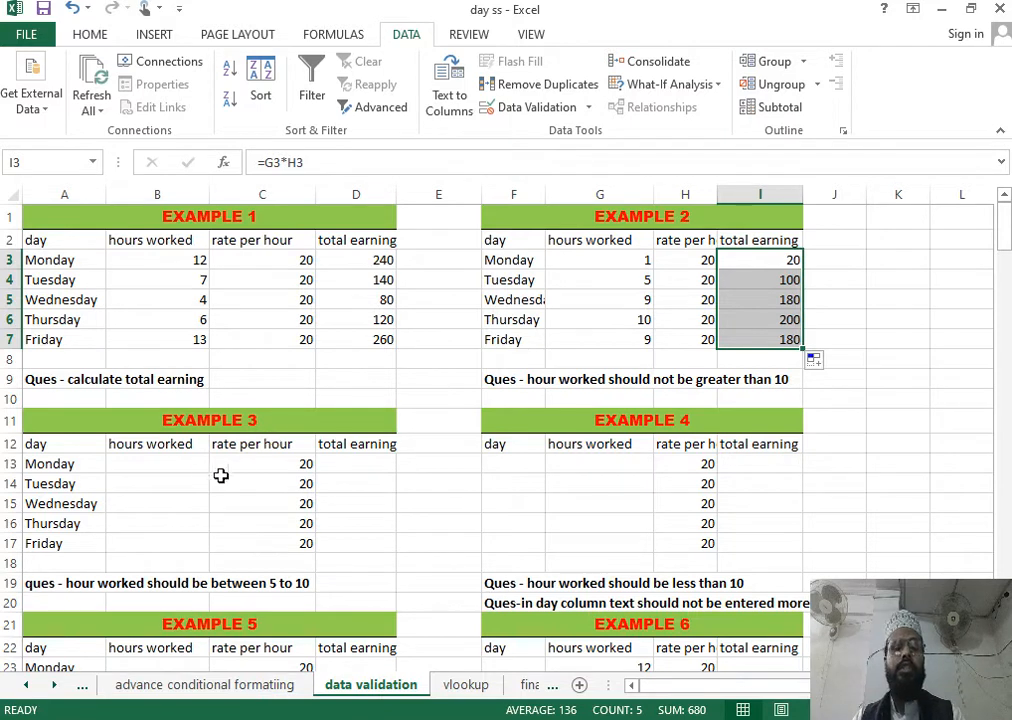
# Apply data validation to Example 3's hours worked cells B13:B17, allowing only whole numbers between a minimum of 5 and a maximum of 10
pyautogui.moveTo(193, 465); pyautogui.dragTo(193, 533)
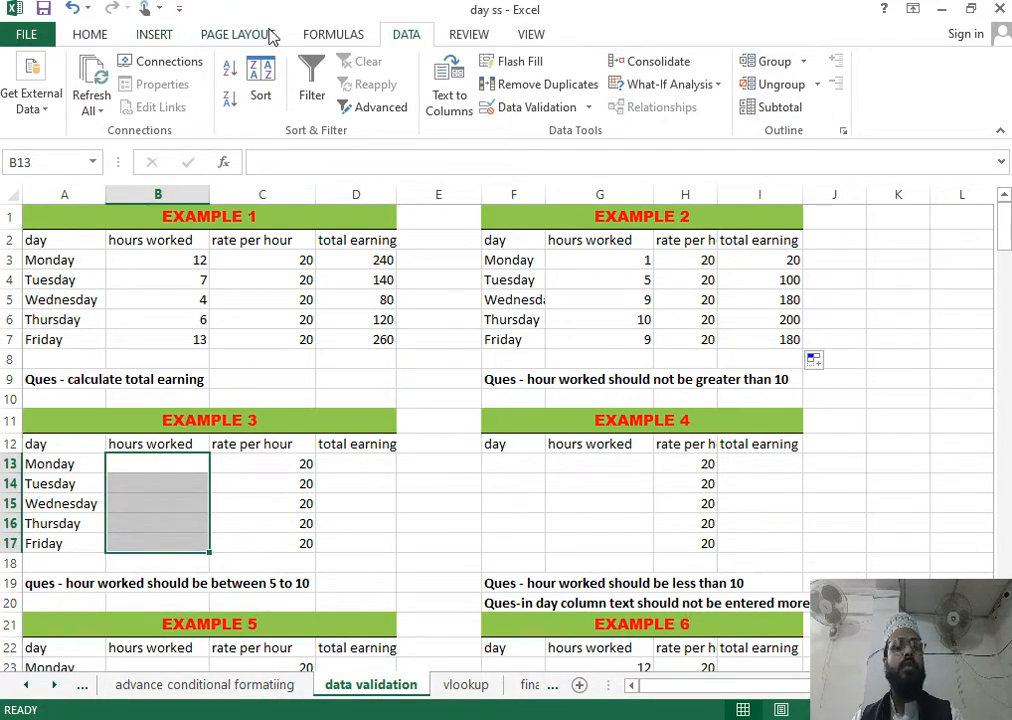
pyautogui.click(562, 117)
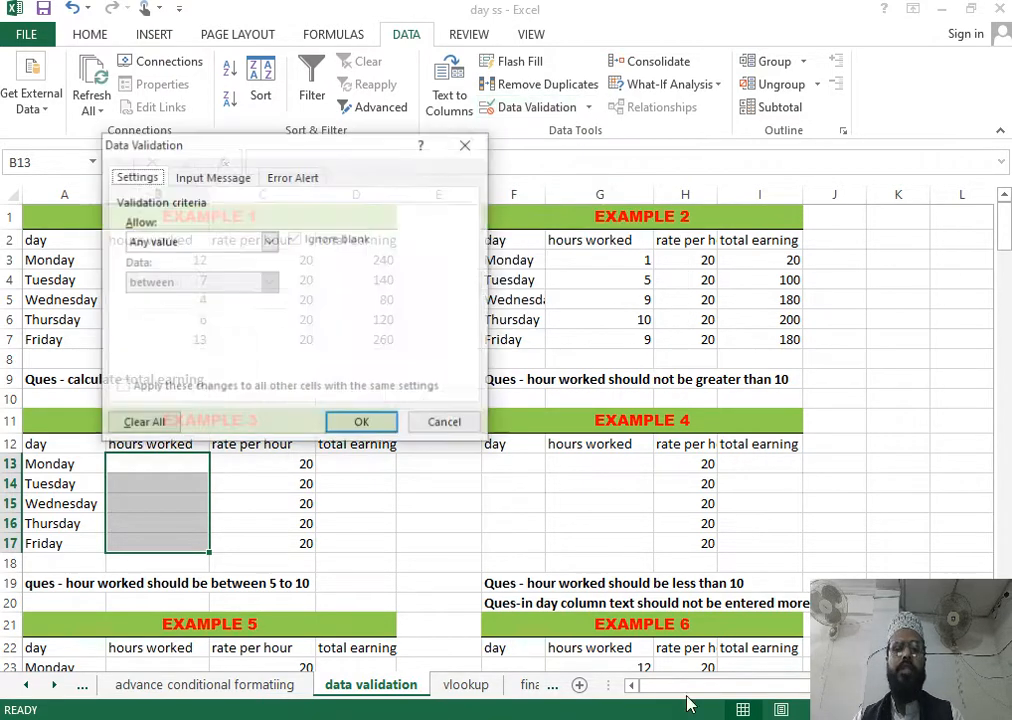
pyautogui.click(198, 246)
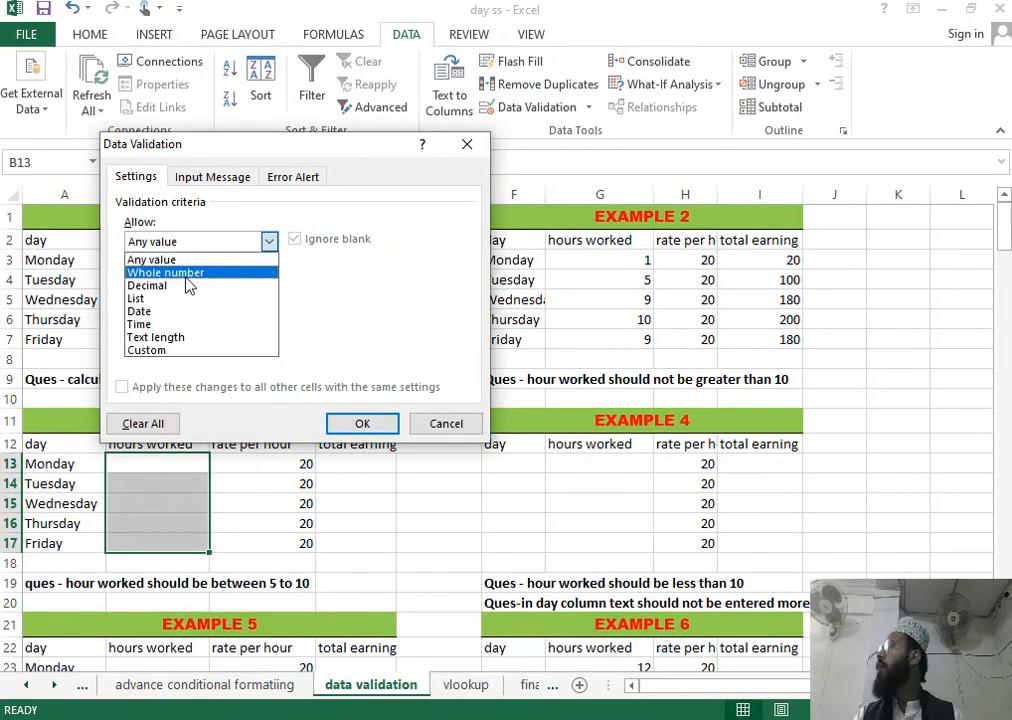
pyautogui.click(186, 276)
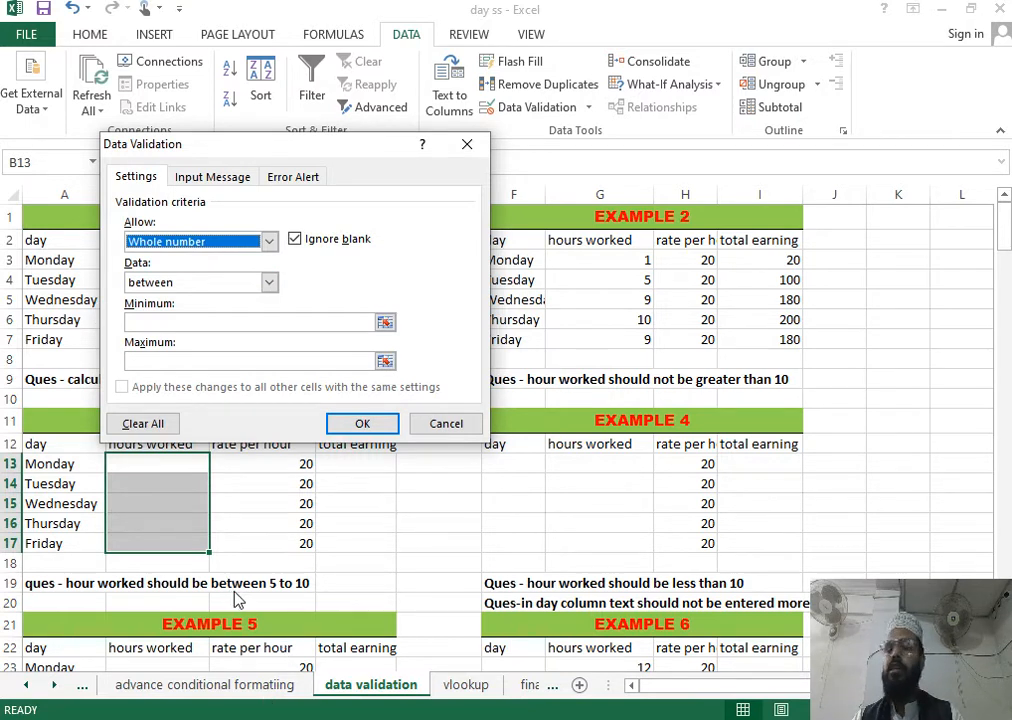
pyautogui.click(175, 325)
pyautogui.write('5')
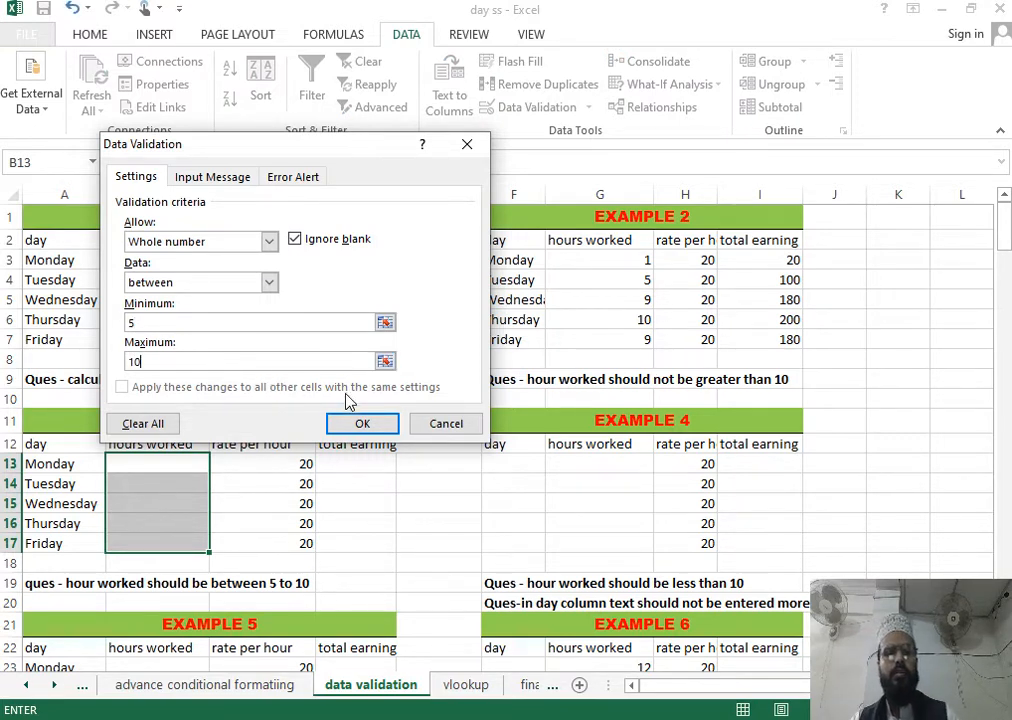
pyautogui.click(362, 423)
# Fill in Example 3's hours worked with 5, 6, 8 and 10 for Monday through Thursday, trying 4 for Wednesday before entering 8
pyautogui.write('5')
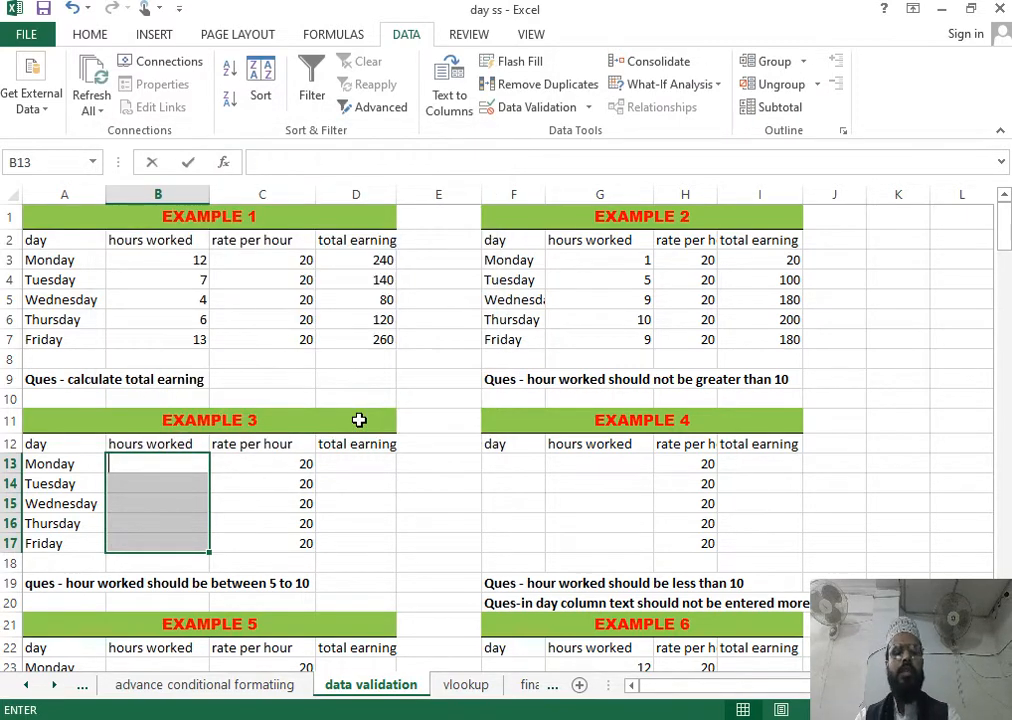
pyautogui.press('Return')
pyautogui.write('6')
pyautogui.press('Return')
pyautogui.write('4')
pyautogui.press('Return')
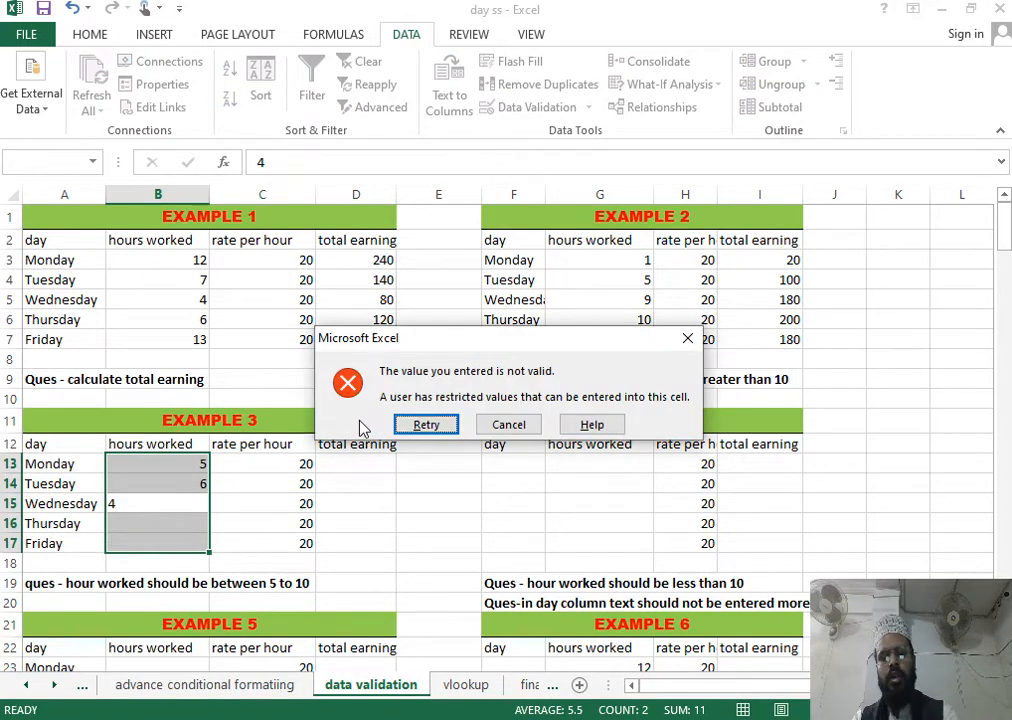
pyautogui.press('Return')
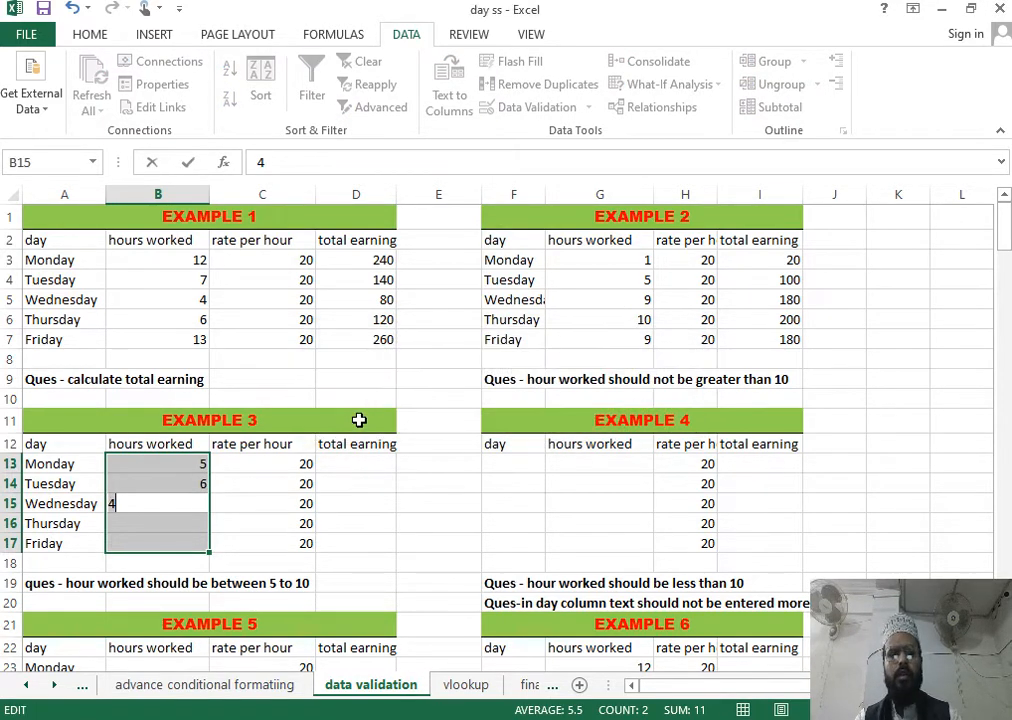
pyautogui.write('8')
pyautogui.press('Return')
pyautogui.write('10')
pyautogui.press('Return')
# Try 12 as Friday's hours worked in Example 3, cancel it and enter 7 instead
pyautogui.write('12')
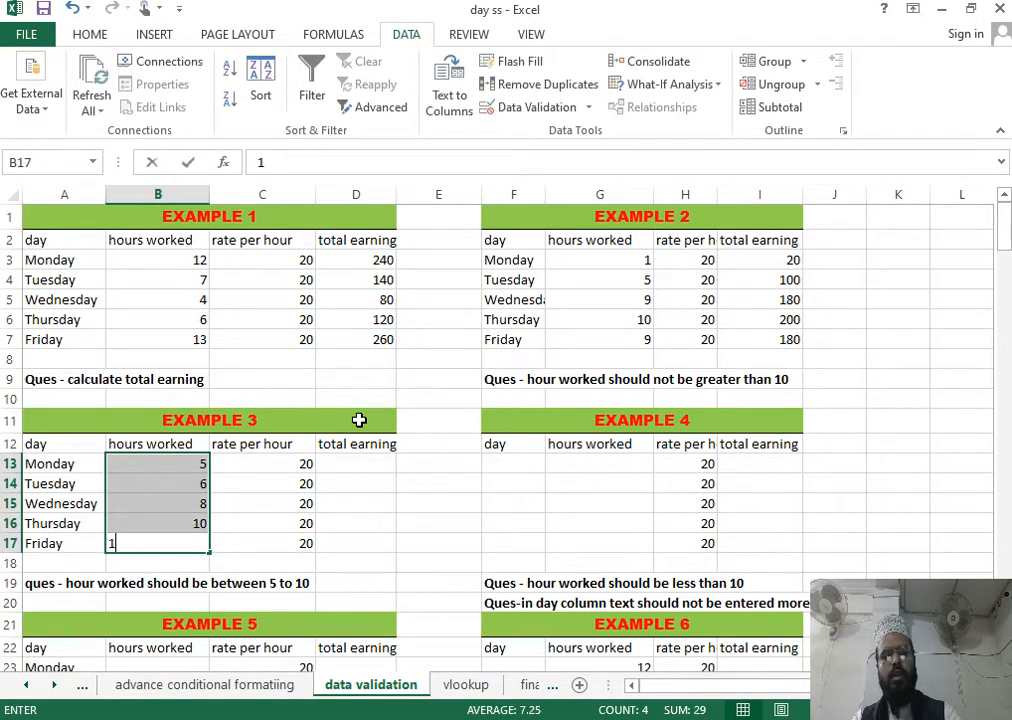
pyautogui.press('Return')
pyautogui.press('Tab')
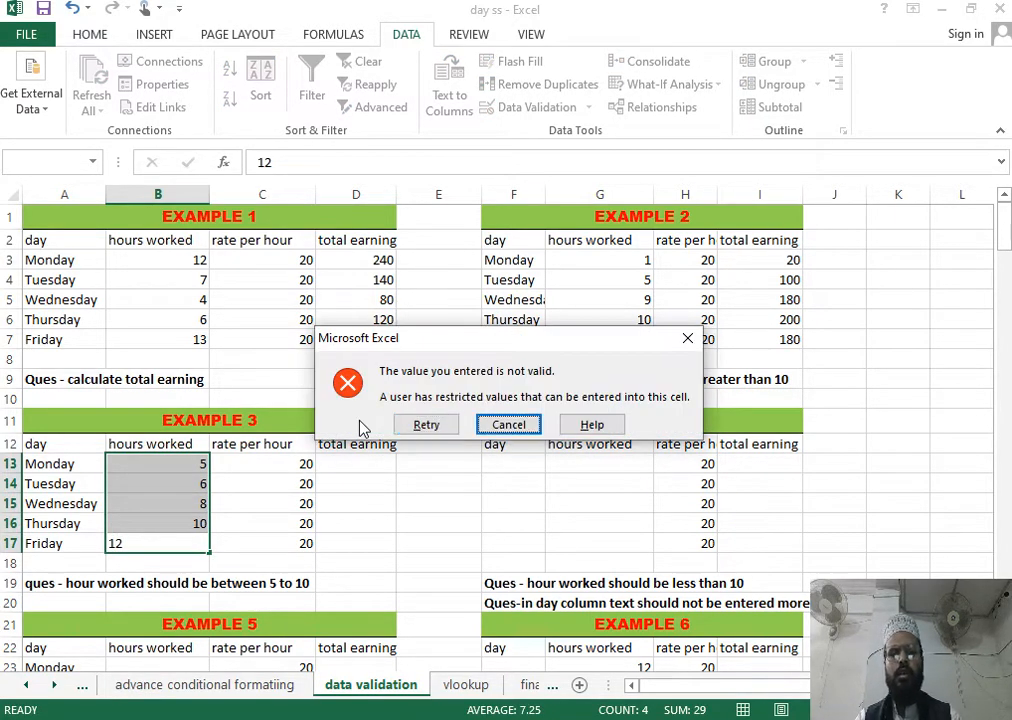
pyautogui.press('Return')
pyautogui.write('7')
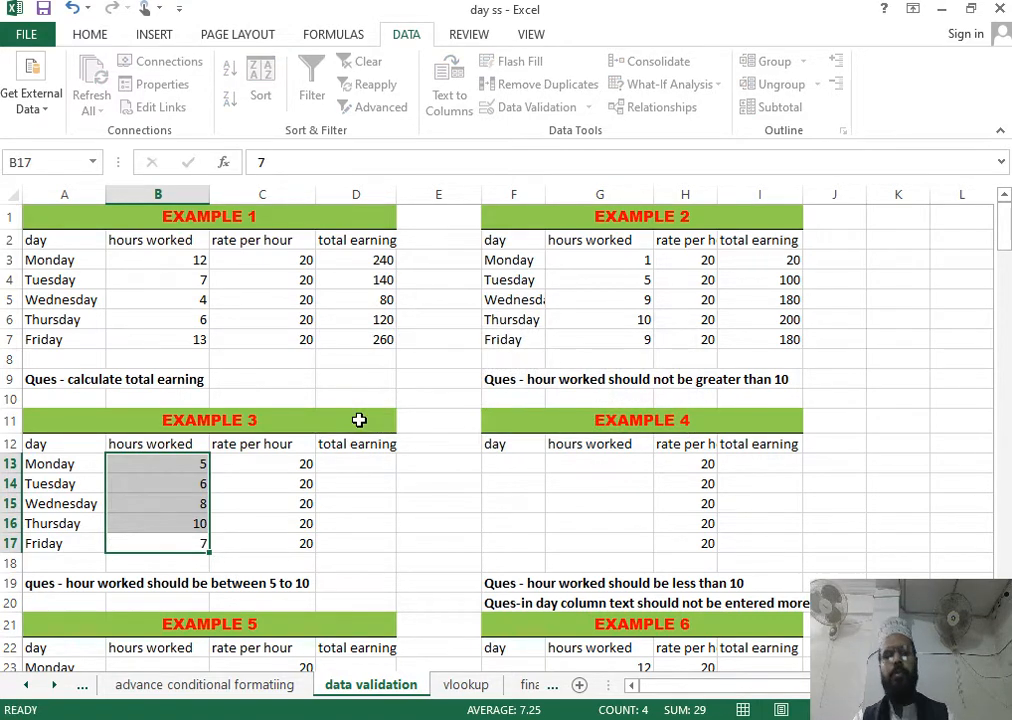
pyautogui.press('Return')
pyautogui.click(351, 466)
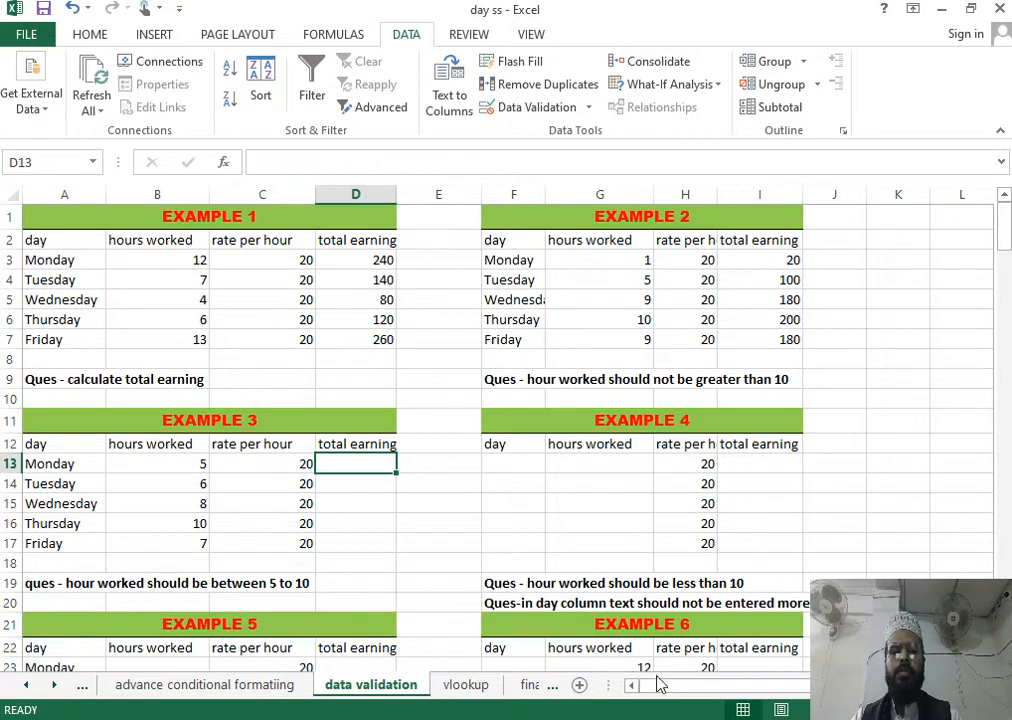
# Apply data validation to Example 4's hours worked cells G13:G17, allowing only whole numbers less than 10
pyautogui.moveTo(660, 686); pyautogui.dragTo(695, 690)
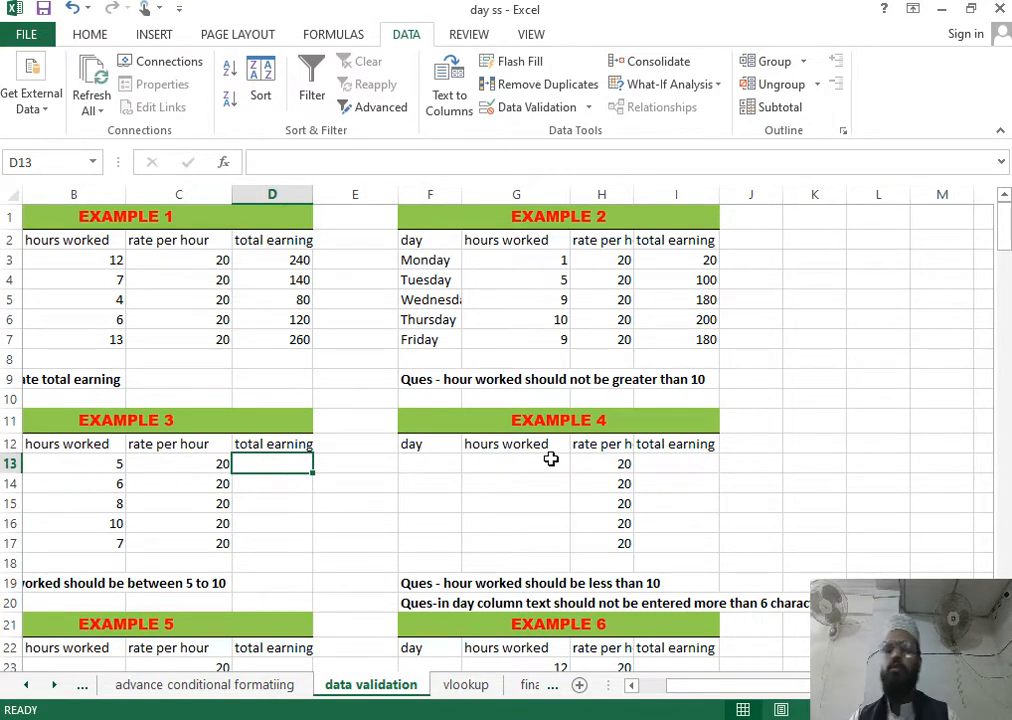
pyautogui.moveTo(551, 459); pyautogui.dragTo(552, 552)
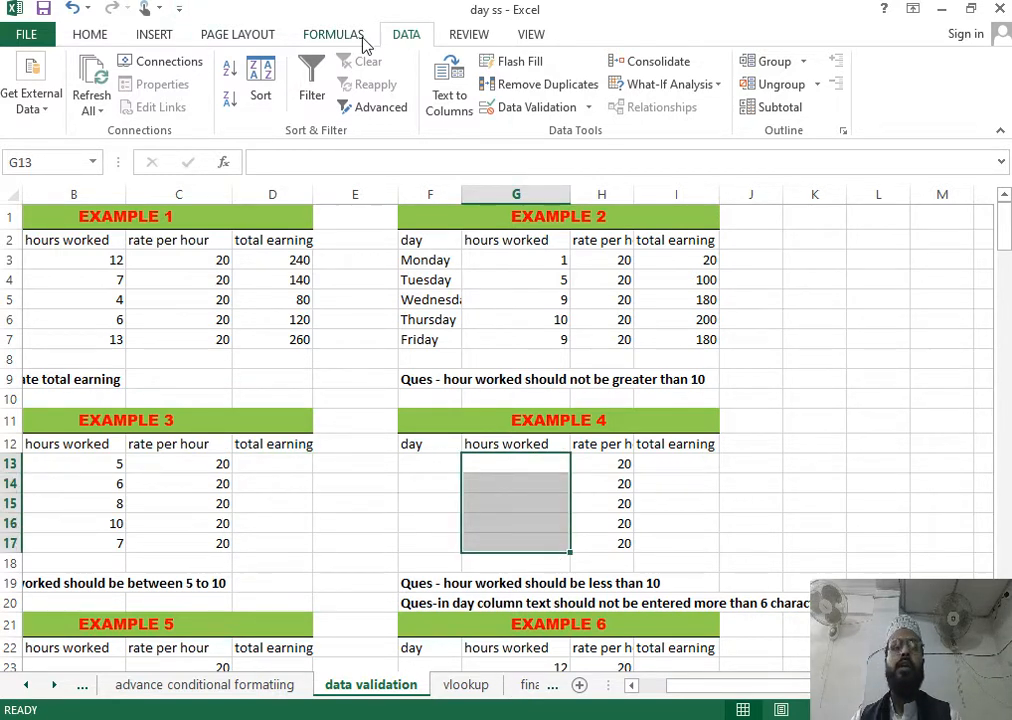
pyautogui.click(565, 107)
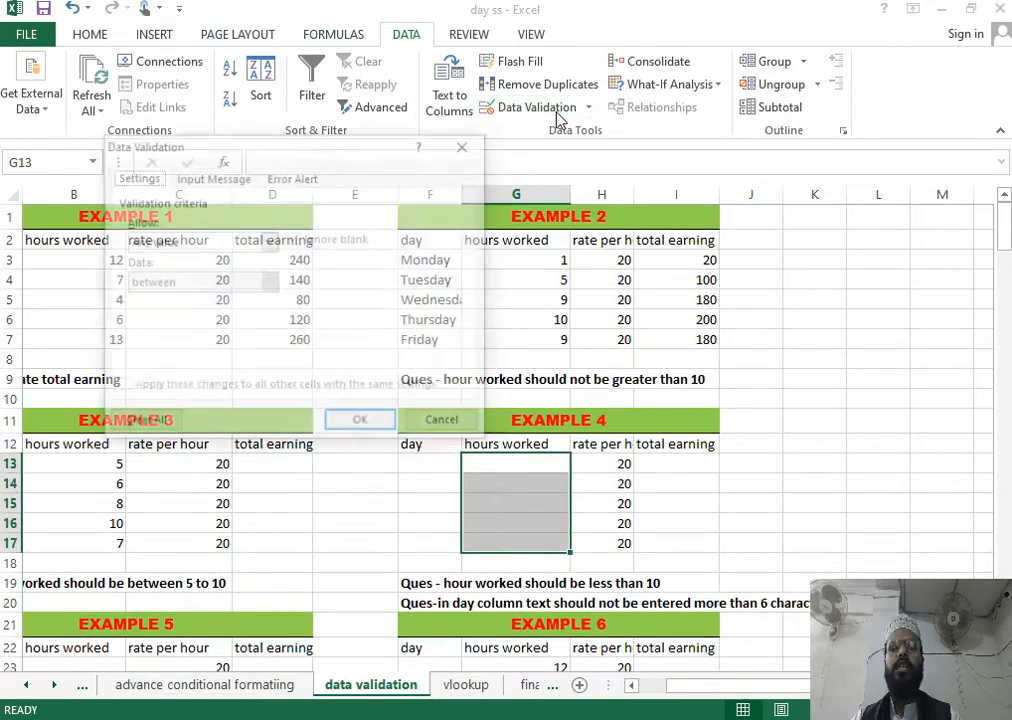
pyautogui.click(205, 245)
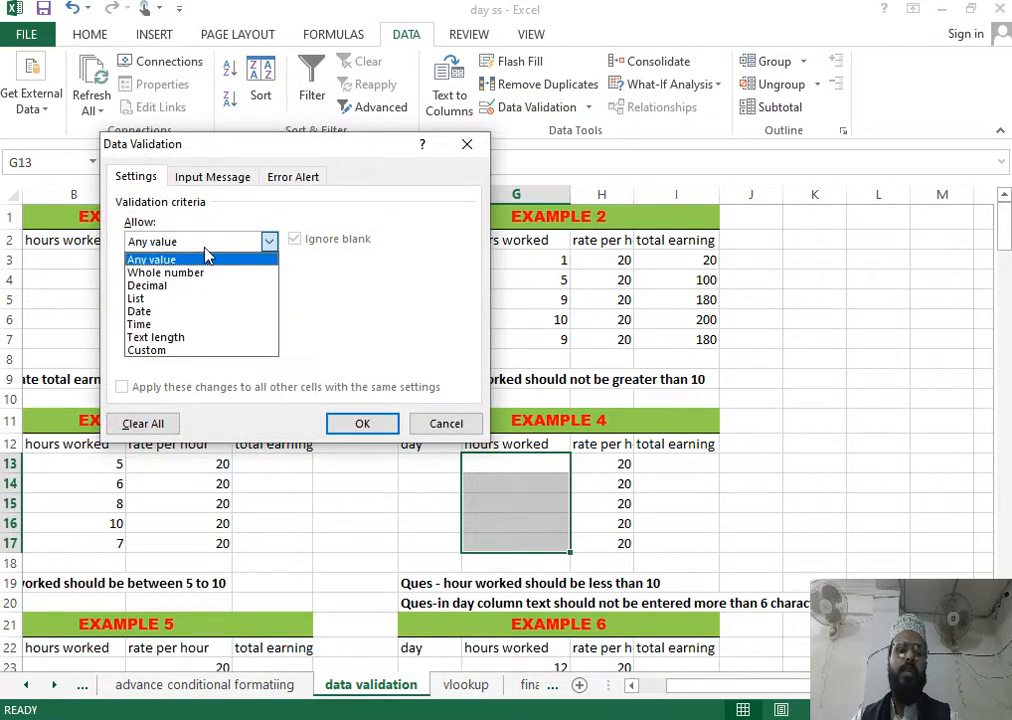
pyautogui.click(189, 276)
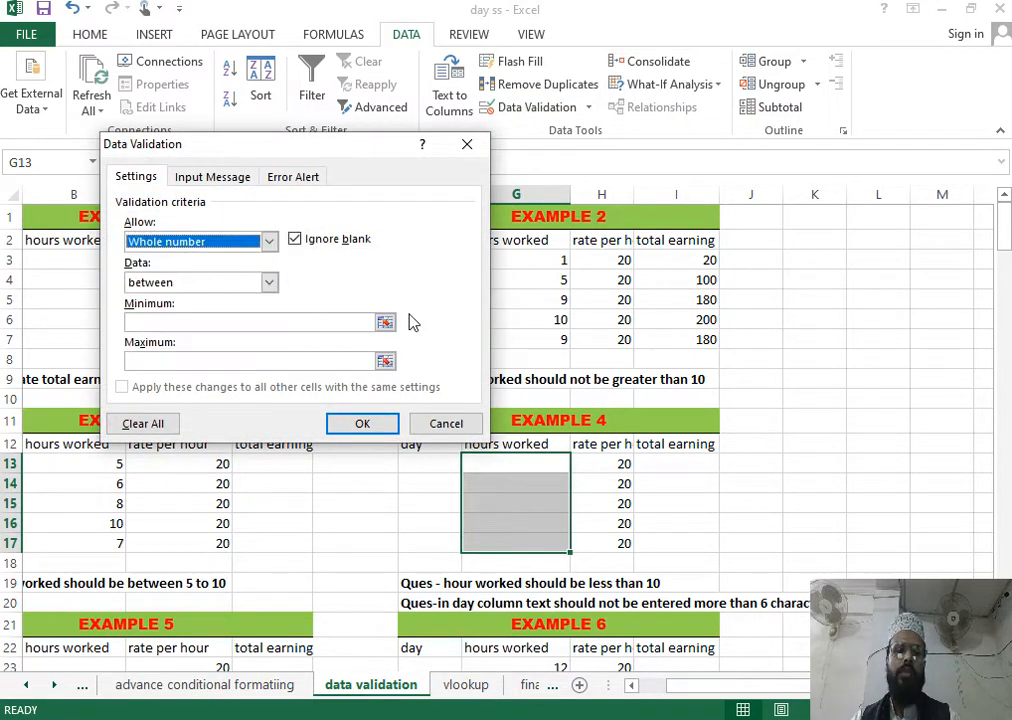
pyautogui.click(178, 323)
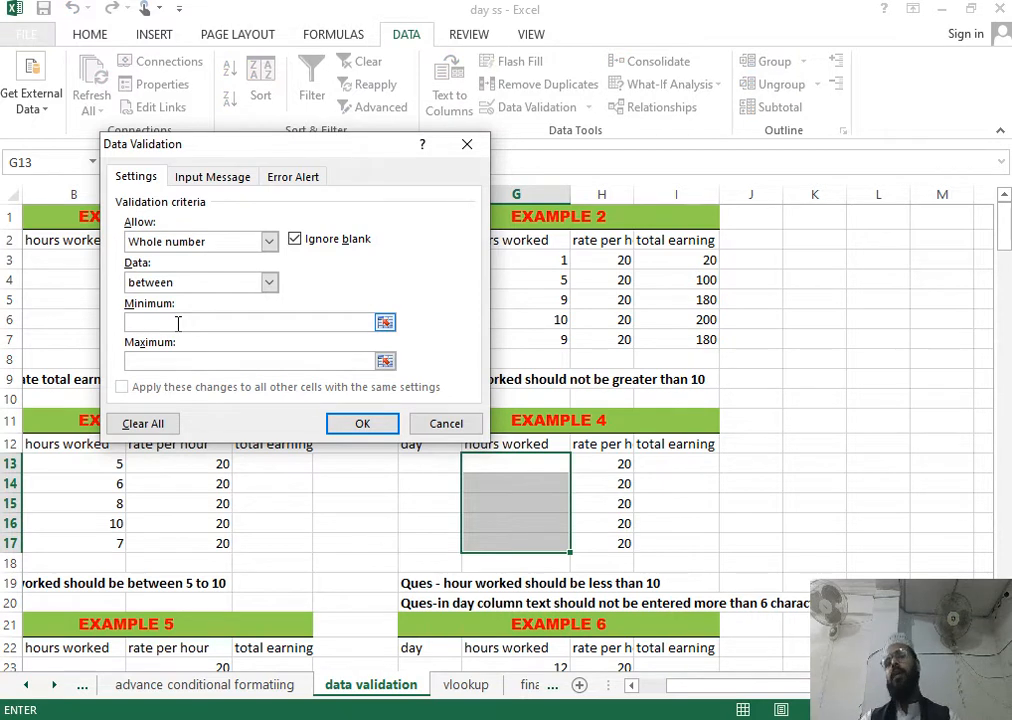
pyautogui.click(240, 284)
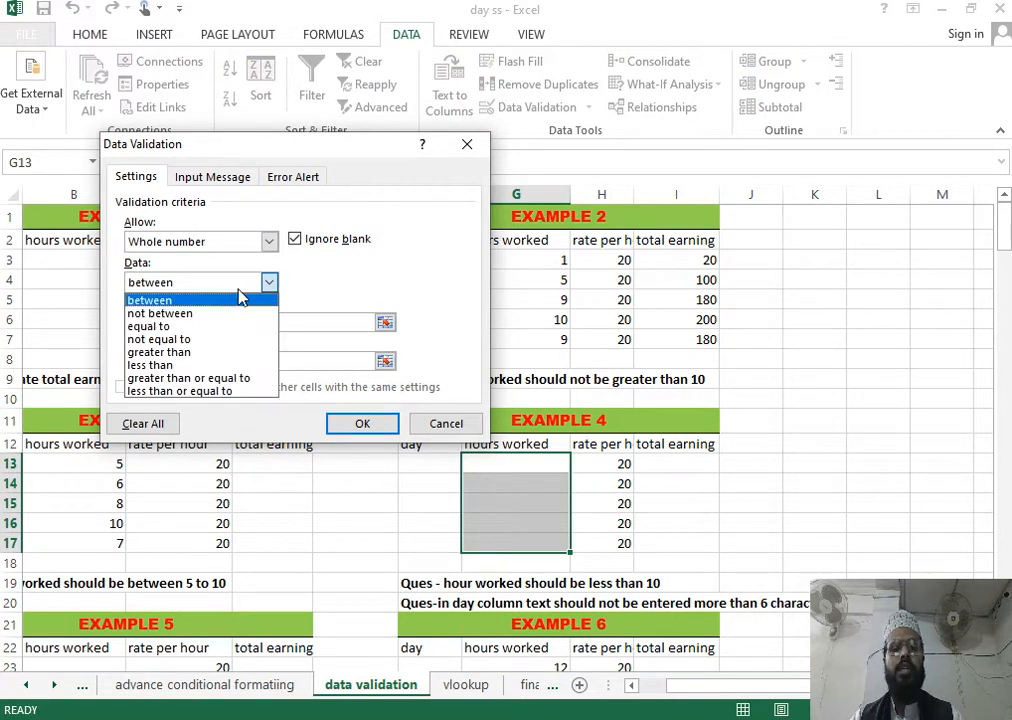
pyautogui.click(170, 366)
pyautogui.click(190, 322)
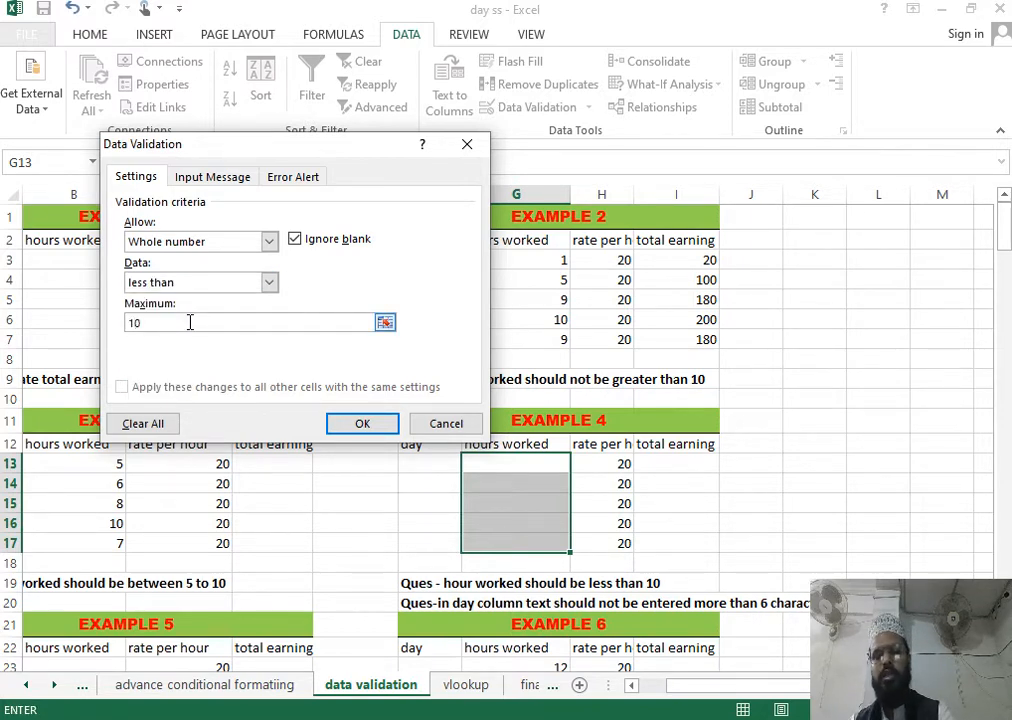
pyautogui.press('Return')
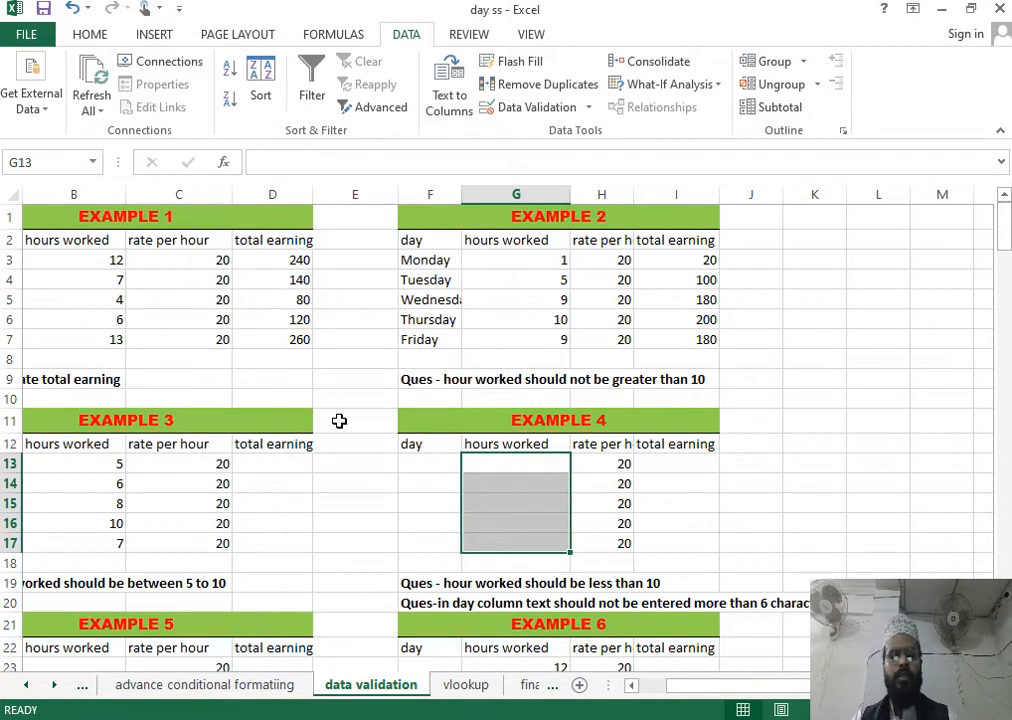
# Fill in Example 4's hours worked cells G13:G17 with 5, 7, 8, 9 and 4
pyautogui.press('Return')
pyautogui.write('7')
pyautogui.press('Return')
pyautogui.write('8')
pyautogui.press('Return')
pyautogui.write('9')
pyautogui.press('Return')
pyautogui.write('4')
pyautogui.press('Return')
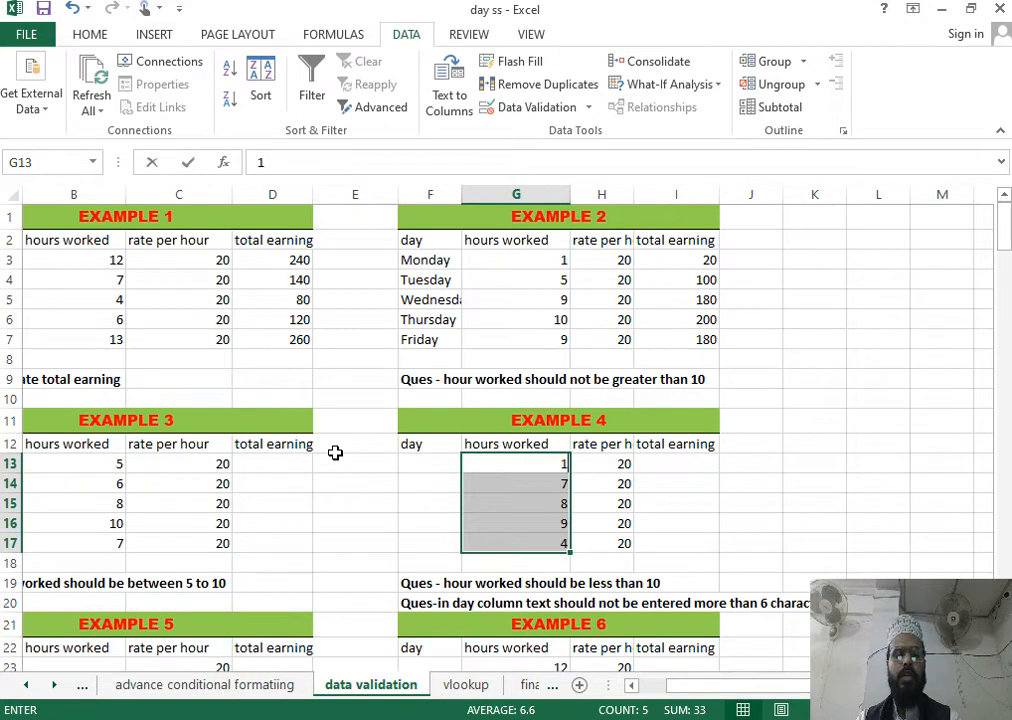
# Try 10 as the first hours worked entry in Example 4, cell G13, and dismiss the entry
pyautogui.write('10')
pyautogui.press('Return')
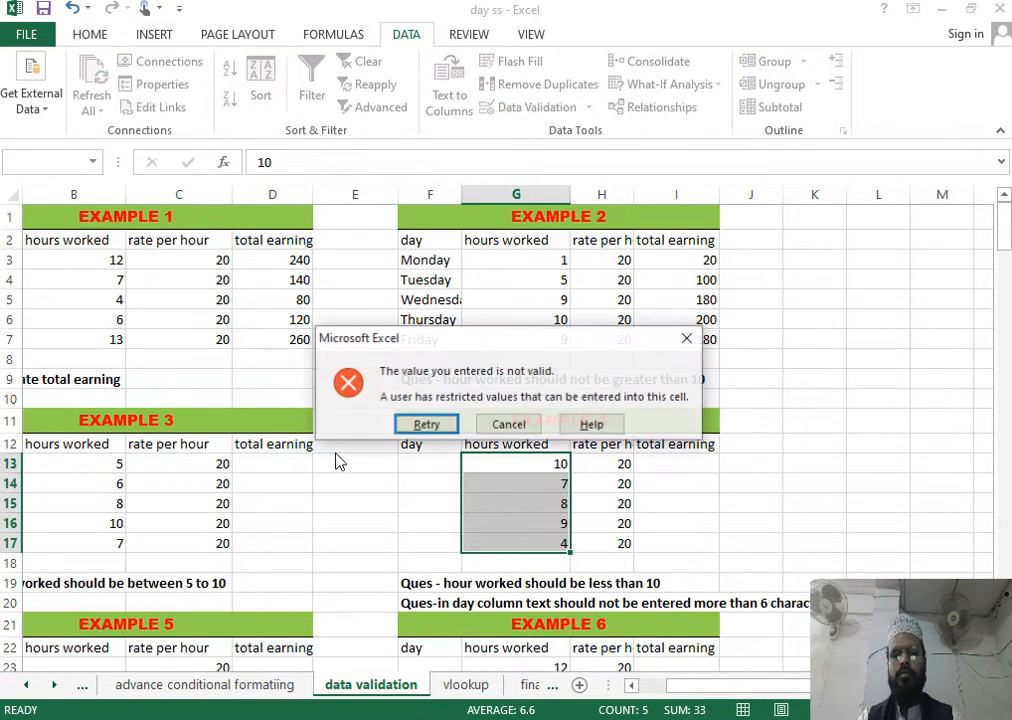
pyautogui.press('Return')
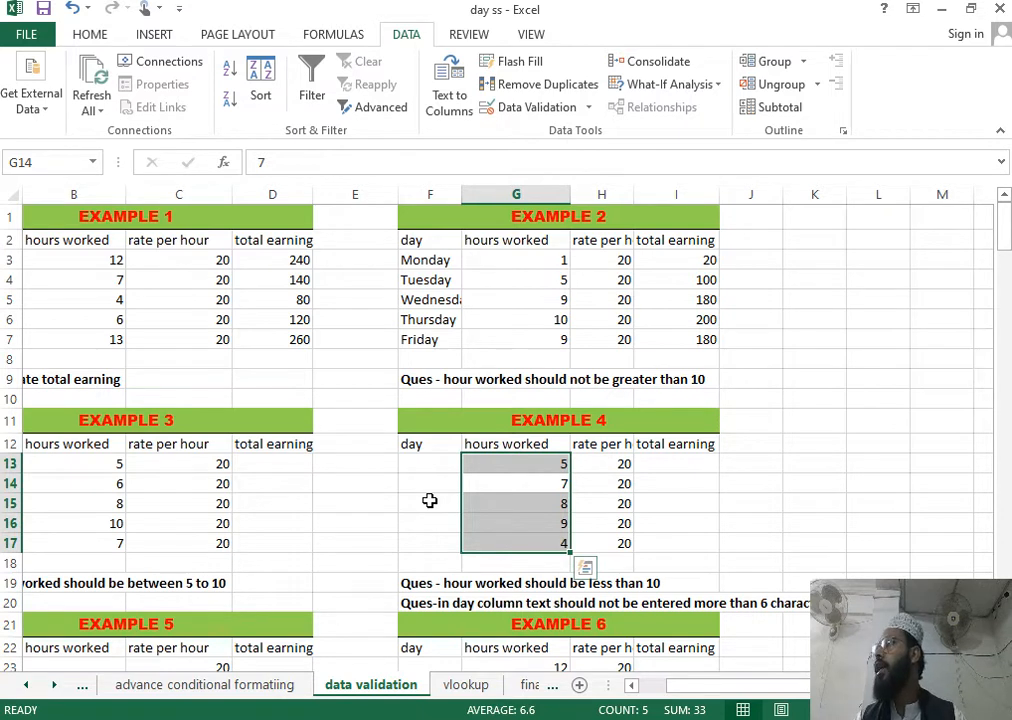
# Apply data validation to Example 4's day cells F13:F17, limiting the text length to less than or equal to 6
pyautogui.moveTo(428, 458); pyautogui.dragTo(429, 540)
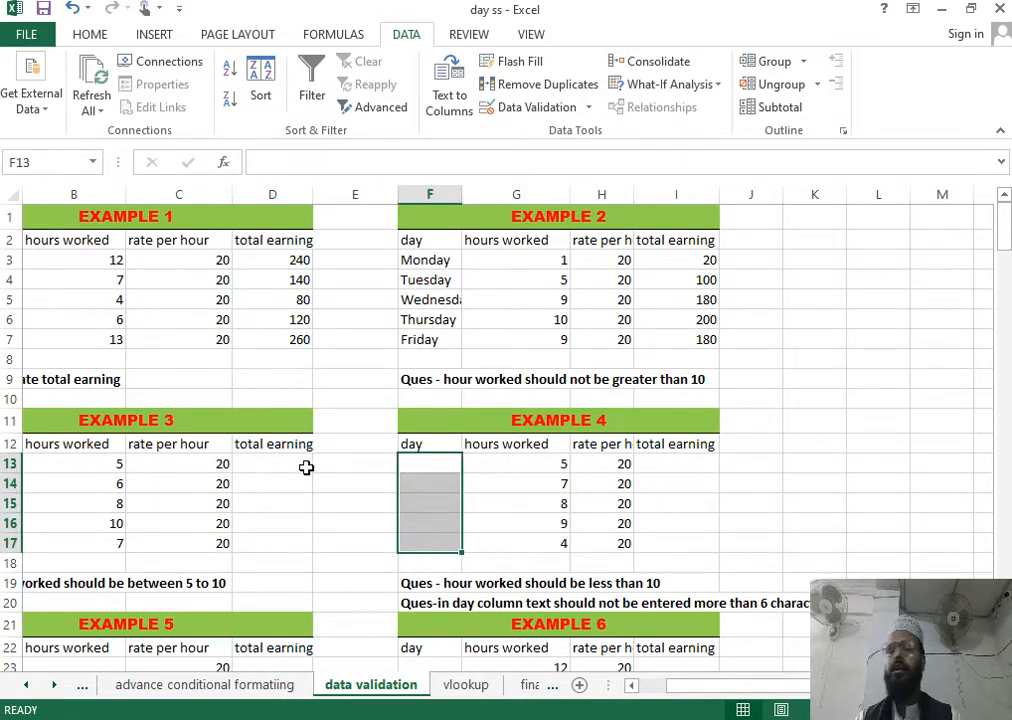
pyautogui.click(548, 106)
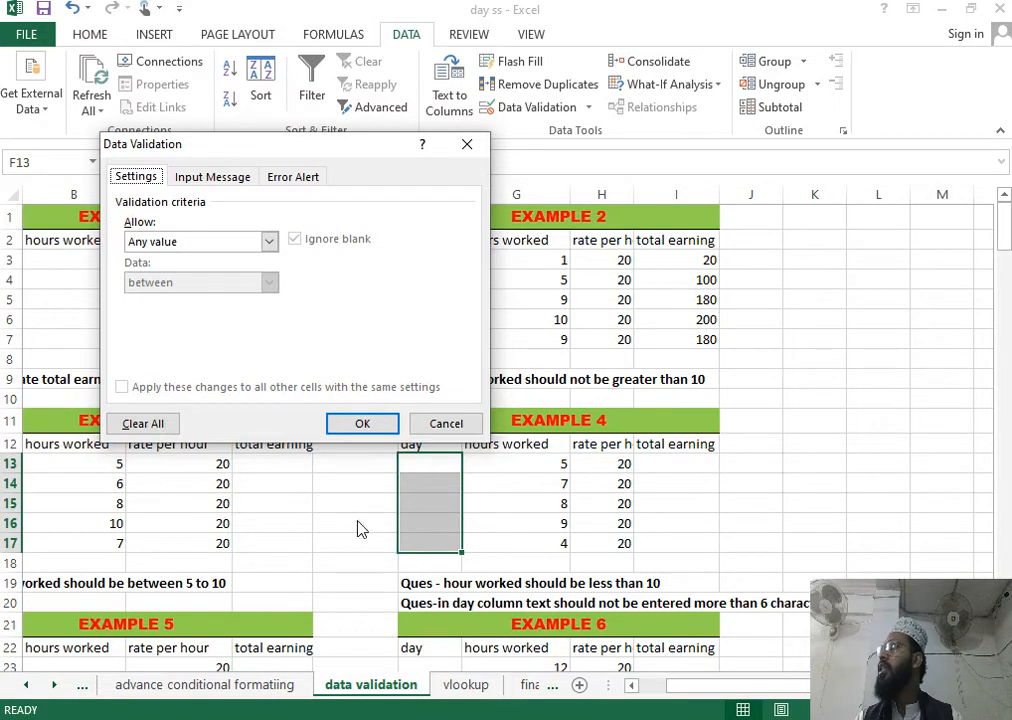
pyautogui.click(180, 249)
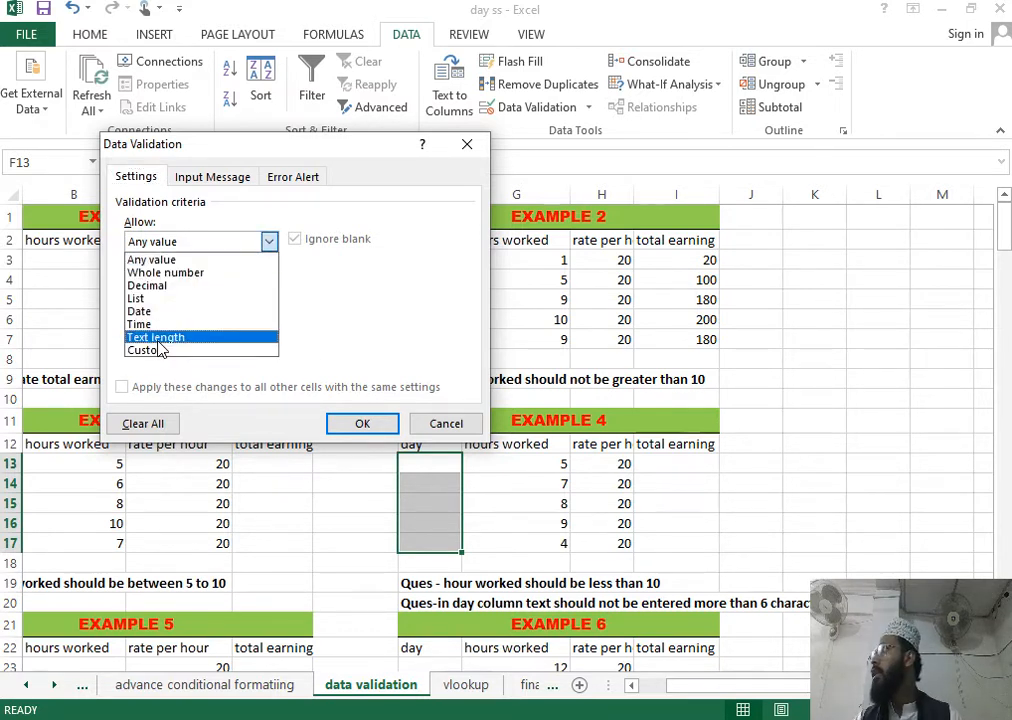
pyautogui.click(156, 338)
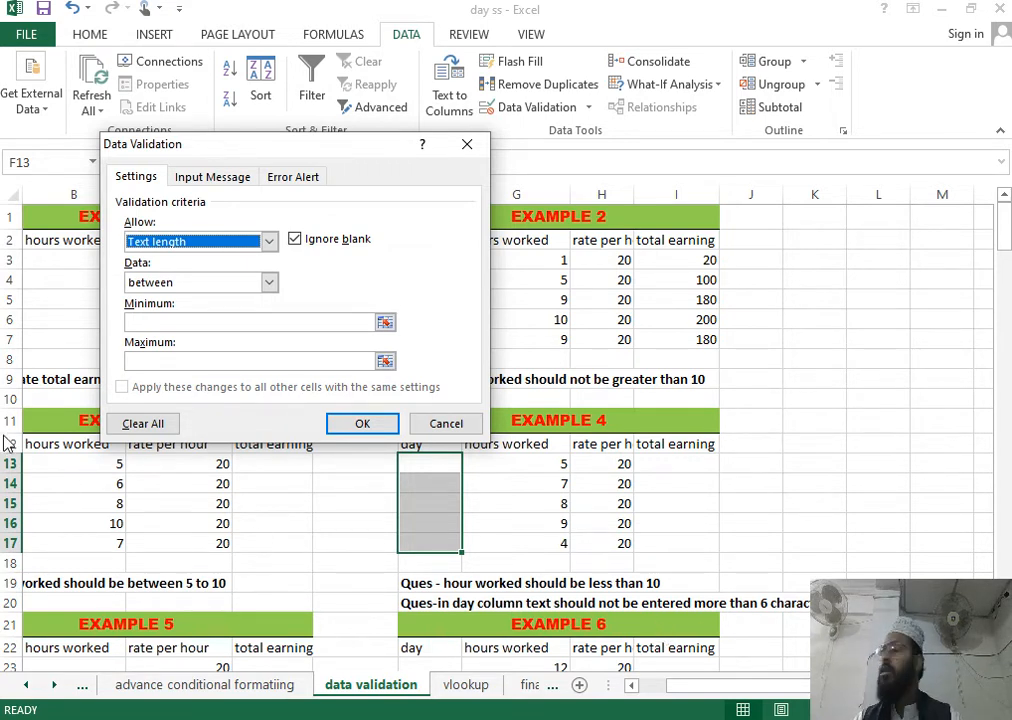
pyautogui.click(158, 284)
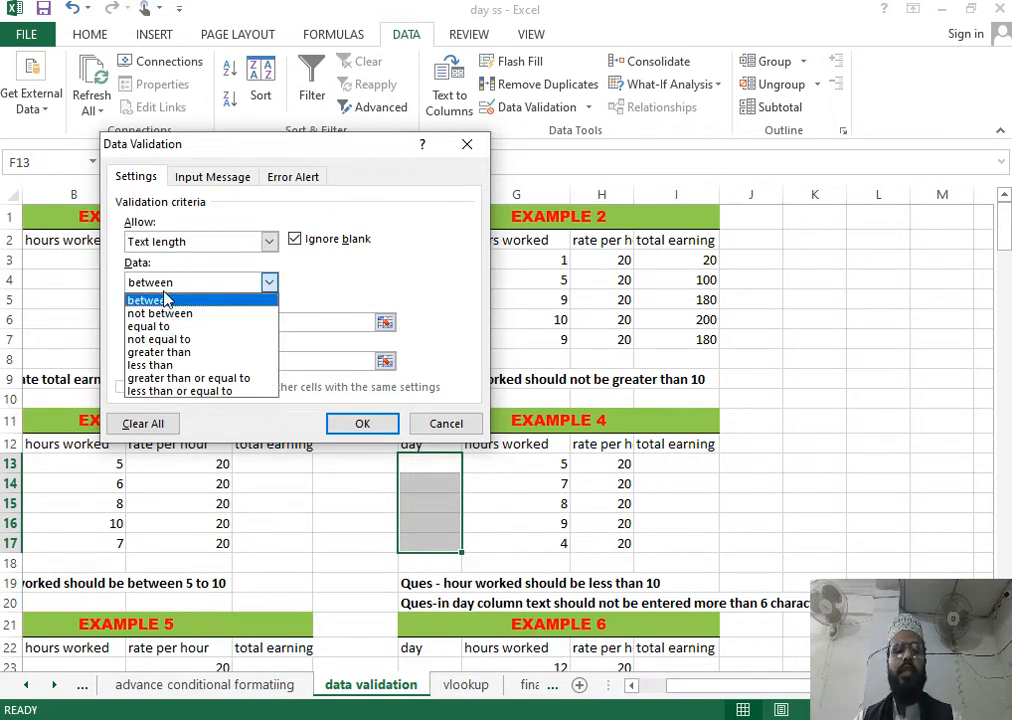
pyautogui.click(181, 392)
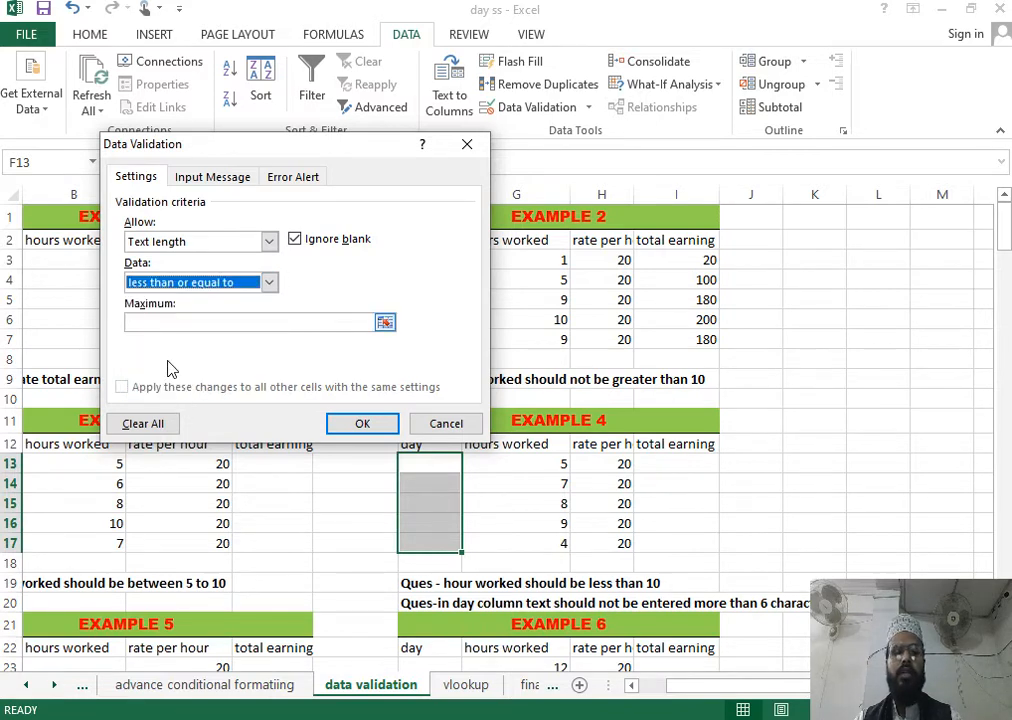
pyautogui.click(158, 321)
pyautogui.write('6')
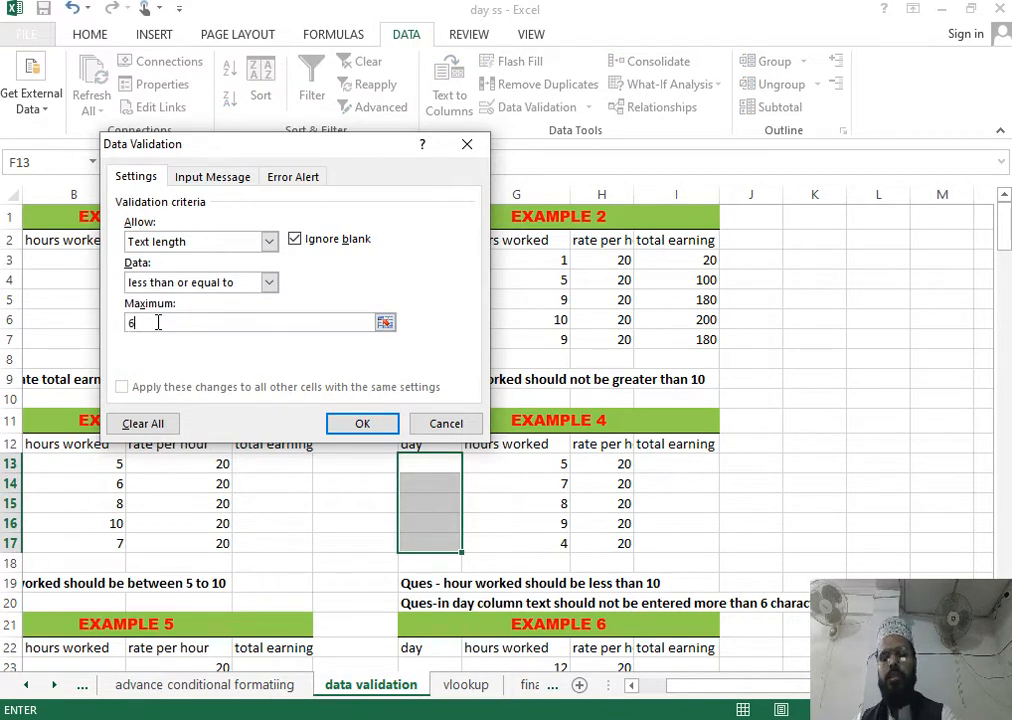
pyautogui.press('Return')
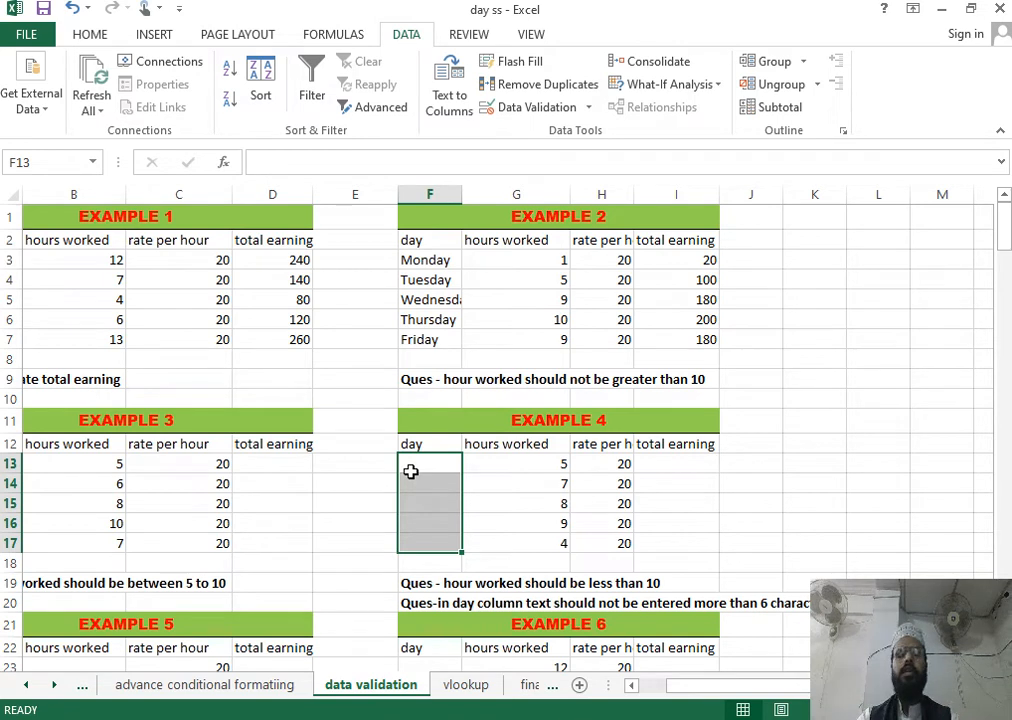
# Enter Monday as Example 4's first day in F13, then try Tuesday in F14 and cancel it
pyautogui.write('Monday')
pyautogui.press('Return')
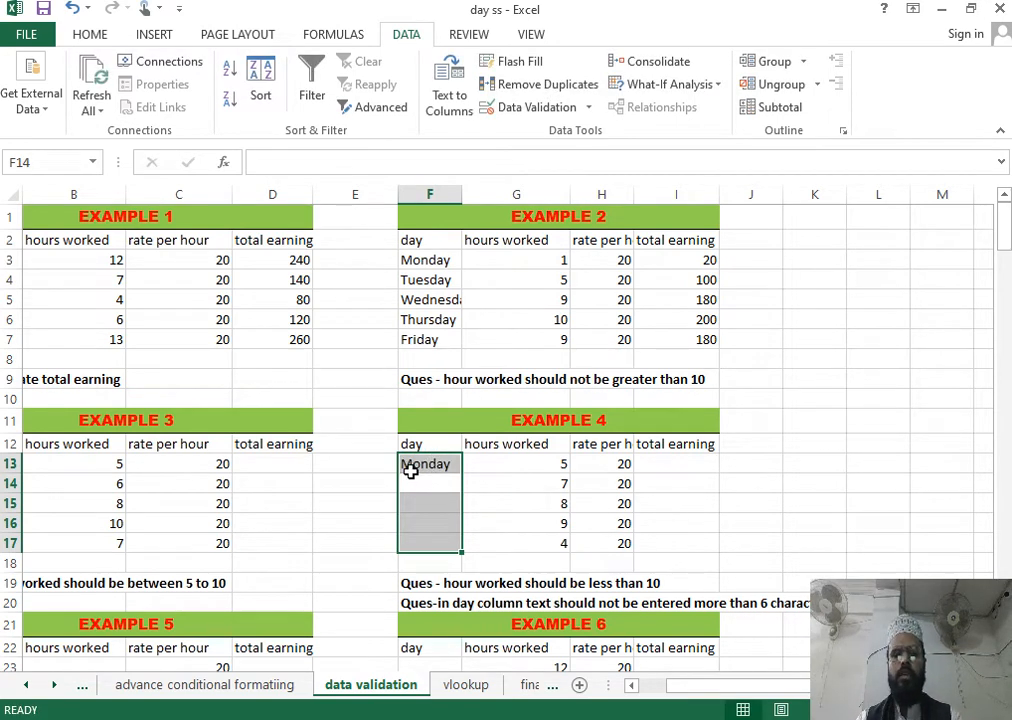
pyautogui.write('Tuesday')
pyautogui.press('Return')
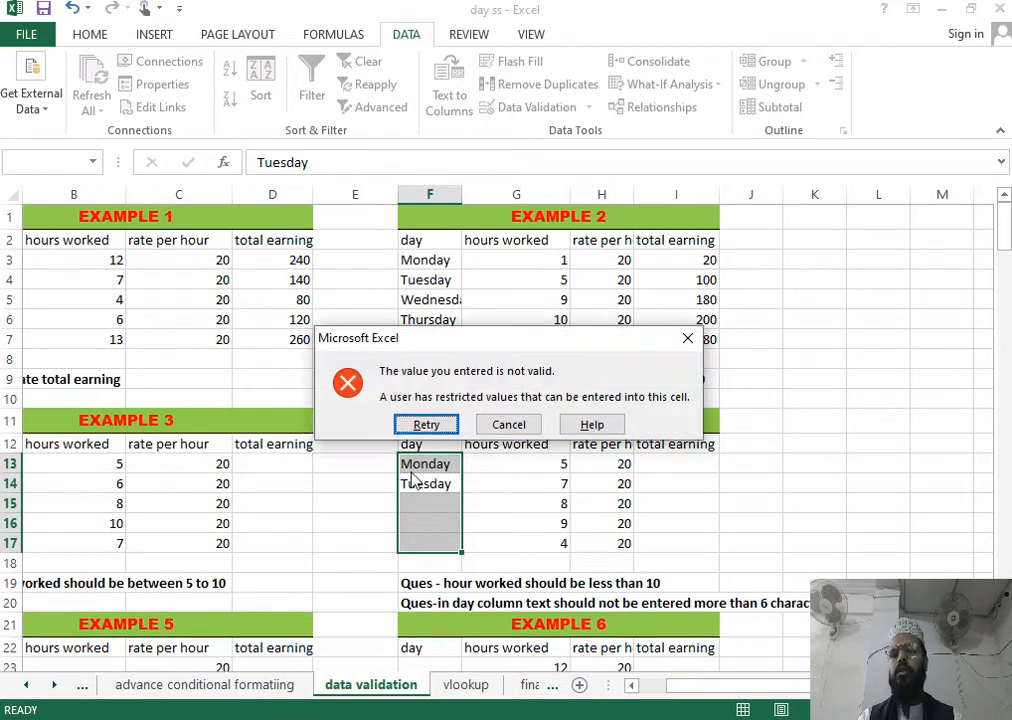
pyautogui.press('Tab')
pyautogui.press('Return')
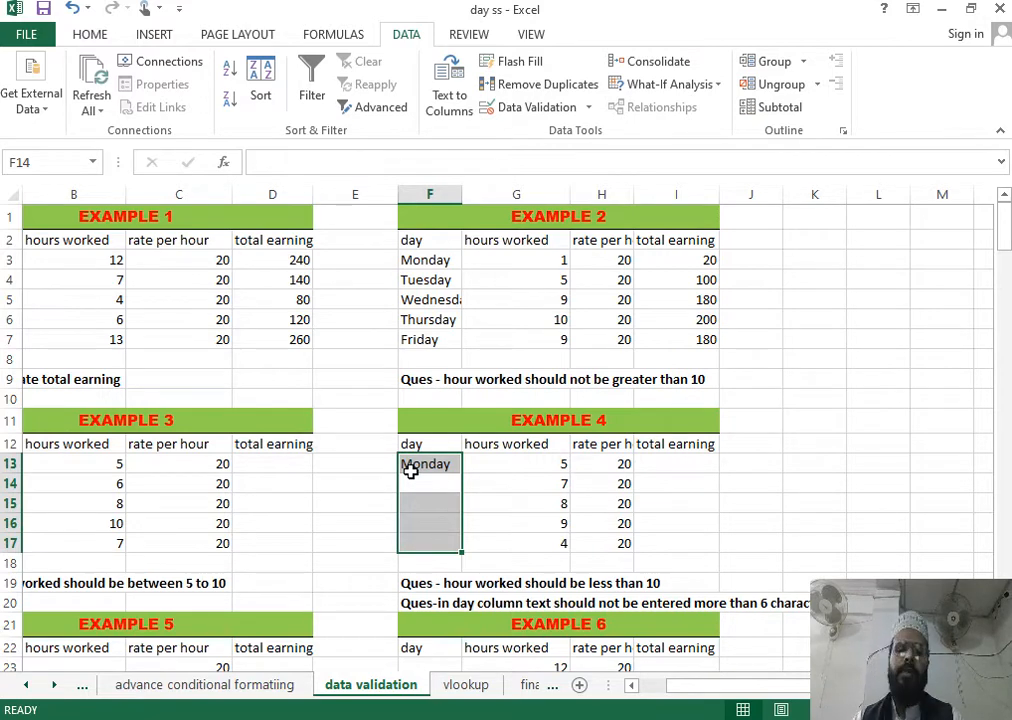
# Set a validation rule for Example 5's hours worked cells B23:B27, allowing only whole numbers greater than 7
pyautogui.scroll(-3, 361, 483)
pyautogui.moveTo(670, 693); pyautogui.dragTo(655, 695)
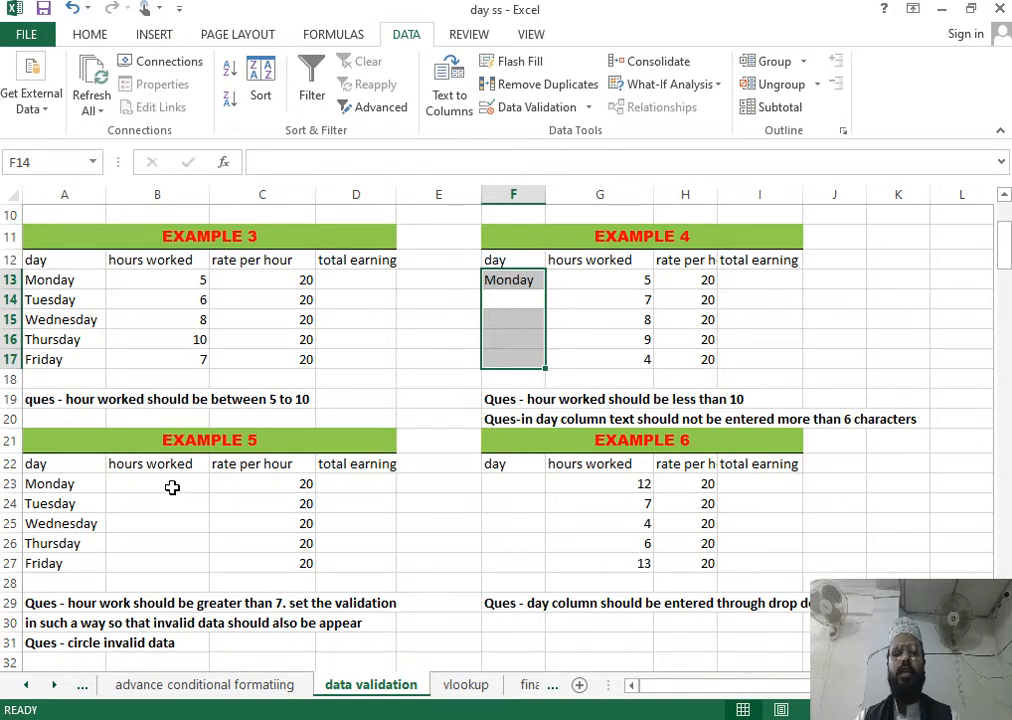
pyautogui.moveTo(174, 483); pyautogui.dragTo(183, 560)
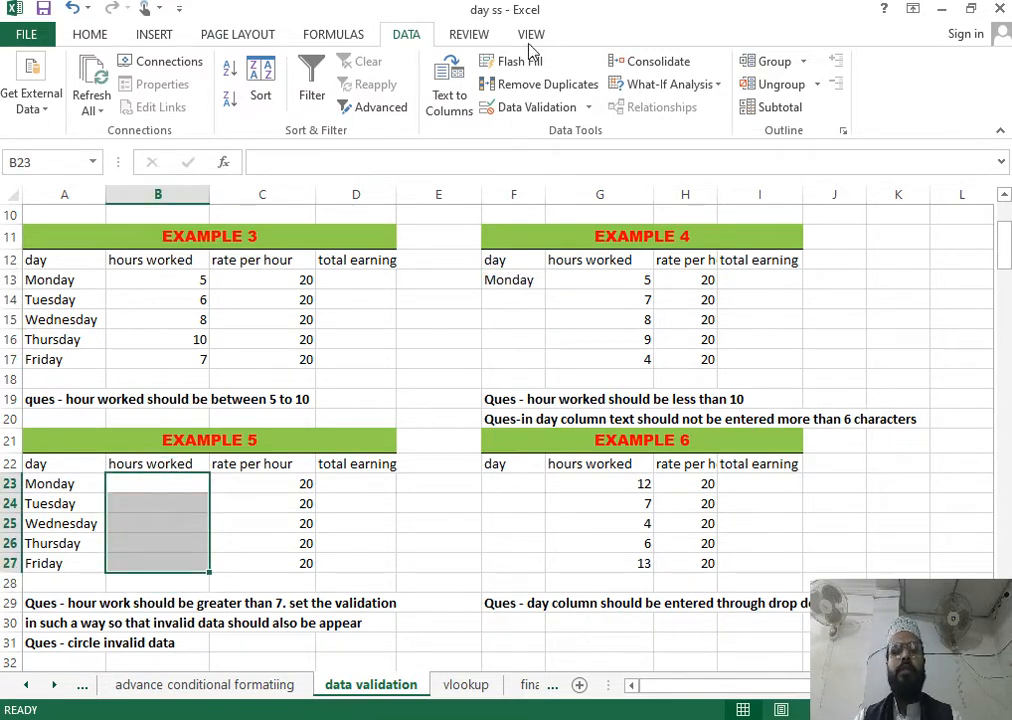
pyautogui.click(556, 116)
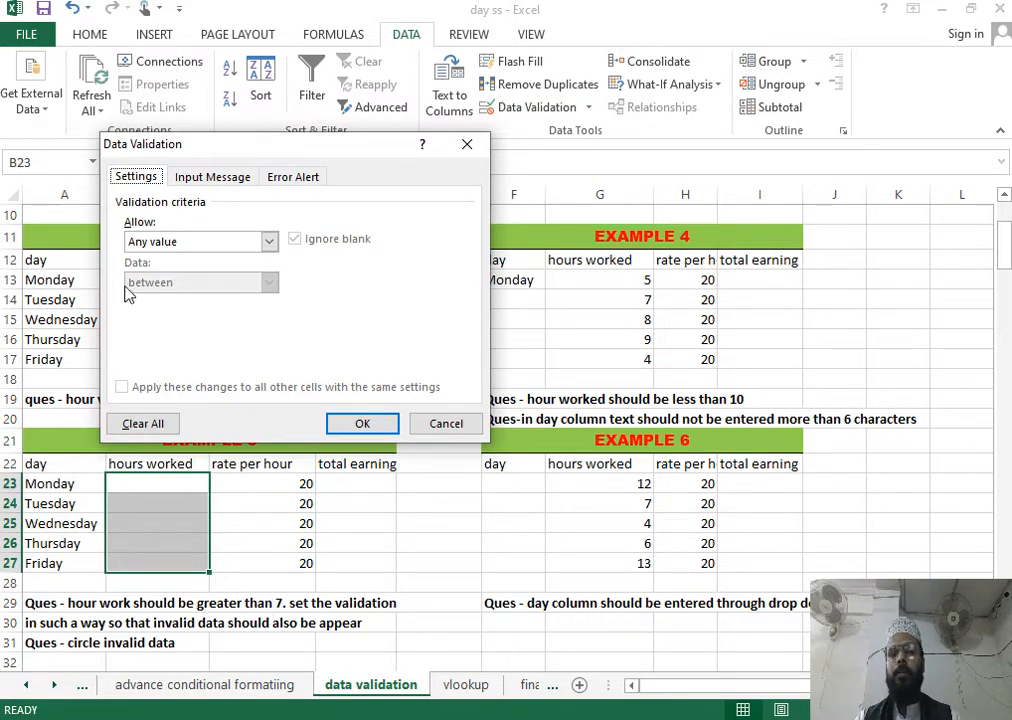
pyautogui.click(152, 242)
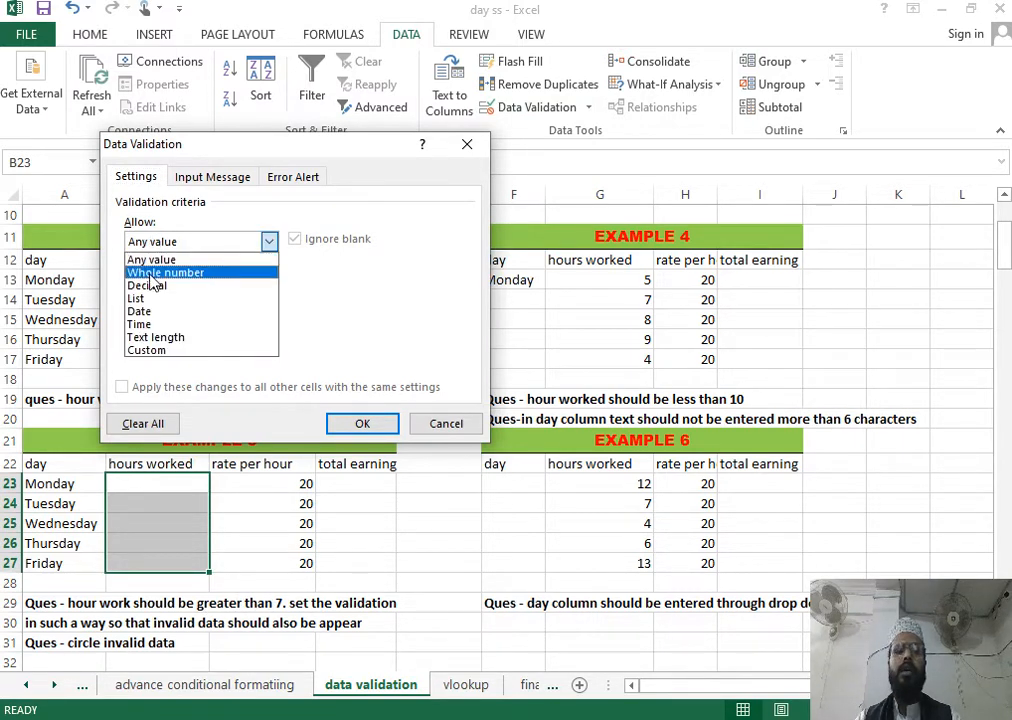
pyautogui.click(150, 274)
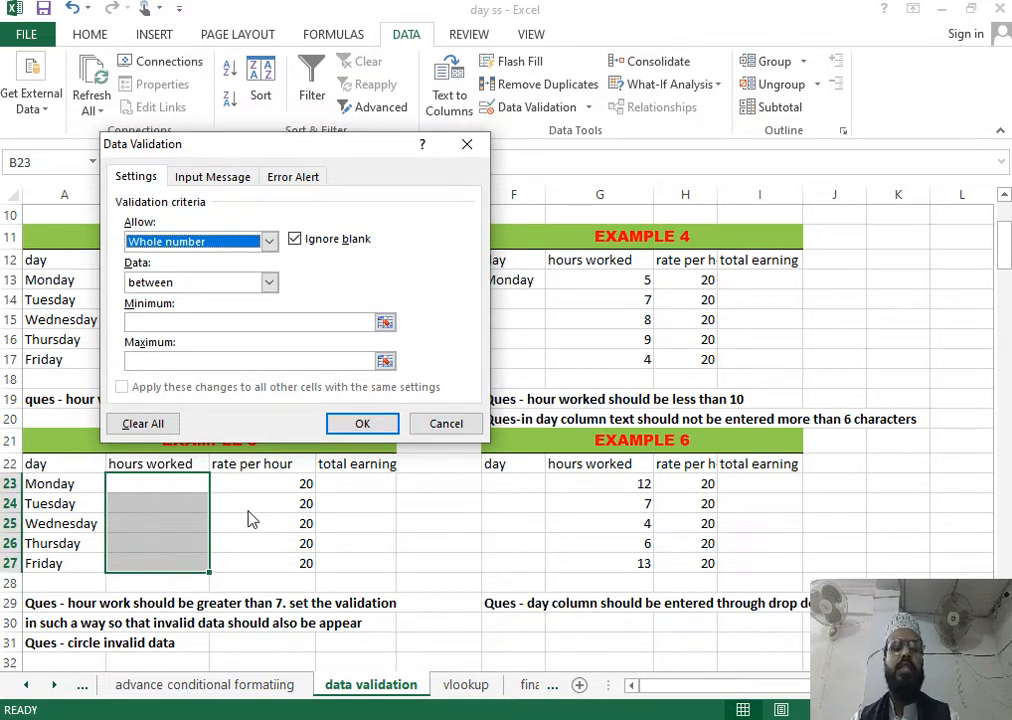
pyautogui.click(222, 288)
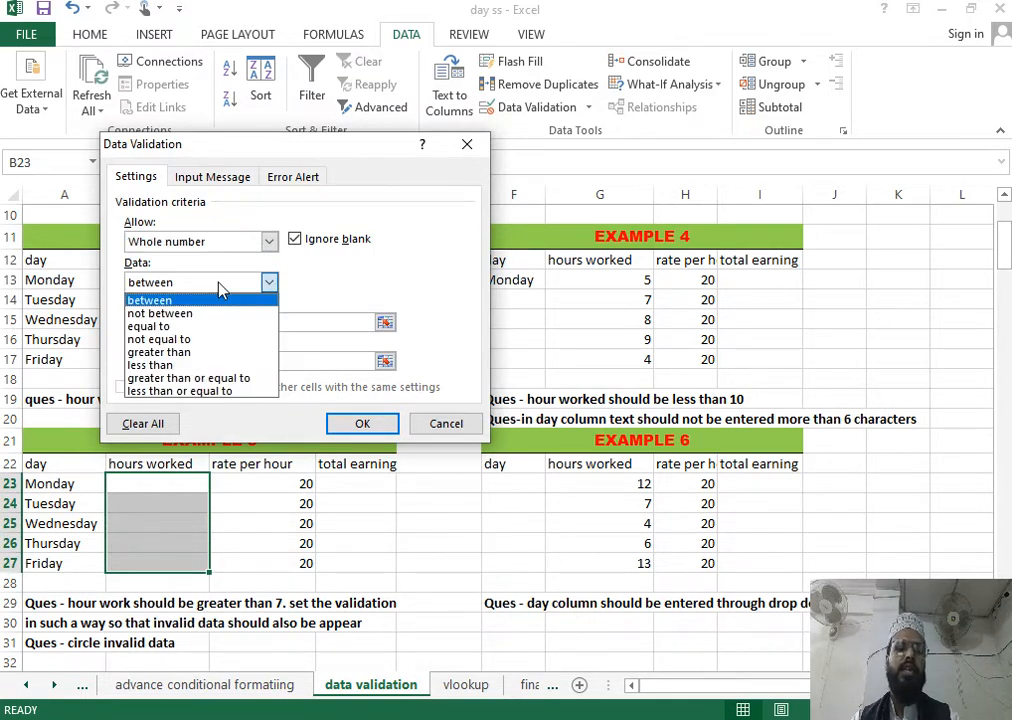
pyautogui.click(159, 356)
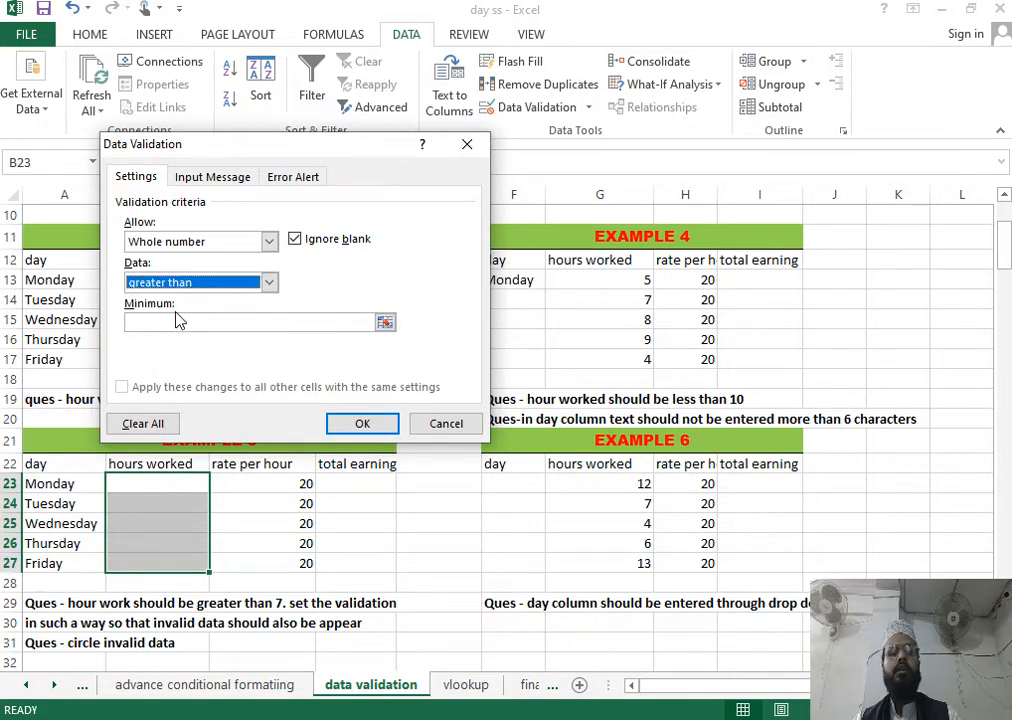
pyautogui.click(179, 322)
pyautogui.write('7')
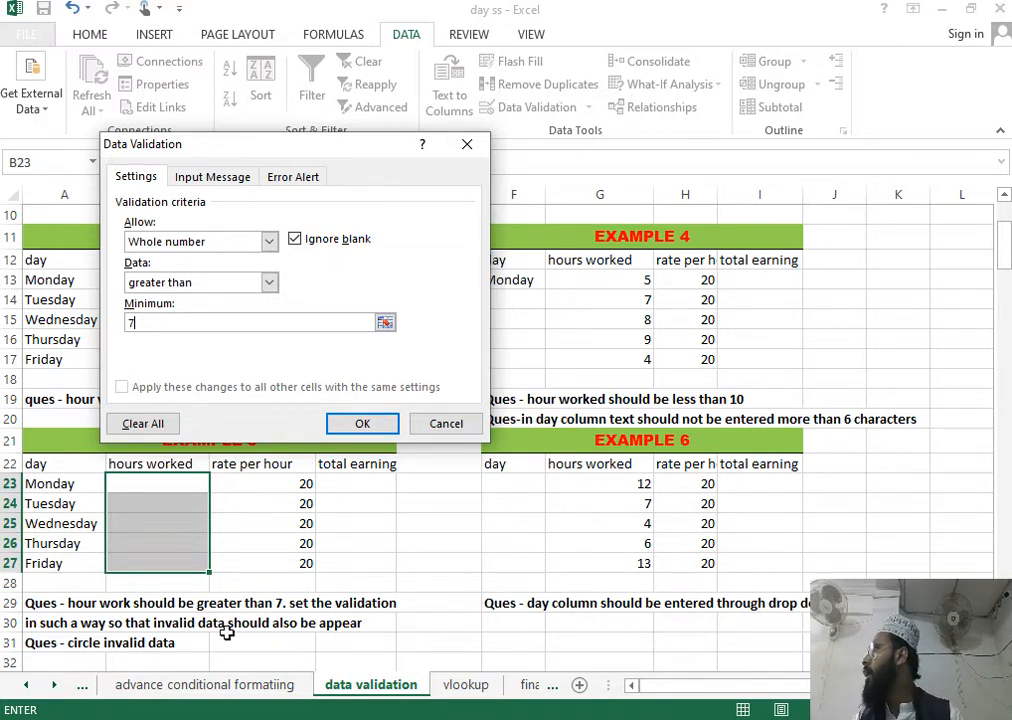
# Set the error alert style of Example 5's hours worked rule to Warning and apply the validation
pyautogui.click(294, 177)
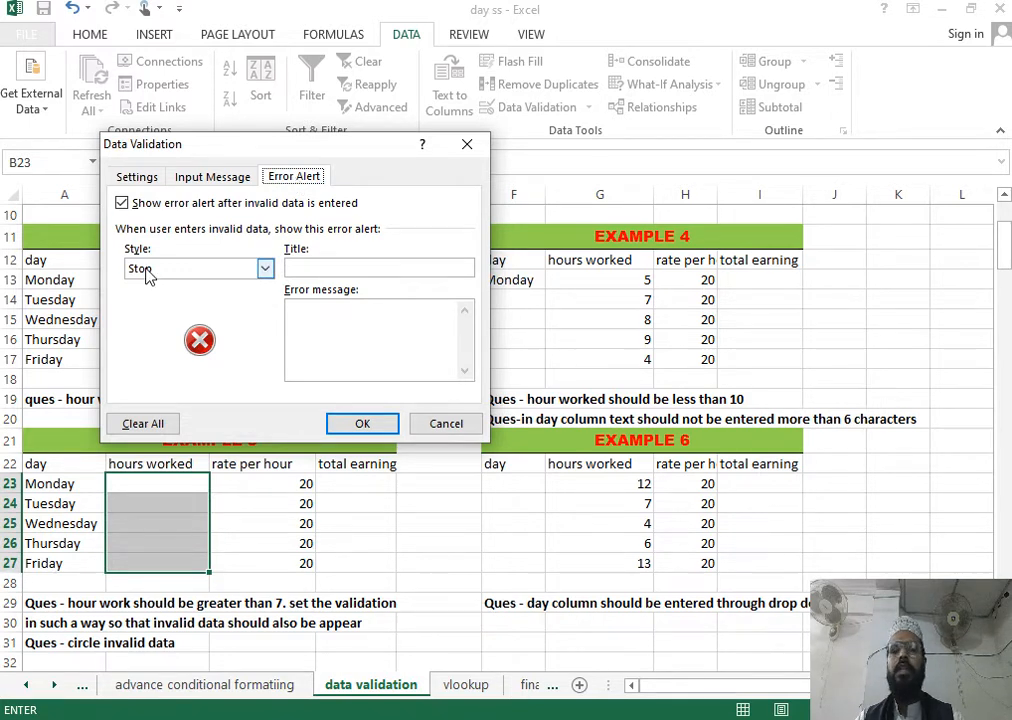
pyautogui.click(266, 270)
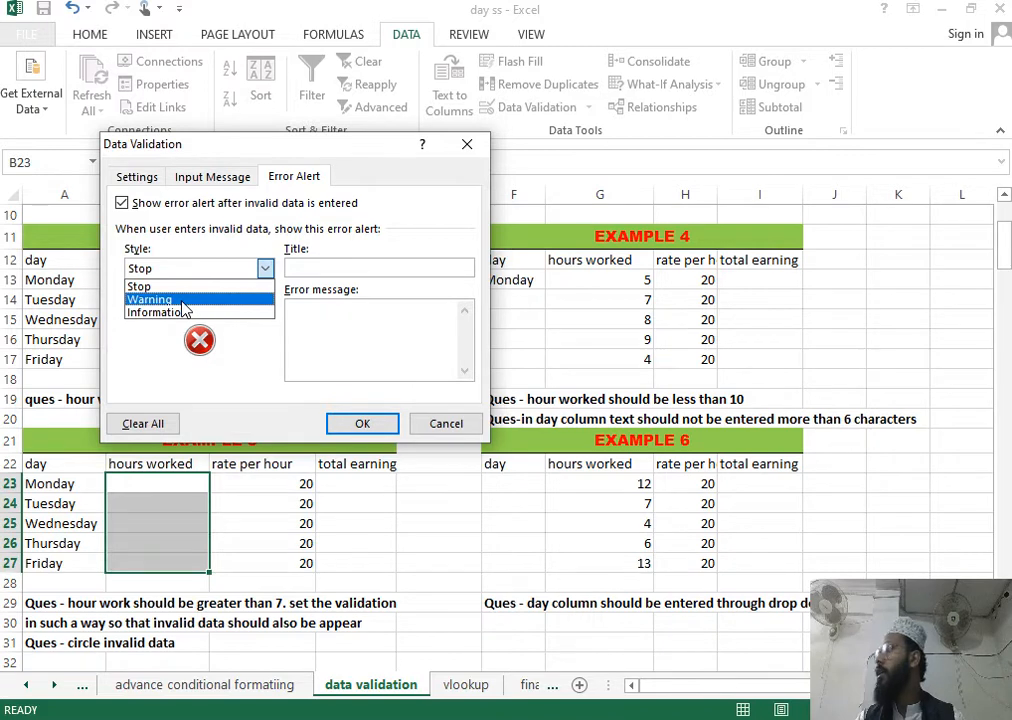
pyautogui.click(182, 303)
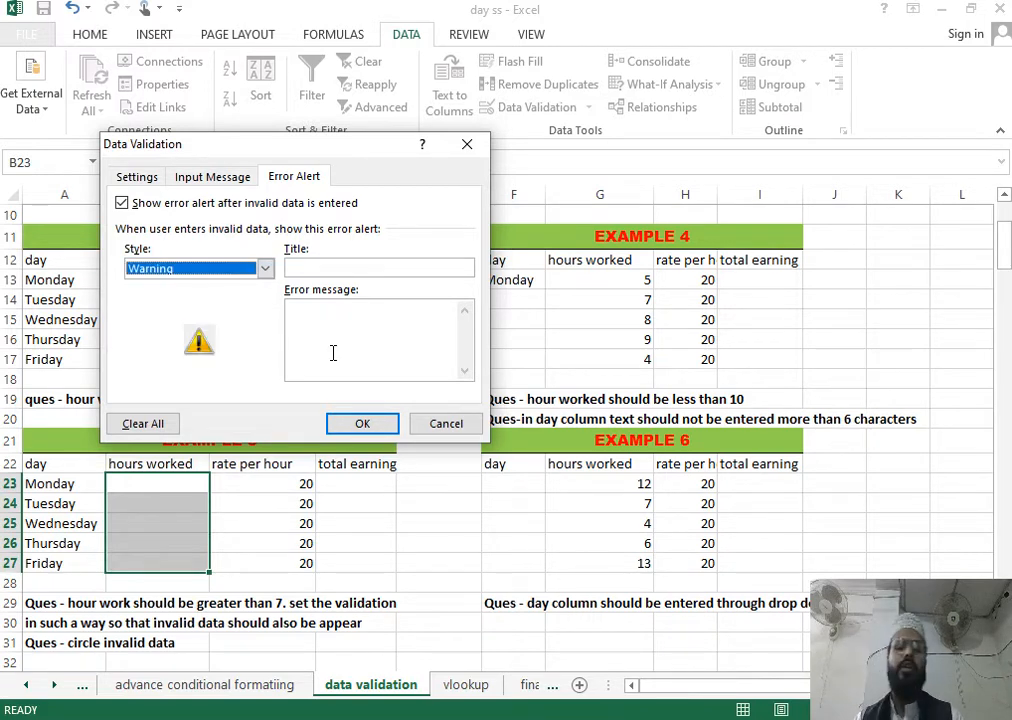
pyautogui.click(345, 422)
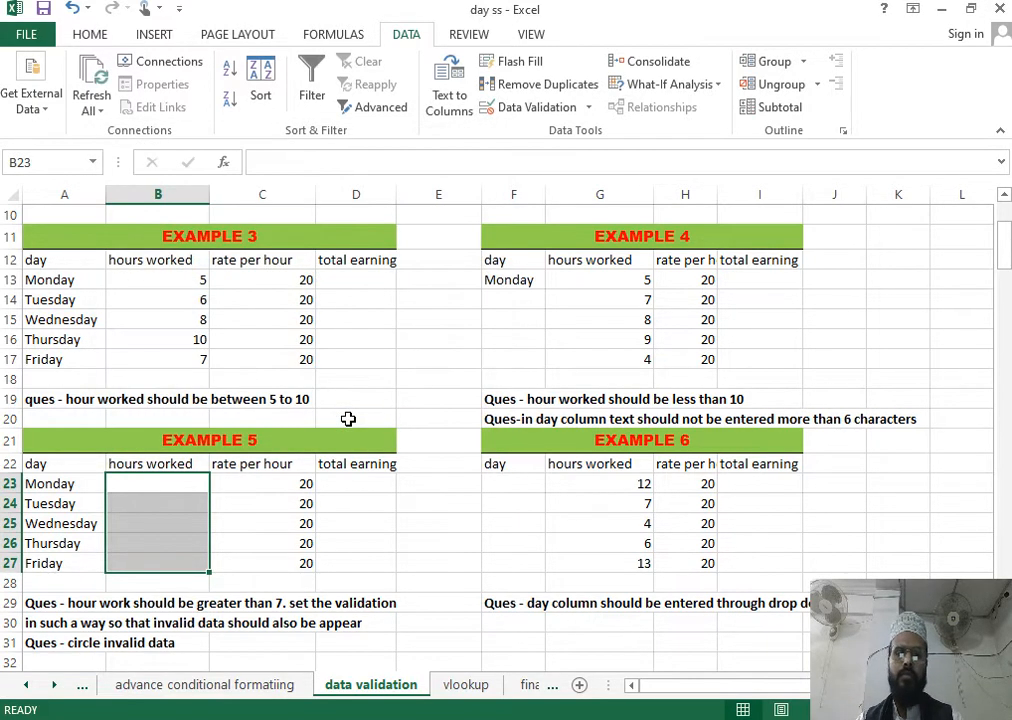
# Enter 8 and 5 as Monday's and Tuesday's hours worked in Example 5, accepting the invalid 5
pyautogui.write('8')
pyautogui.press('Return')
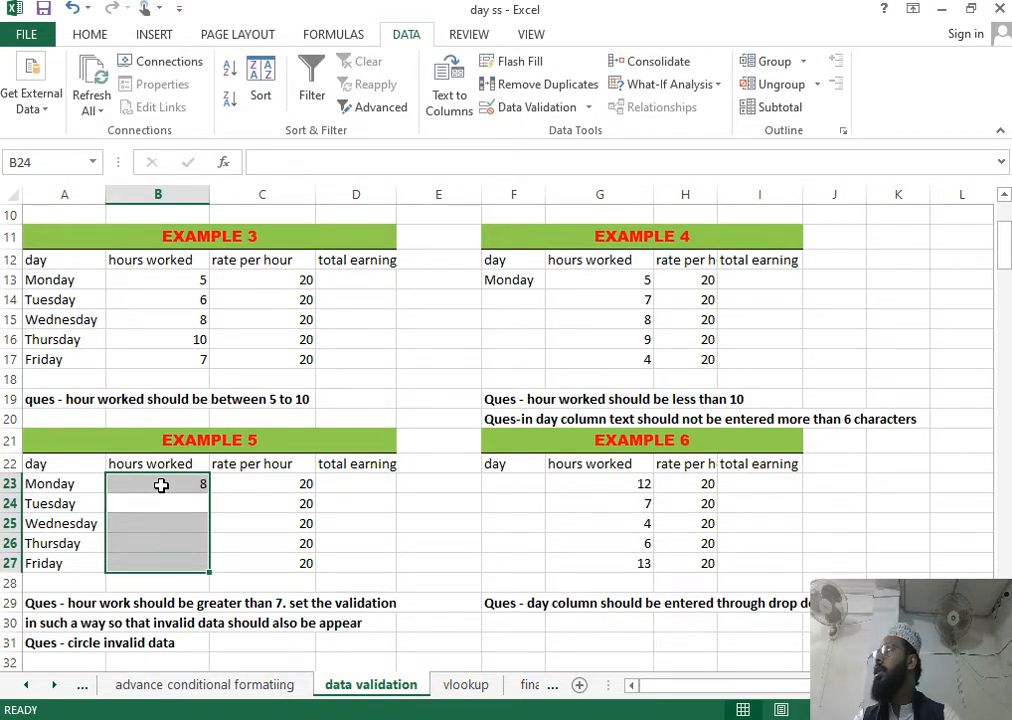
pyautogui.write('5')
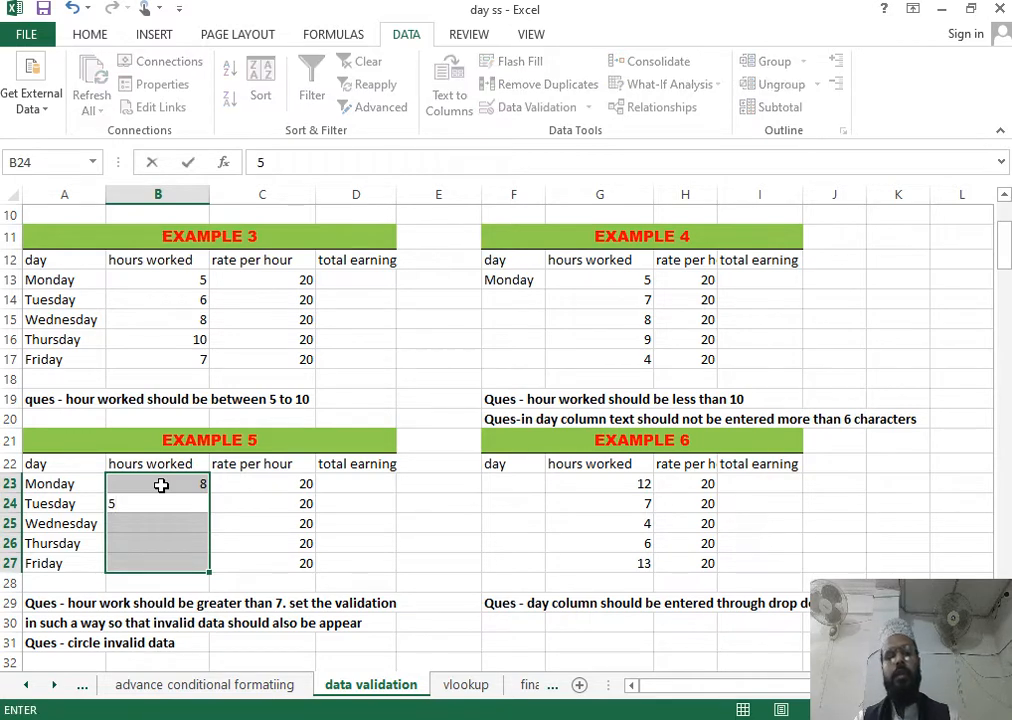
pyautogui.press('Return')
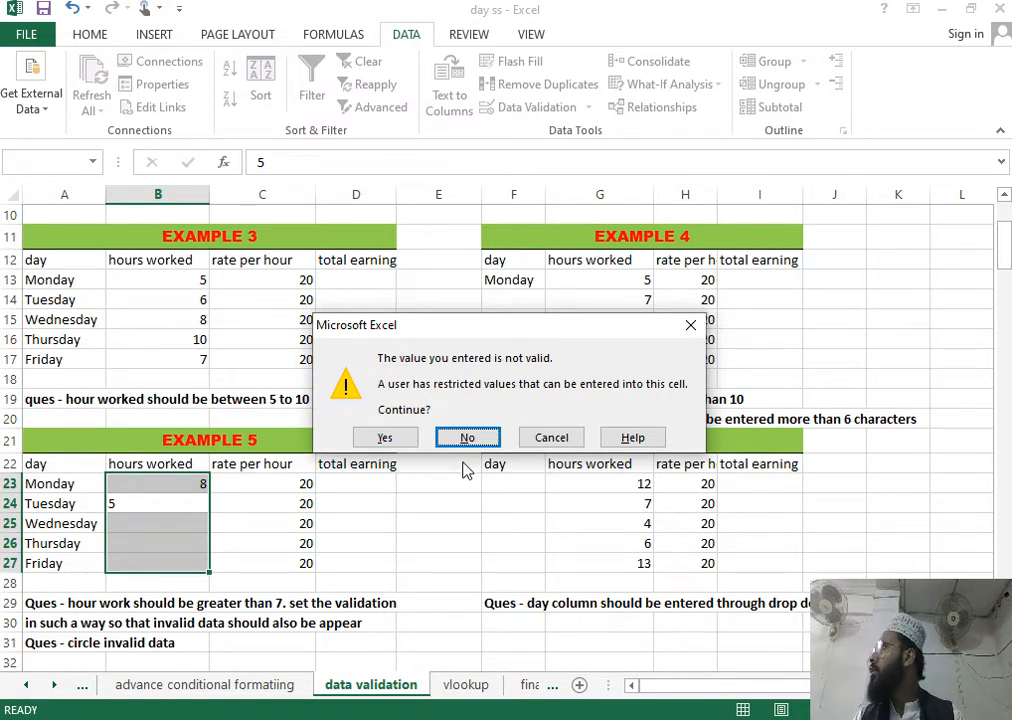
pyautogui.click(387, 437)
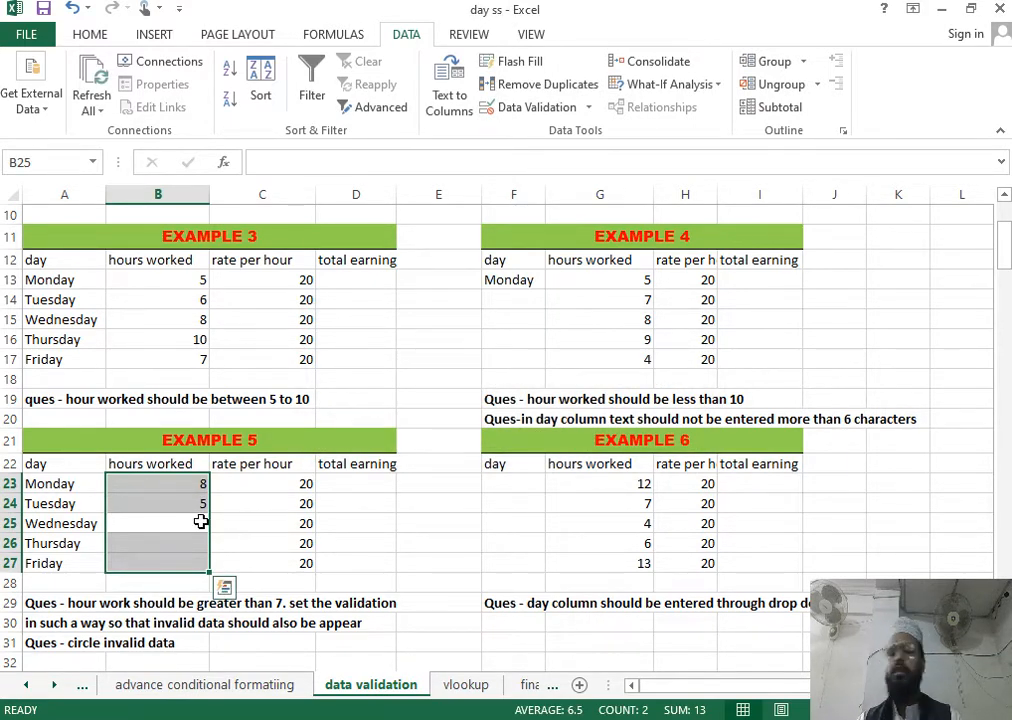
# Fill Example 5's hours worked for Wednesday to Friday with 9, 3 and 10, accepting the invalid 3
pyautogui.write('9')
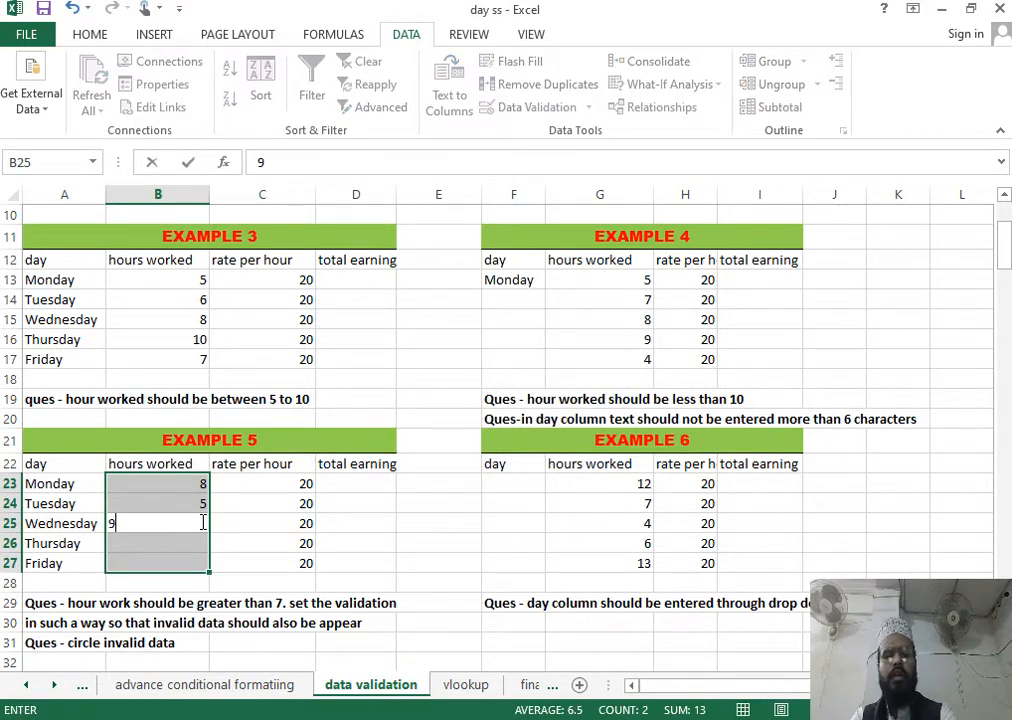
pyautogui.press('Return')
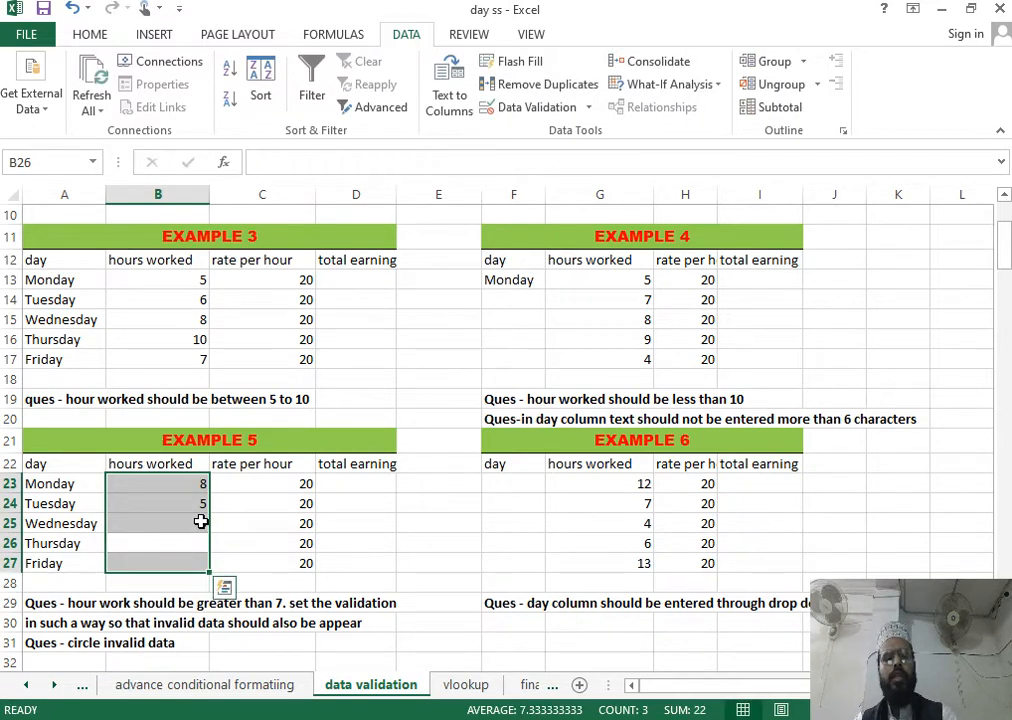
pyautogui.write('3')
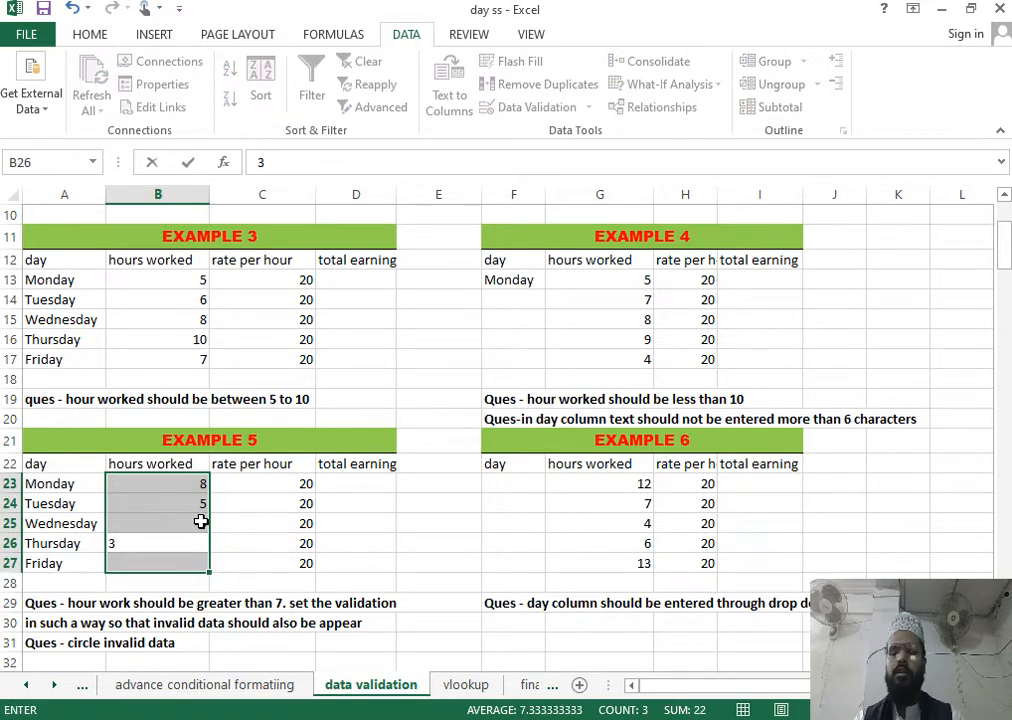
pyautogui.press('Return')
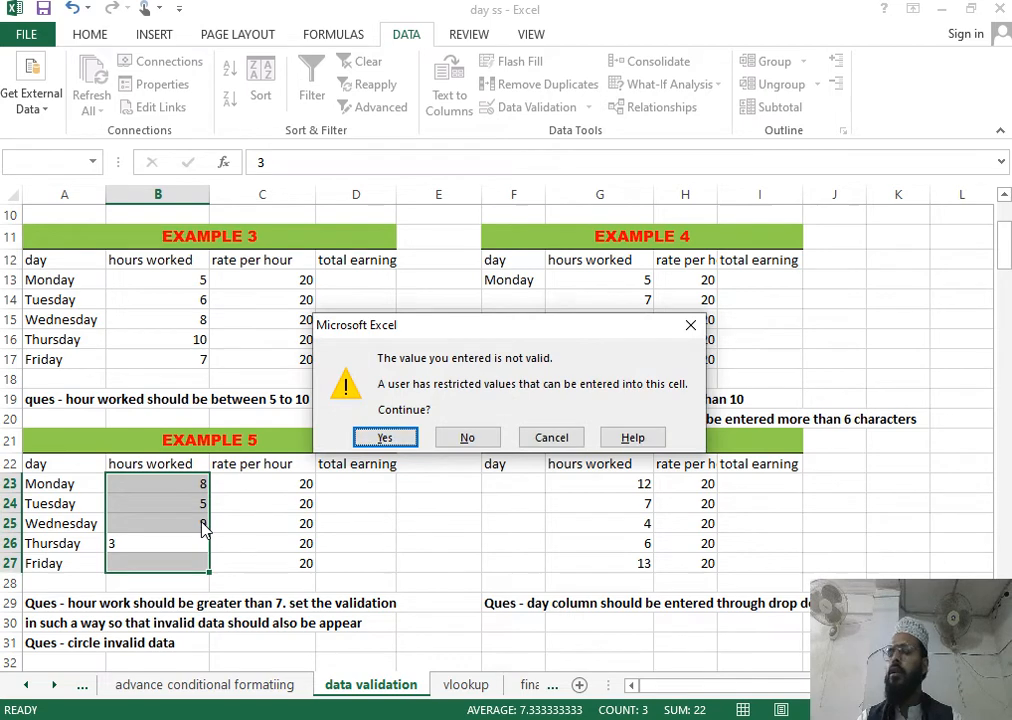
pyautogui.press('Return')
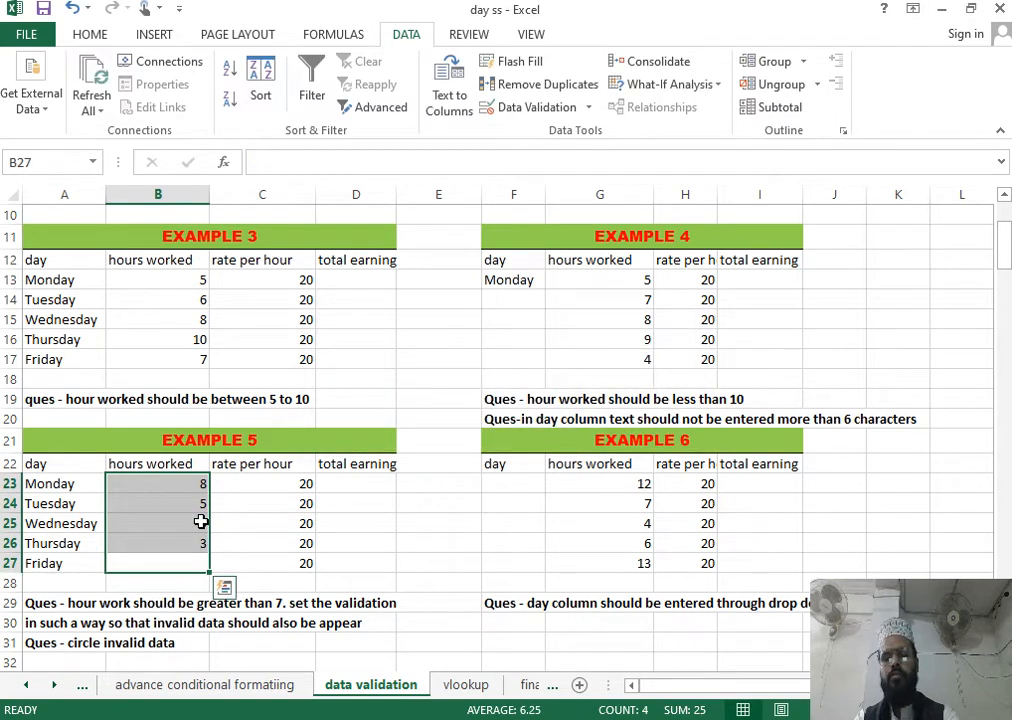
pyautogui.write('1')
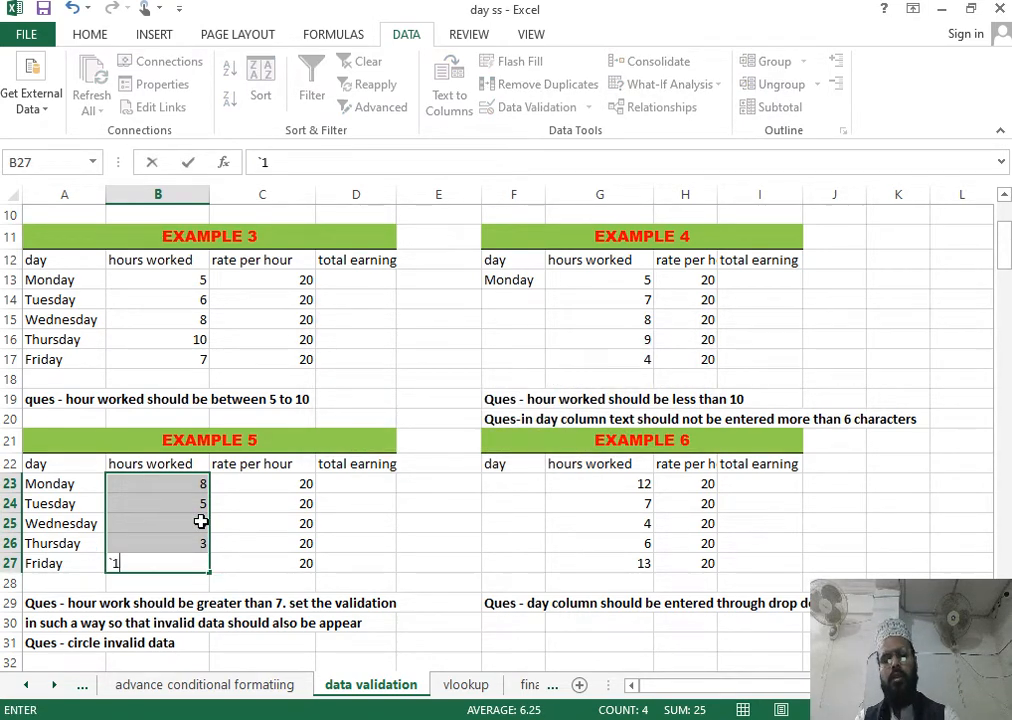
pyautogui.press('BackSpace')
pyautogui.write('10')
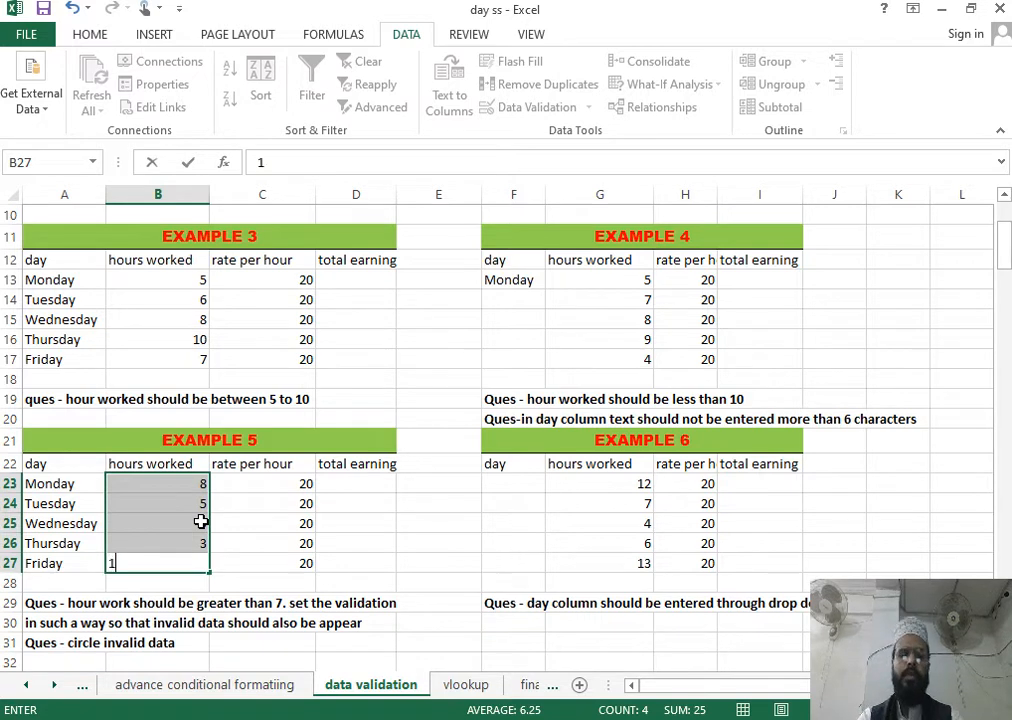
pyautogui.press('Return')
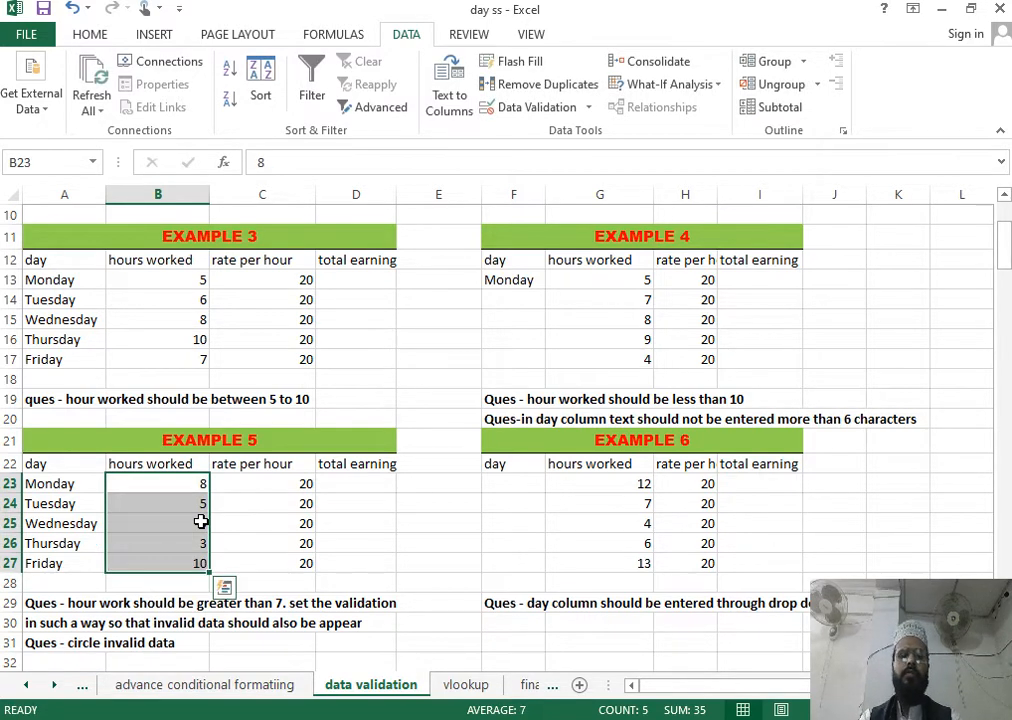
pyautogui.click(255, 545)
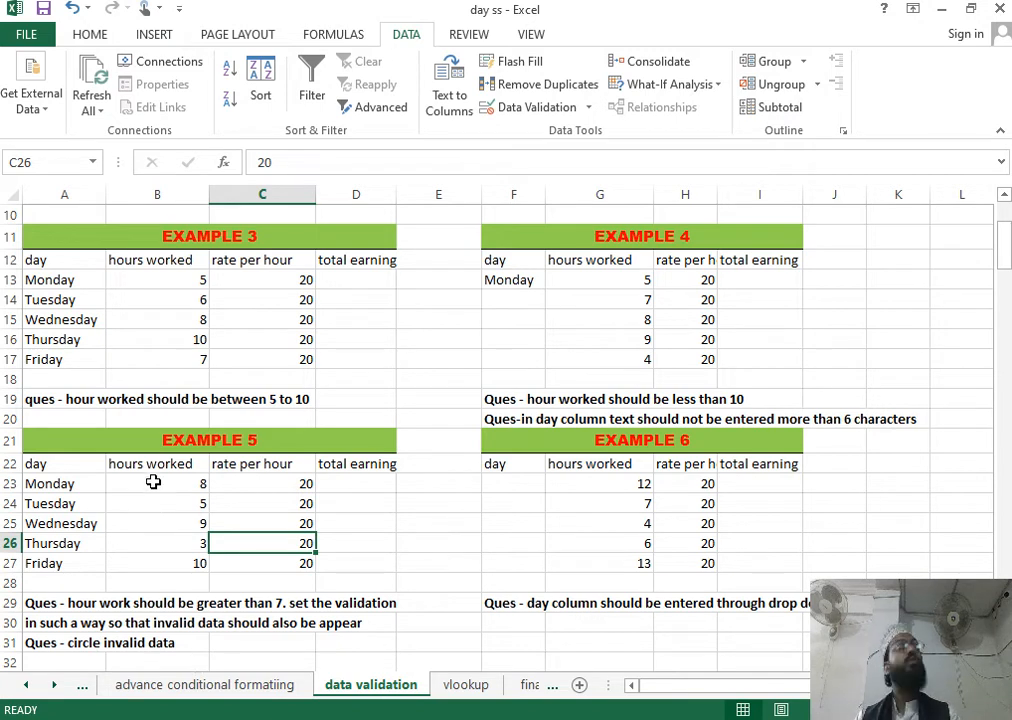
# Circle the invalid data in Example 5's hours worked column
pyautogui.moveTo(153, 483); pyautogui.dragTo(156, 556)
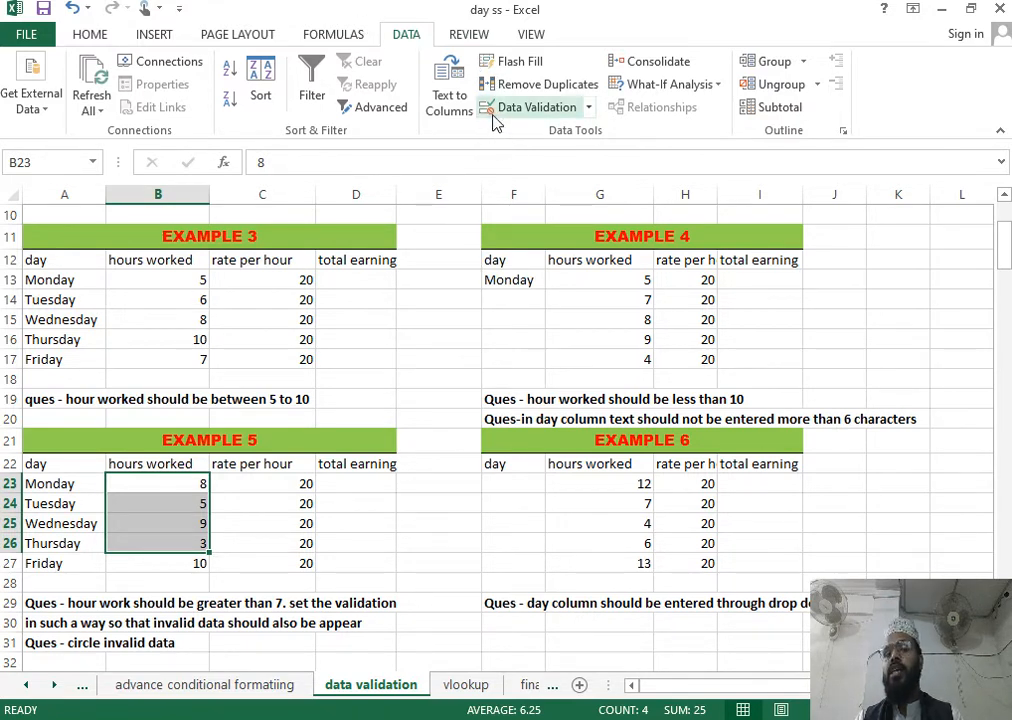
pyautogui.click(590, 108)
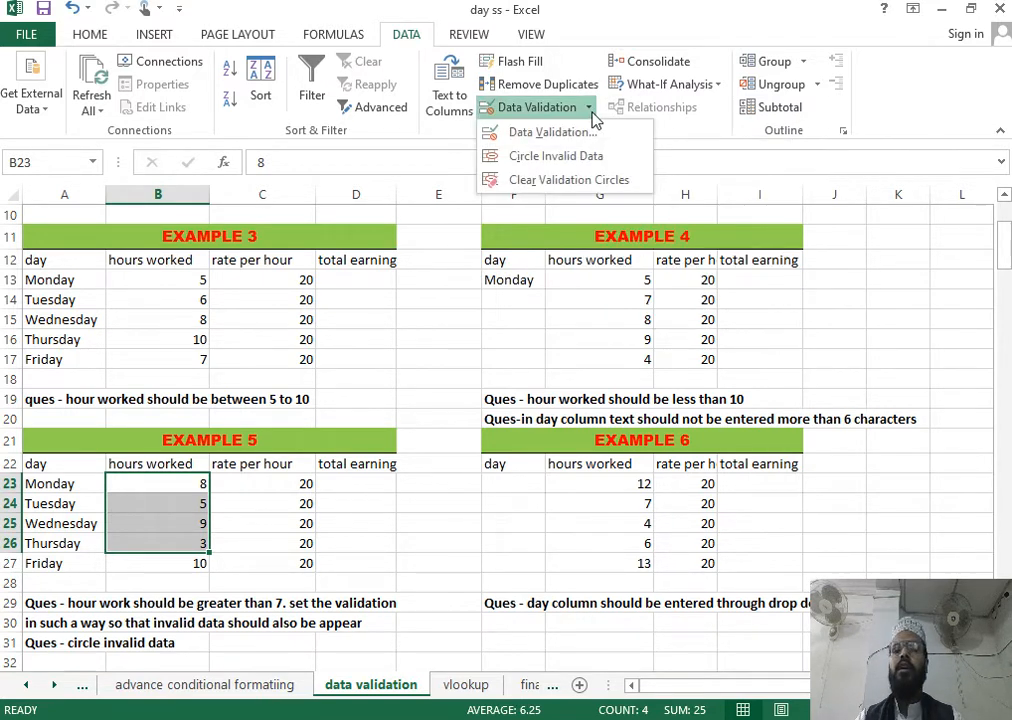
pyautogui.click(553, 156)
pyautogui.click(490, 521)
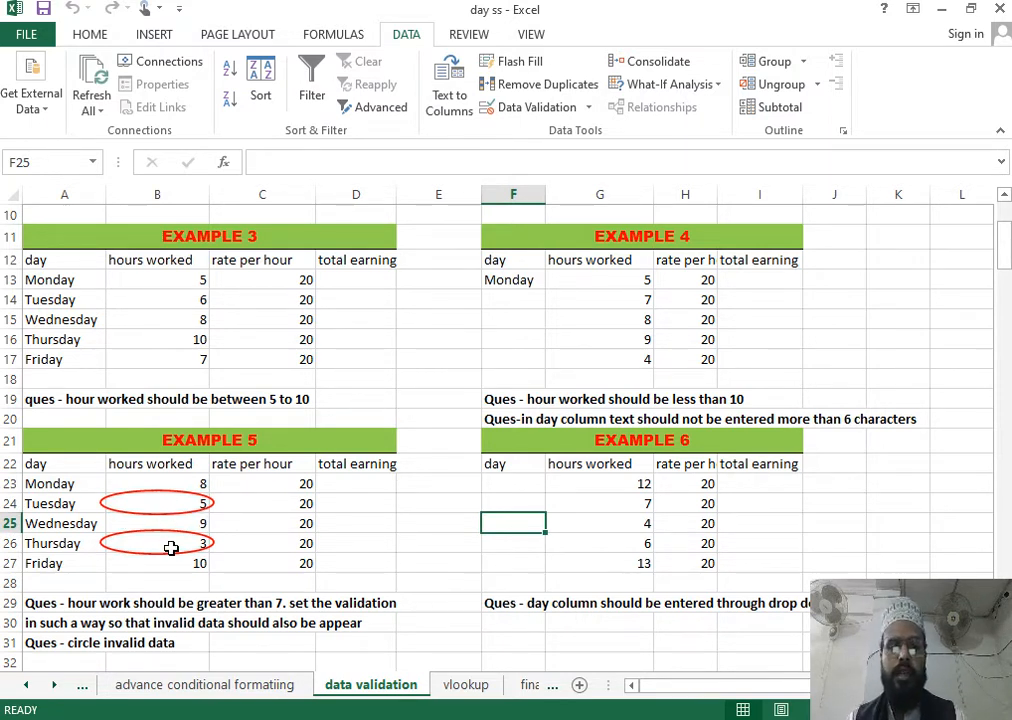
# Test arbitrary names as entries in Example 6's first day cell F23 and clear the cell
pyautogui.scroll(-2, 611, 590)
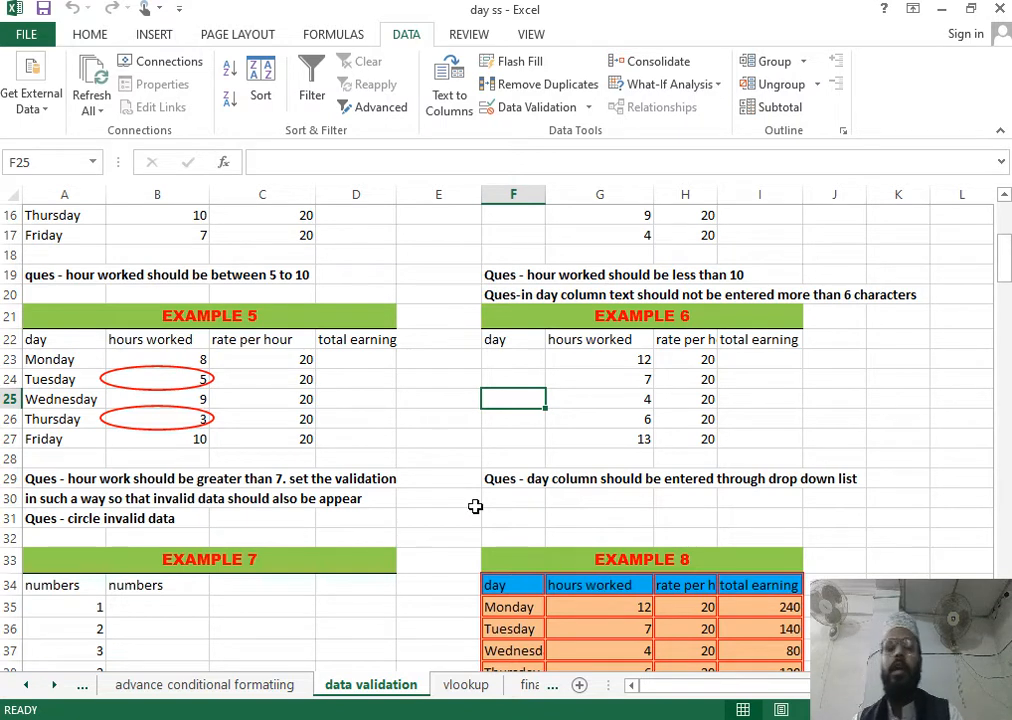
pyautogui.click(505, 357)
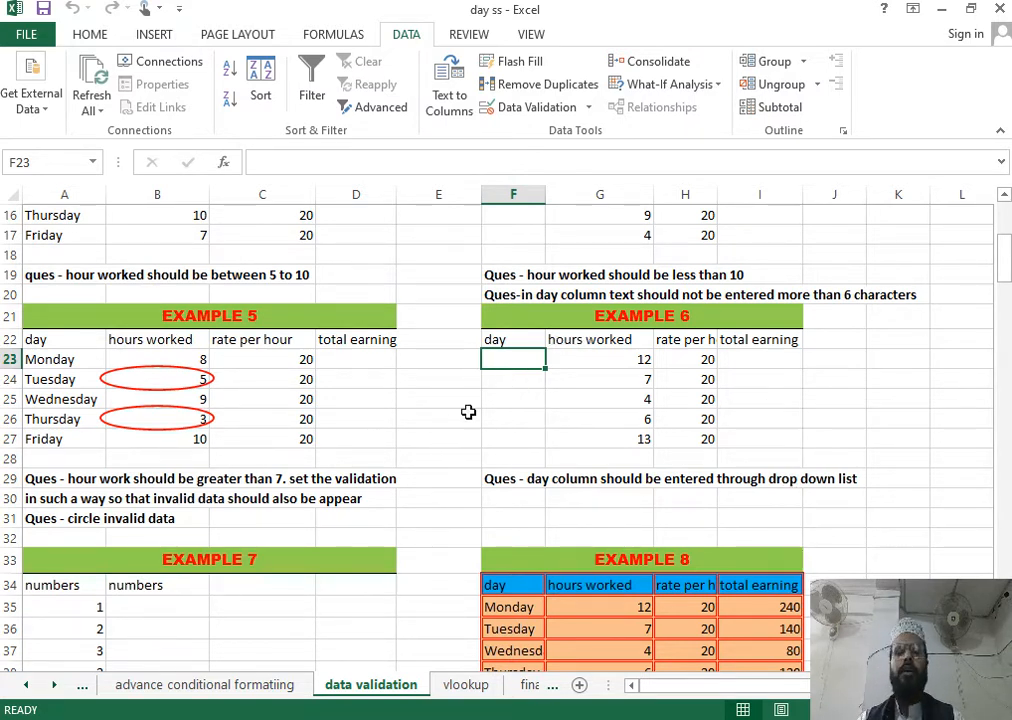
pyautogui.write('s')
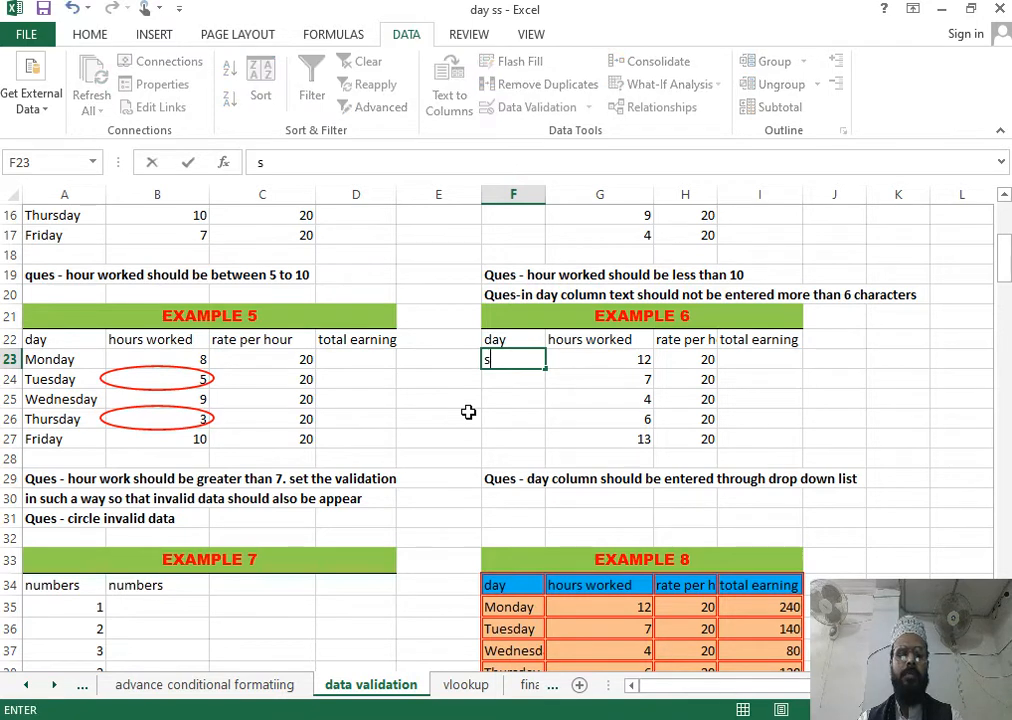
pyautogui.write('anny')
pyautogui.press('Return')
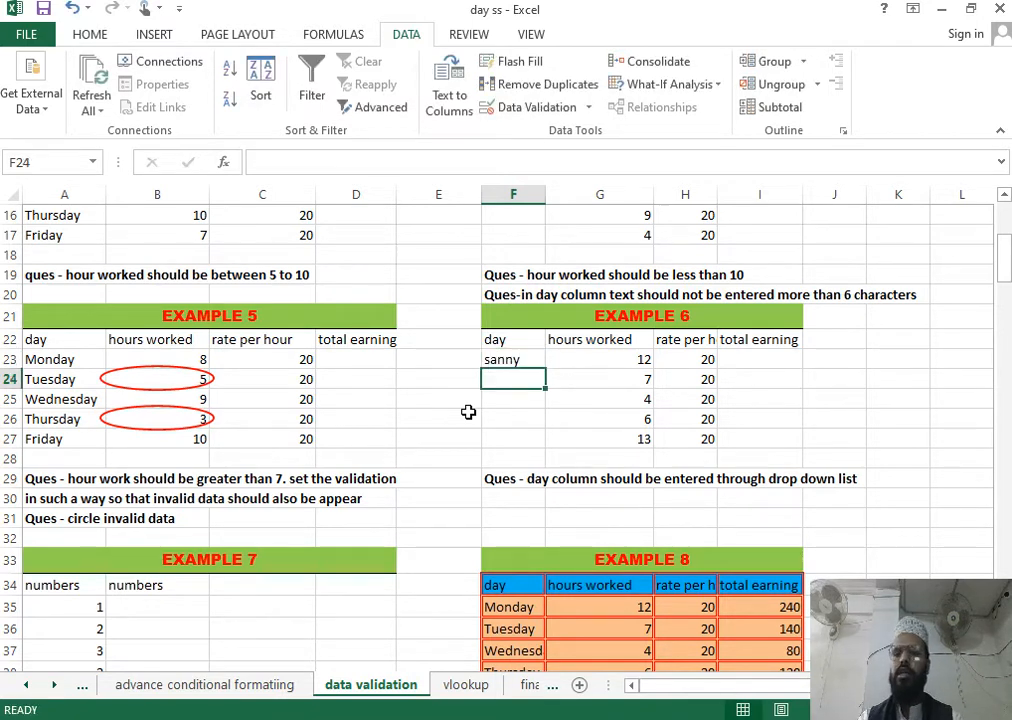
pyautogui.press('Up')
pyautogui.press('Down')
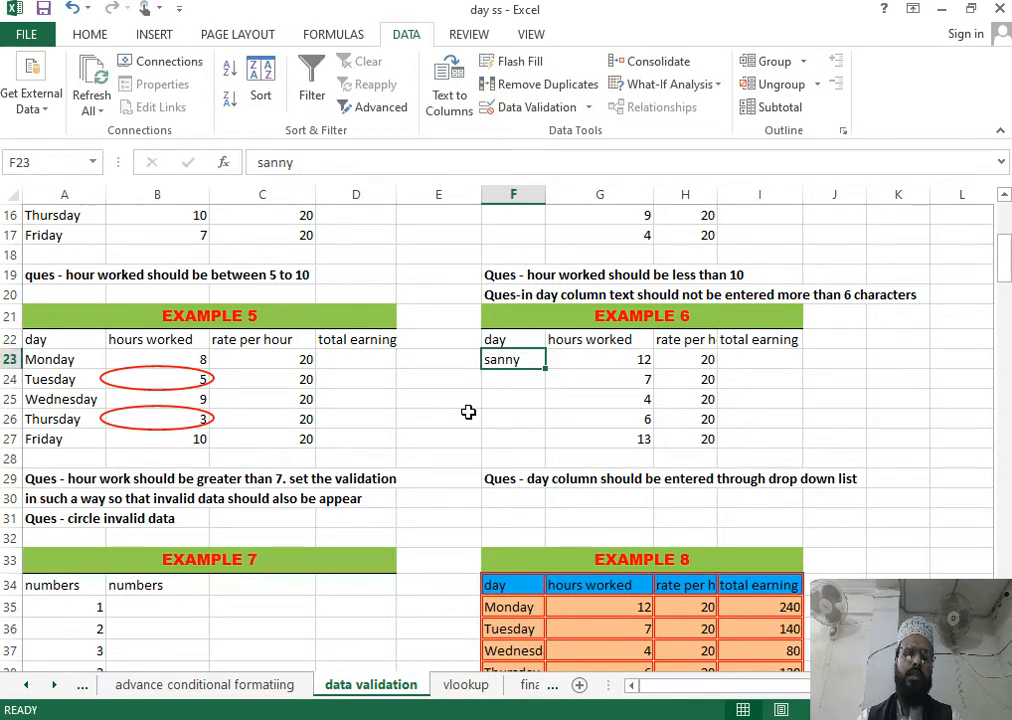
pyautogui.write('ssuhel')
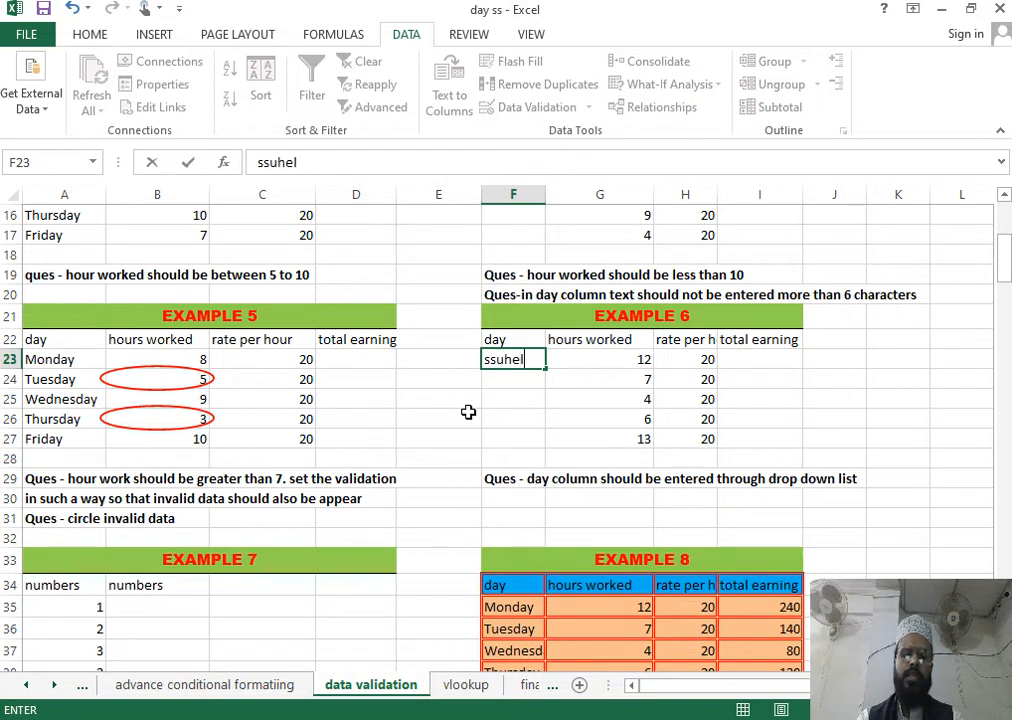
pyautogui.press('Return')
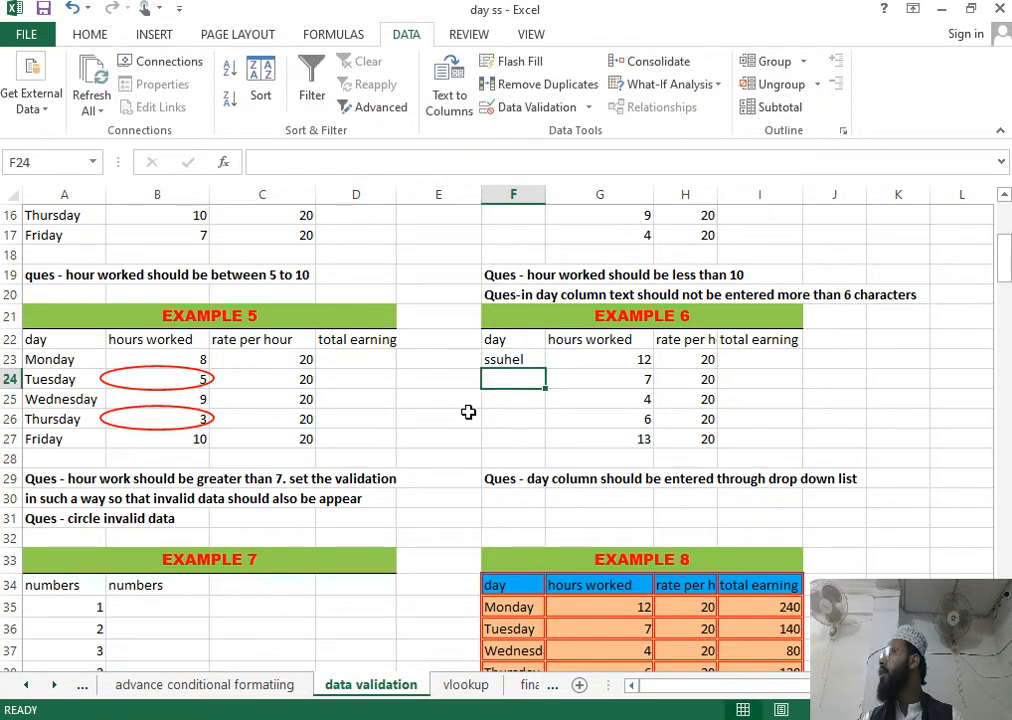
pyautogui.press('Up')
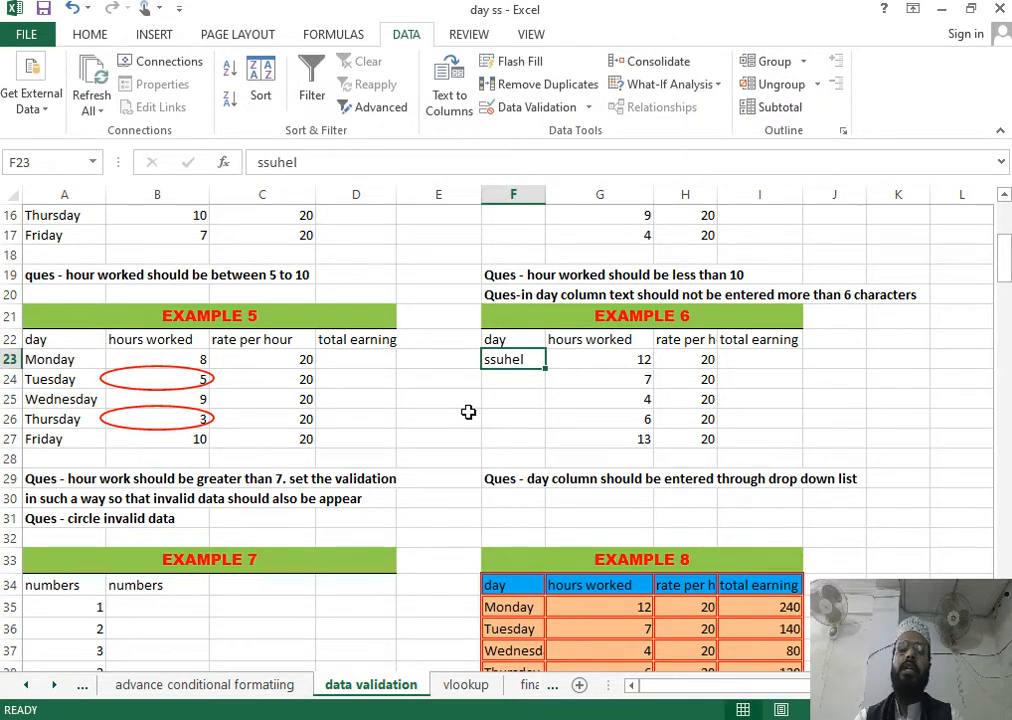
pyautogui.press('Delete')
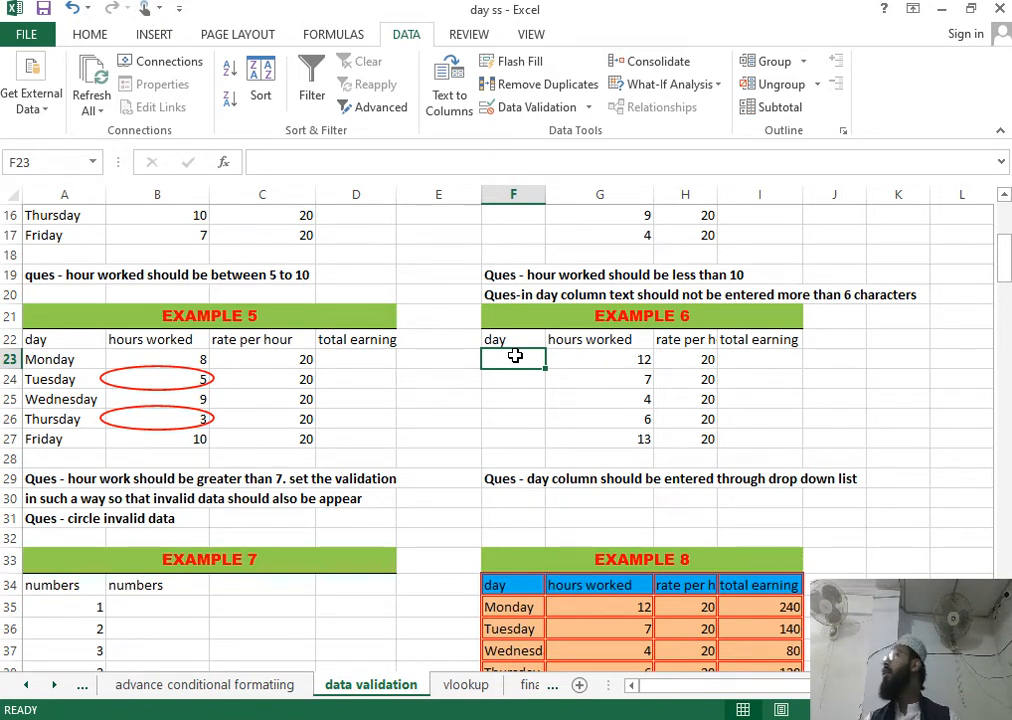
# Apply list validation with an in-cell dropdown to Example 6's day cells F23:F27, using the days in A23:A27 as the source
pyautogui.click(504, 424)
pyautogui.moveTo(505, 357); pyautogui.dragTo(522, 440)
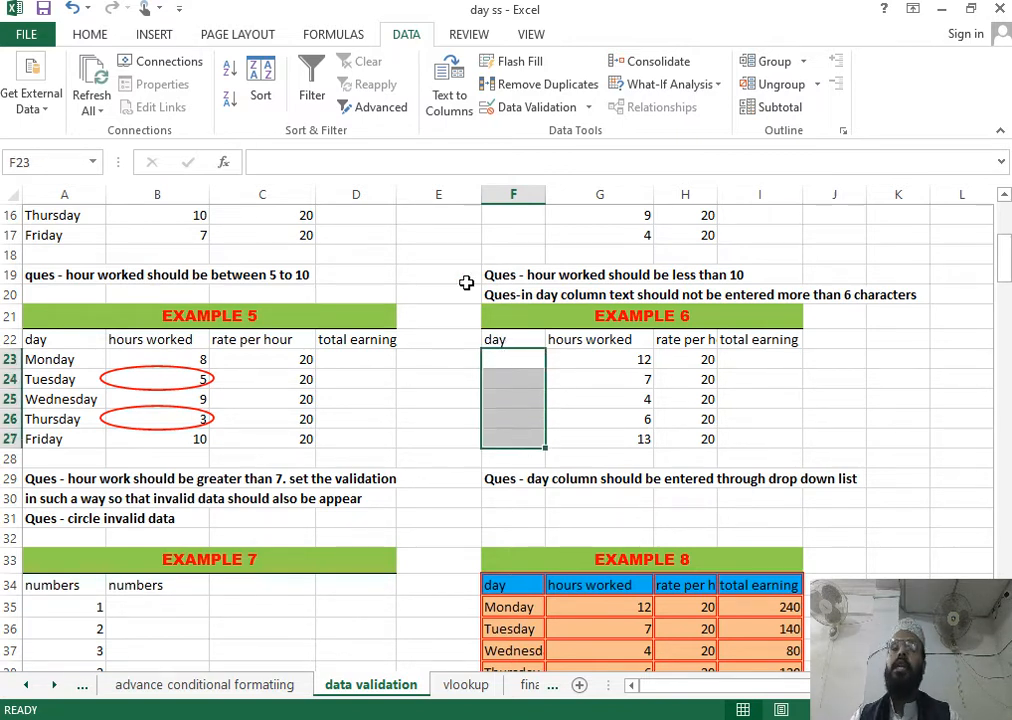
pyautogui.click(526, 106)
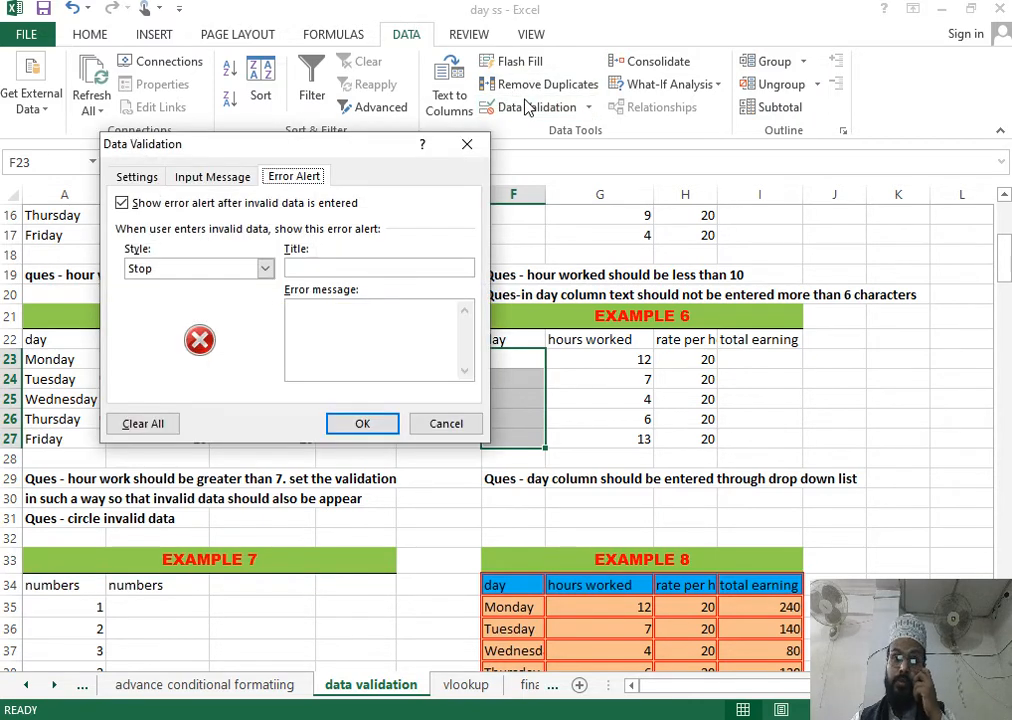
pyautogui.click(132, 178)
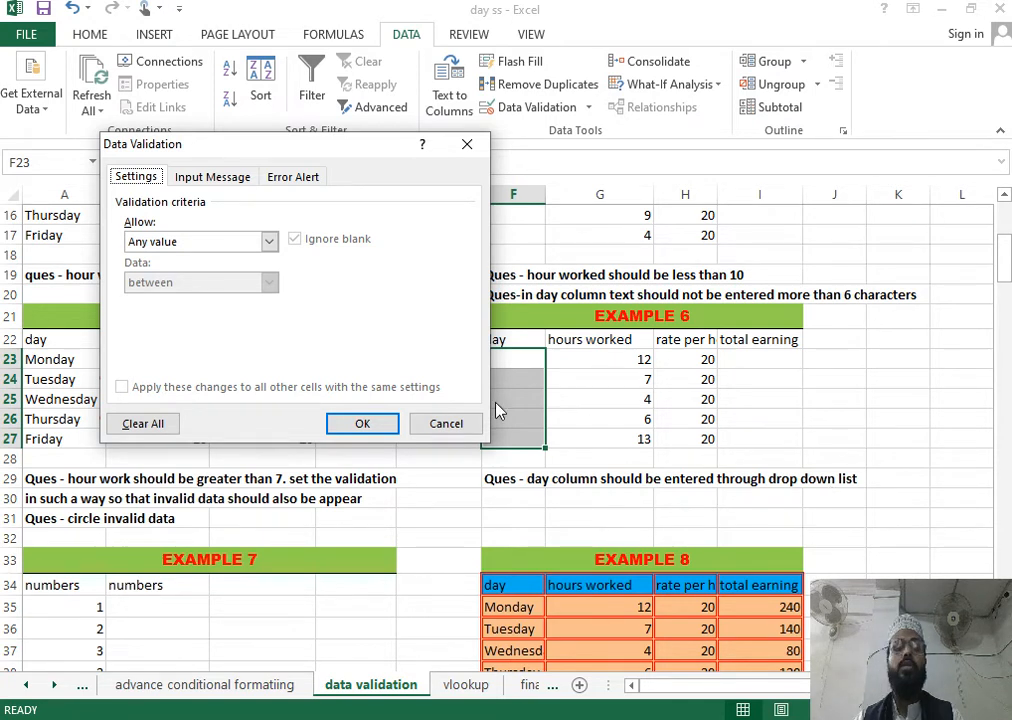
pyautogui.click(167, 244)
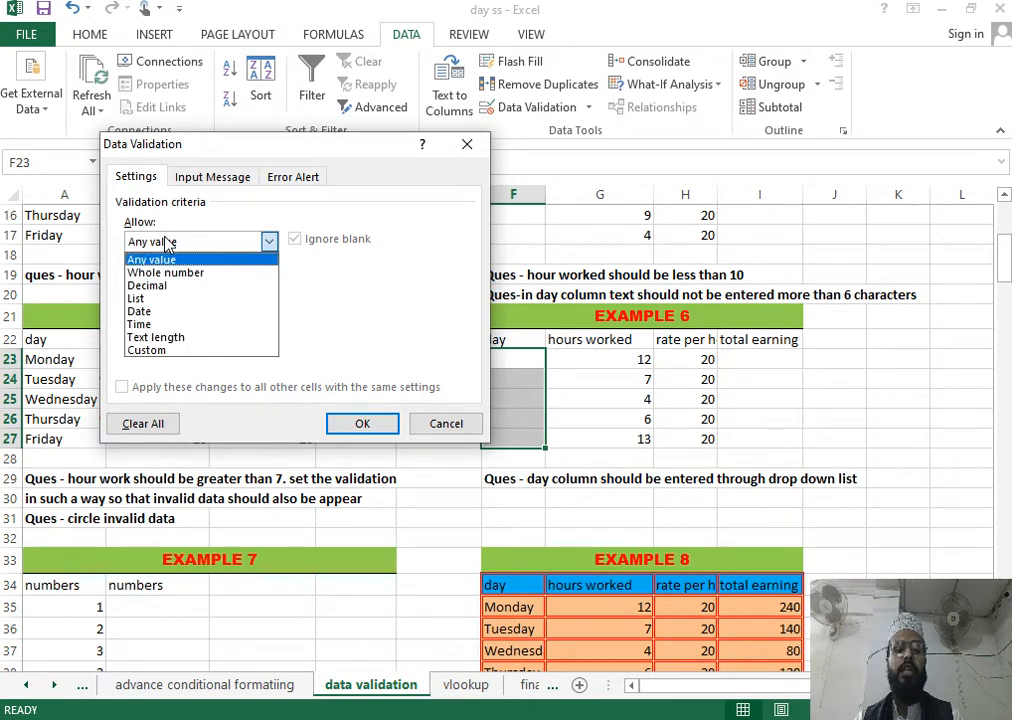
pyautogui.click(174, 298)
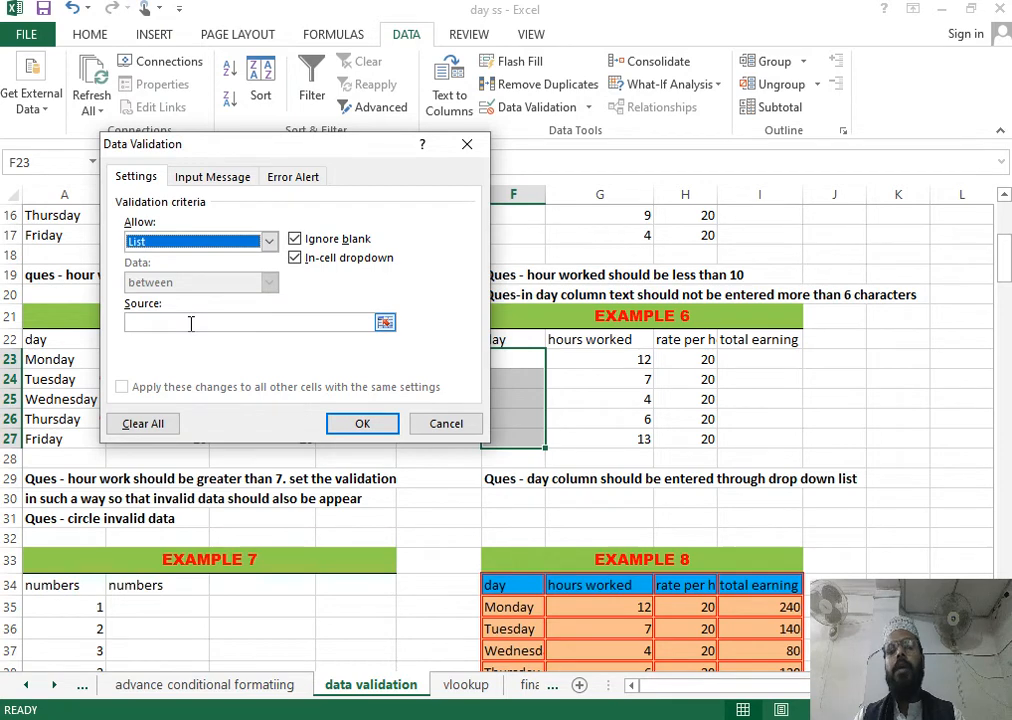
pyautogui.click(190, 323)
pyautogui.moveTo(231, 139); pyautogui.dragTo(194, 47)
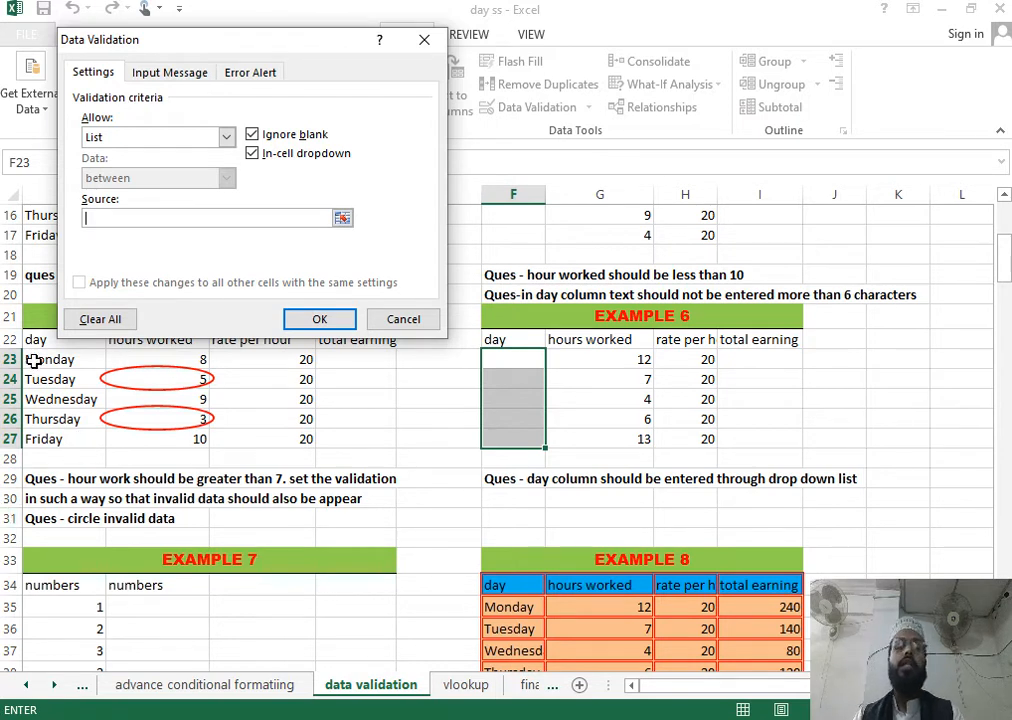
pyautogui.moveTo(68, 357); pyautogui.dragTo(68, 435)
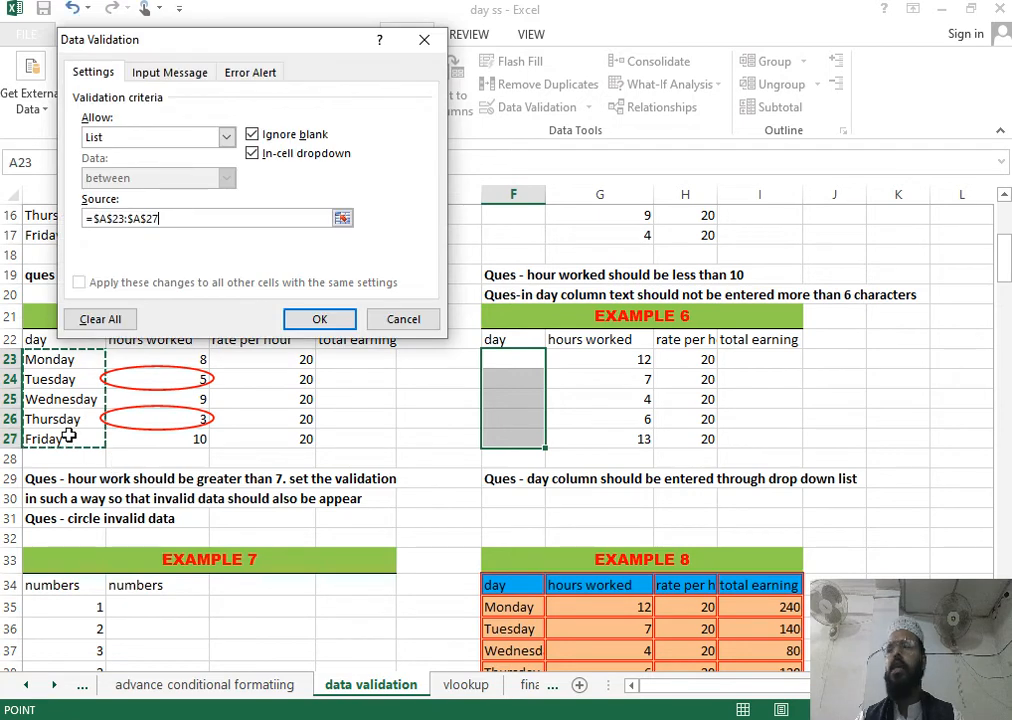
pyautogui.click(350, 319)
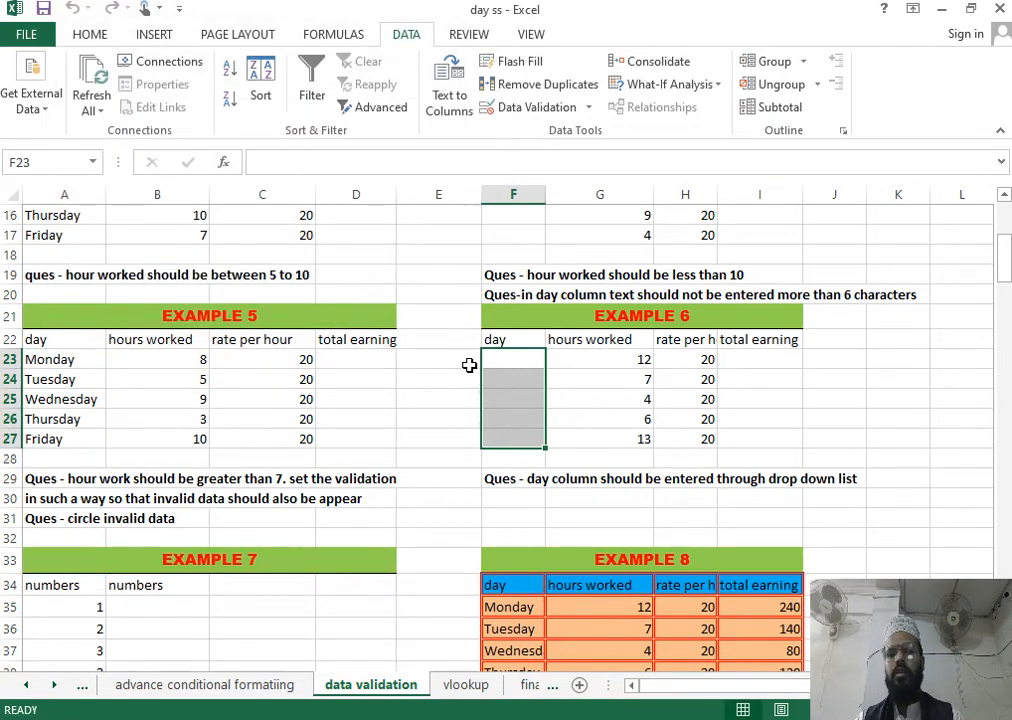
# Show the drop-down choices of Example 6's first day cell F23 without picking one
pyautogui.click(523, 358)
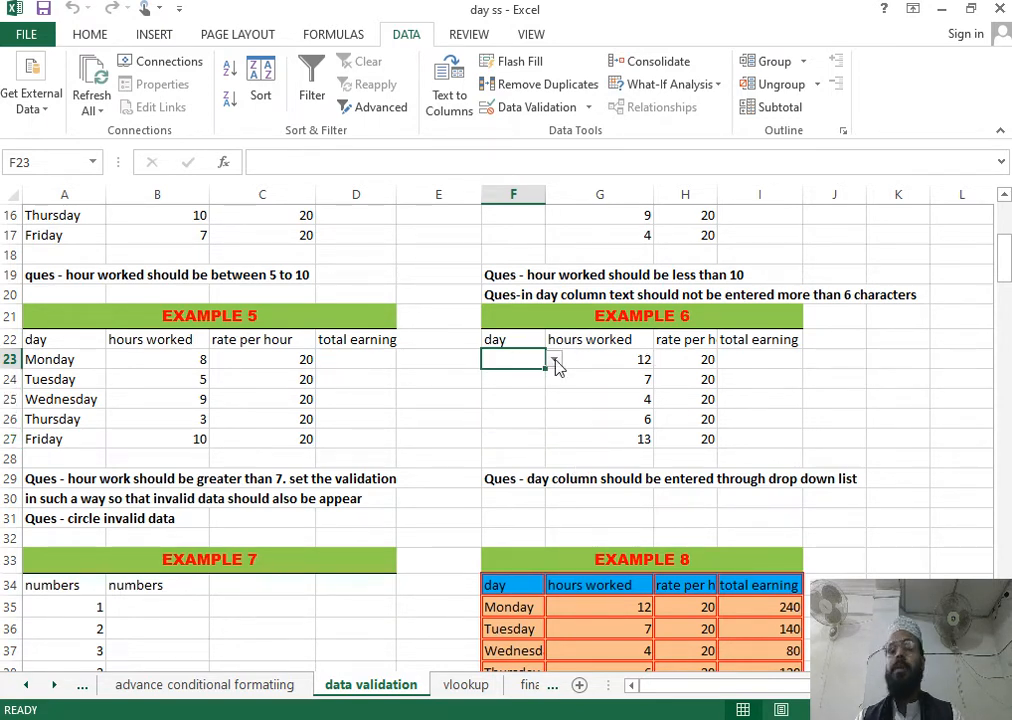
pyautogui.click(555, 360)
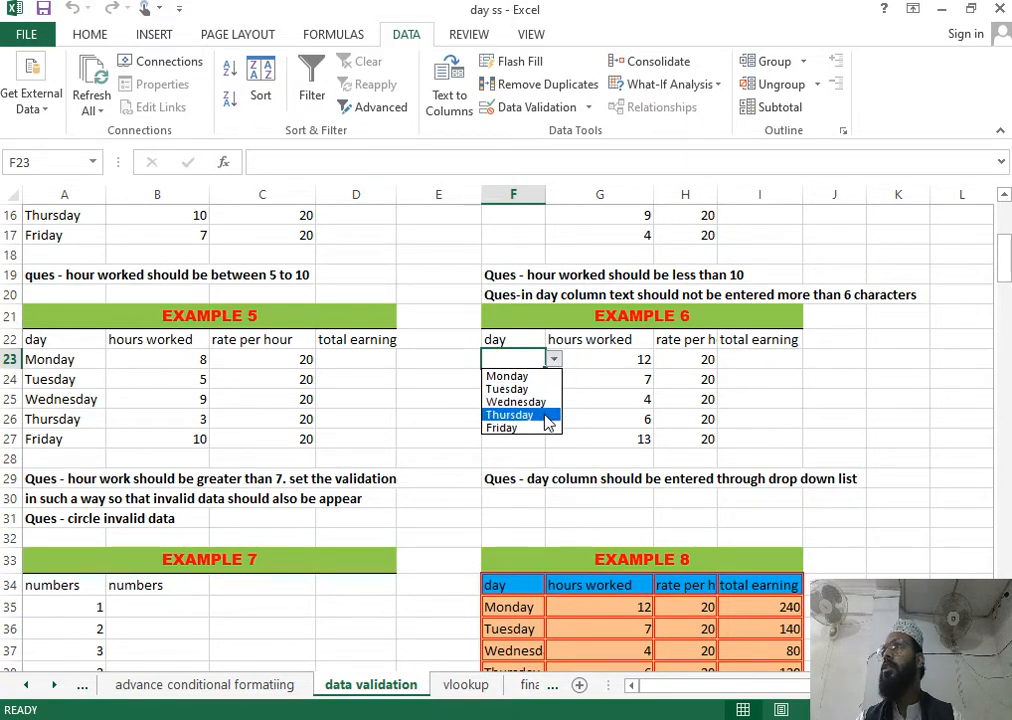
pyautogui.click(617, 375)
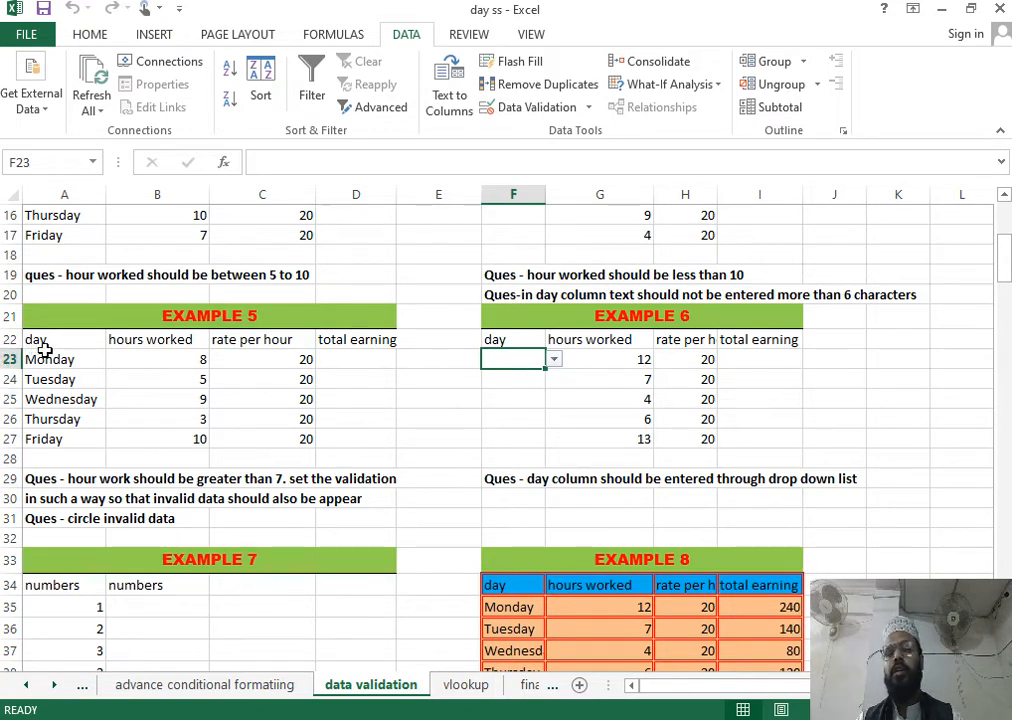
# Enter Monday and Wednesday in Example 6's day cells F23 and F24
pyautogui.write('Monday')
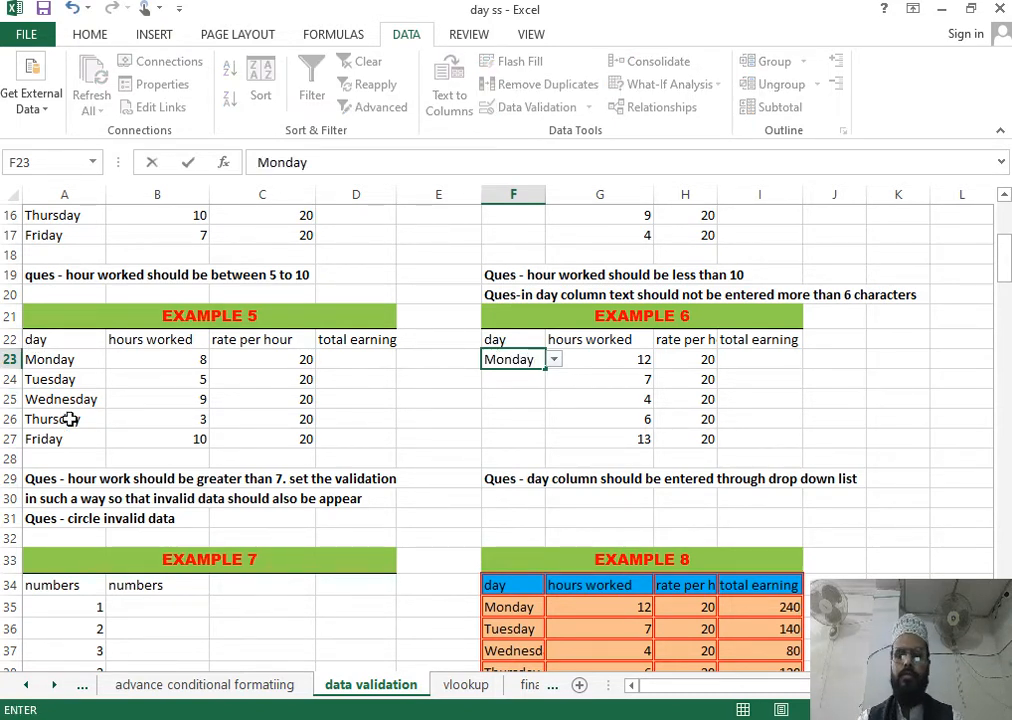
pyautogui.press('Return')
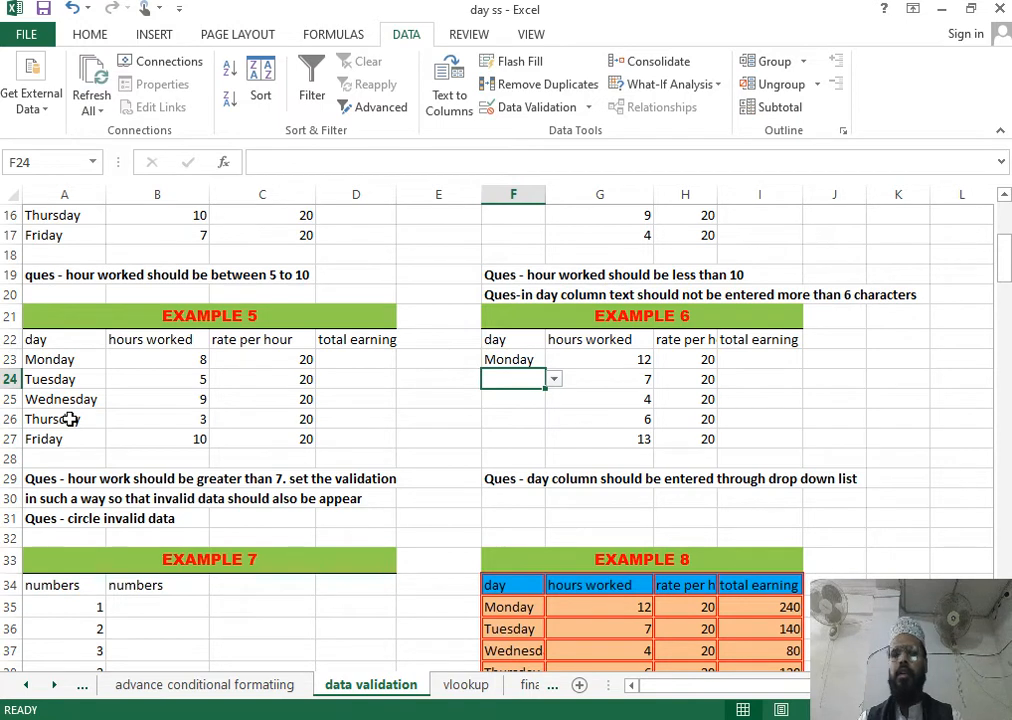
pyautogui.write('wed')
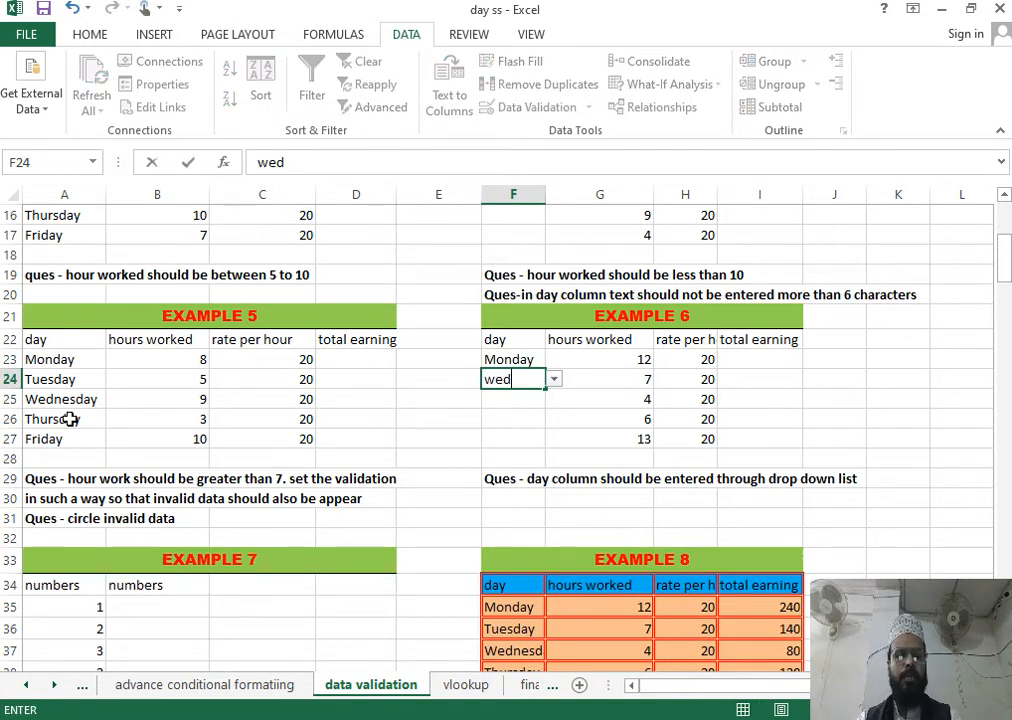
pyautogui.write('nesday')
pyautogui.press('Return')
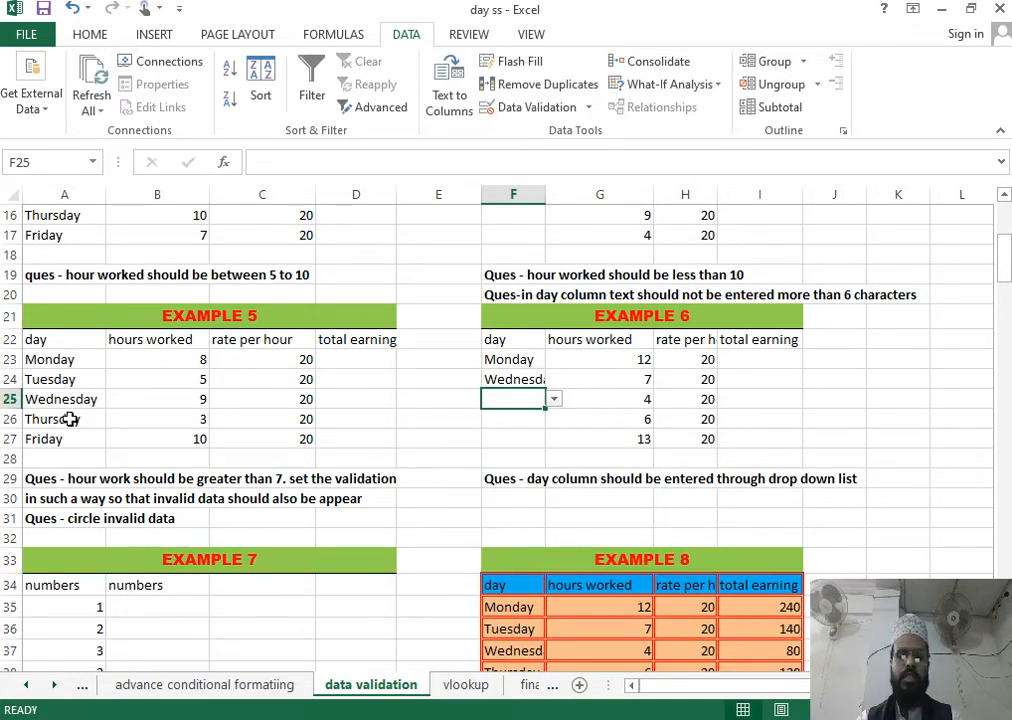
# Try the unlisted day Sunday as an entry in Example 6's day cell F25 and cancel it
pyautogui.write('sunday')
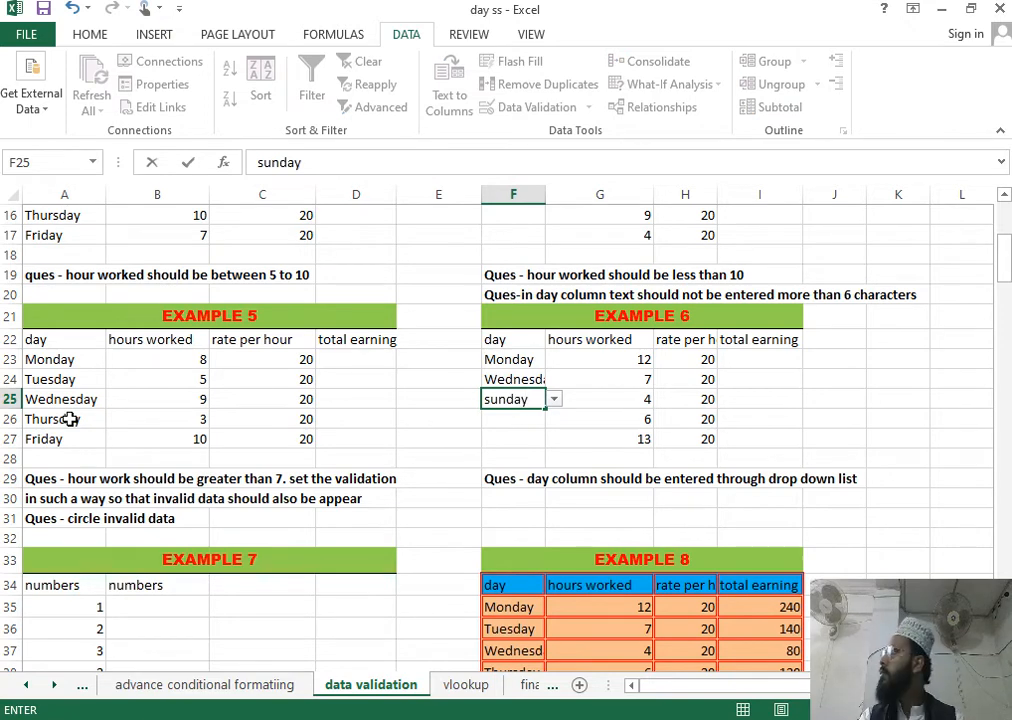
pyautogui.press('Return')
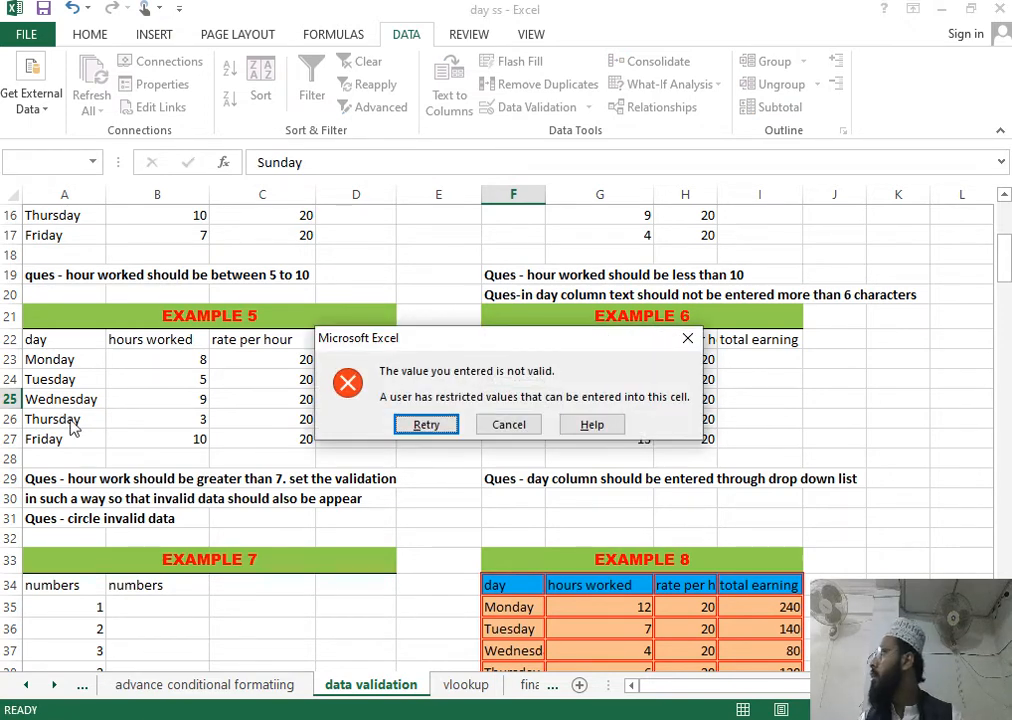
pyautogui.press('Tab')
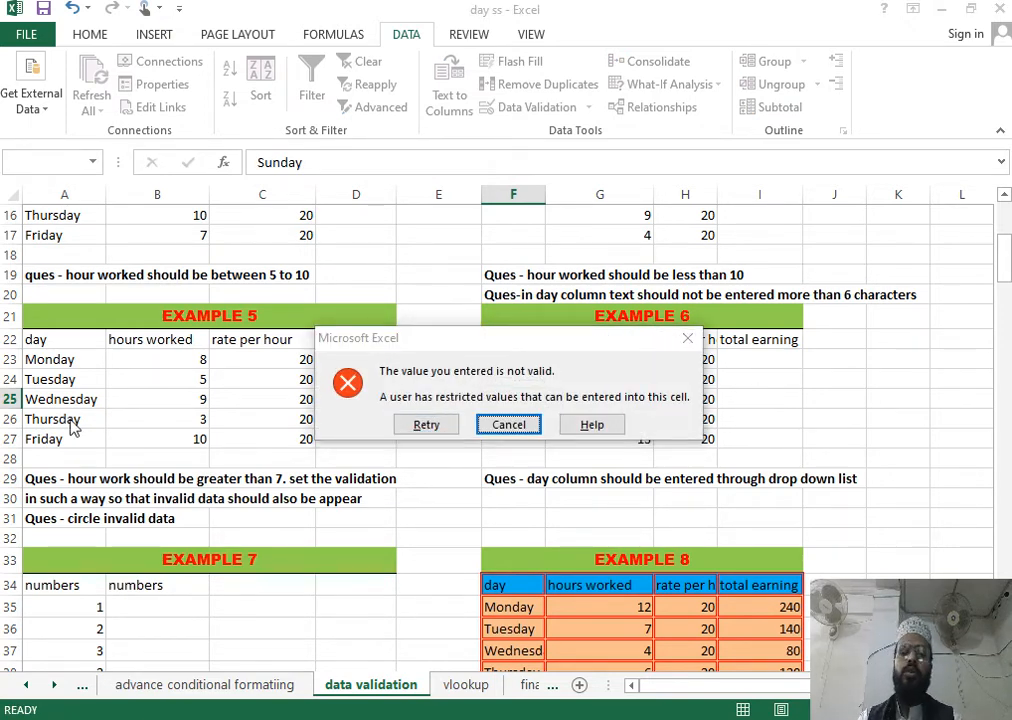
pyautogui.press('Return')
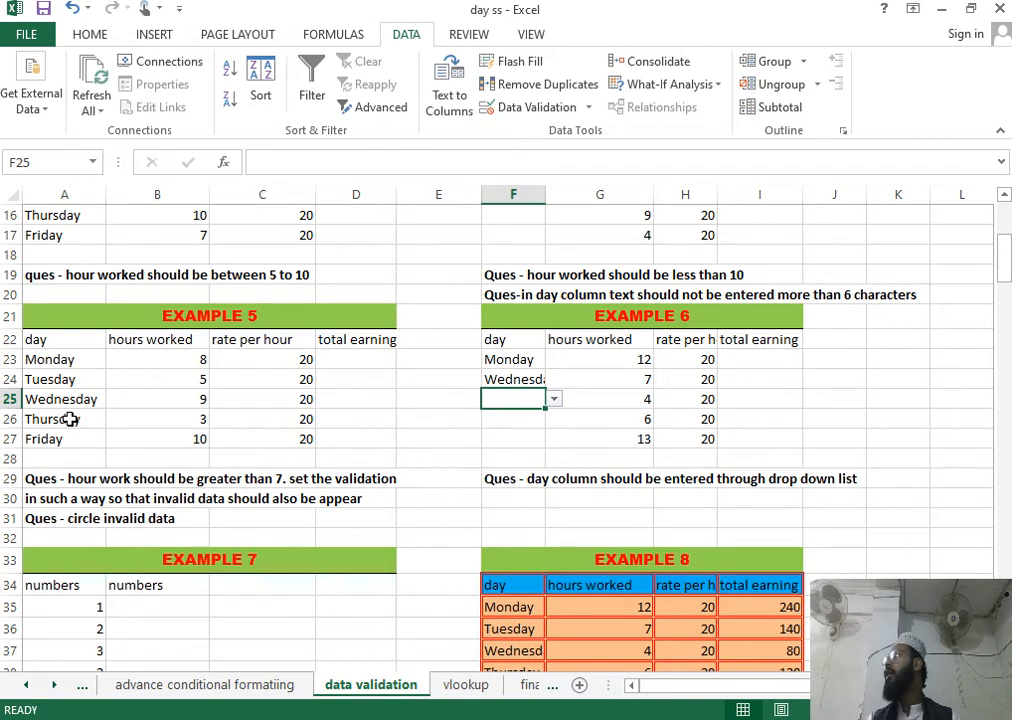
# Start a data validation rule with Custom criteria for Example 7's empty numbers cells B35:B40
pyautogui.scroll(-1, 300, 326)
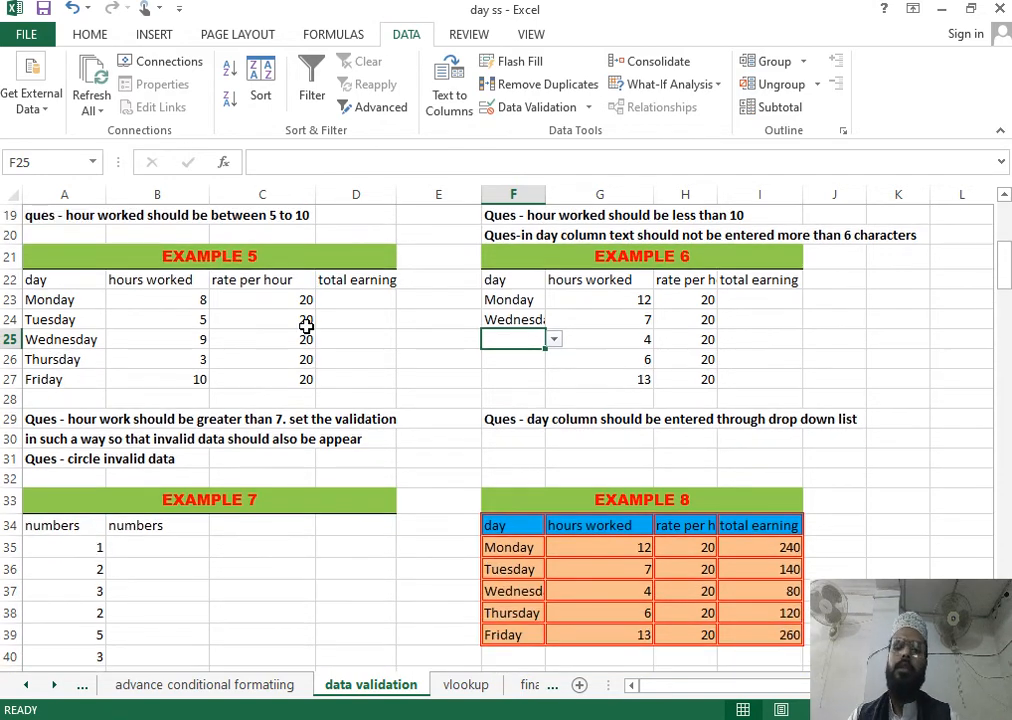
pyautogui.scroll(-2, 306, 326)
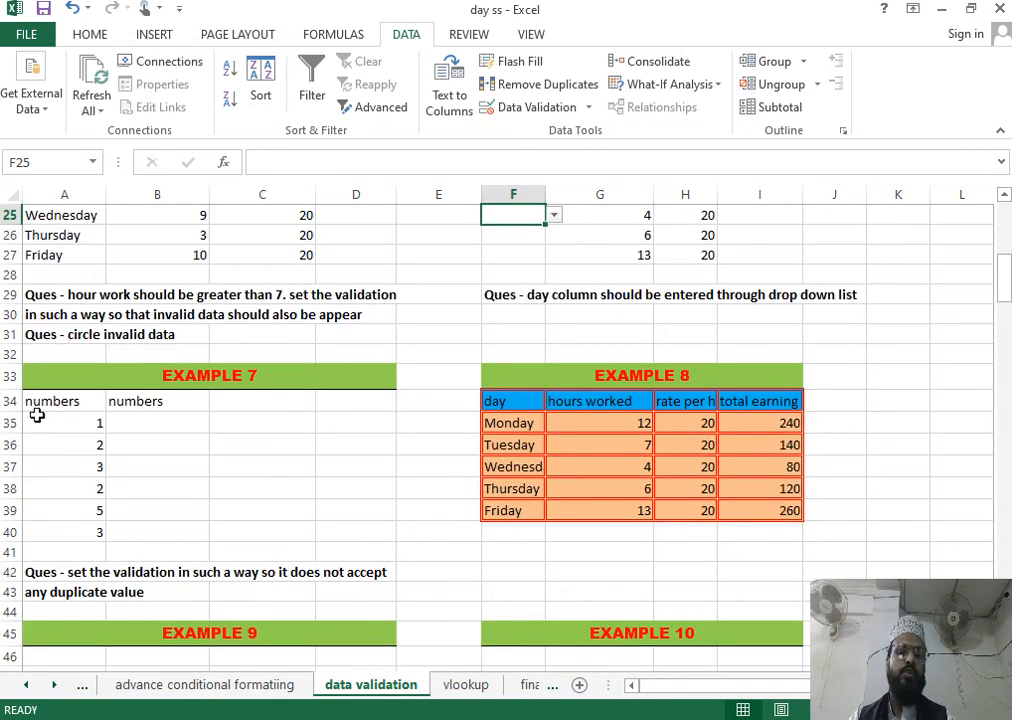
pyautogui.scroll(-1, 180, 389)
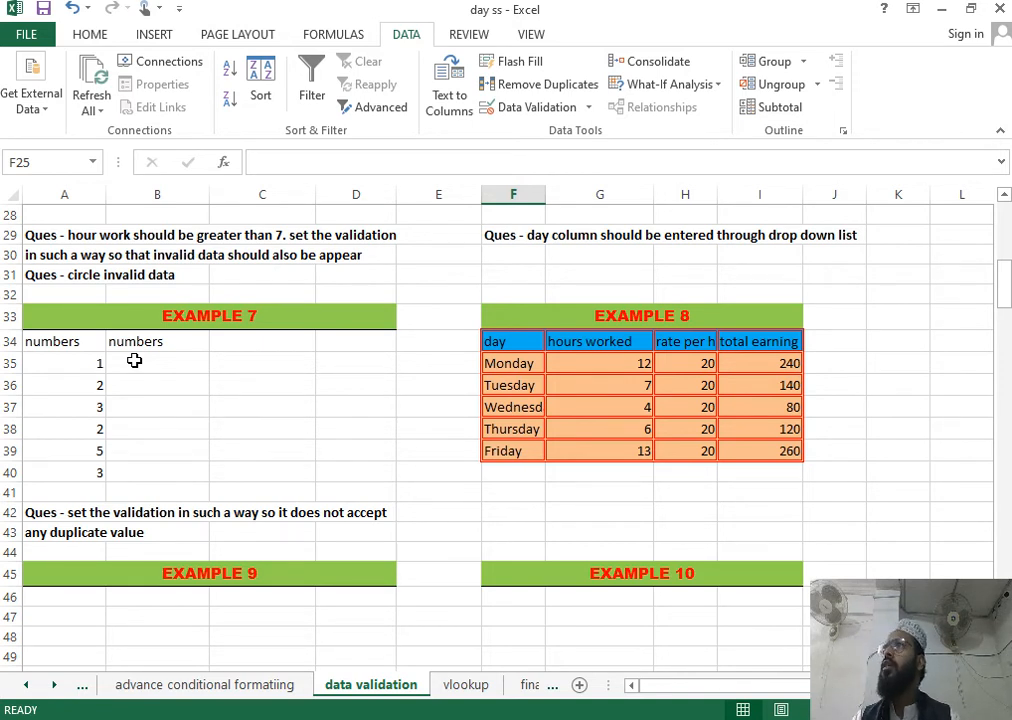
pyautogui.click(178, 362)
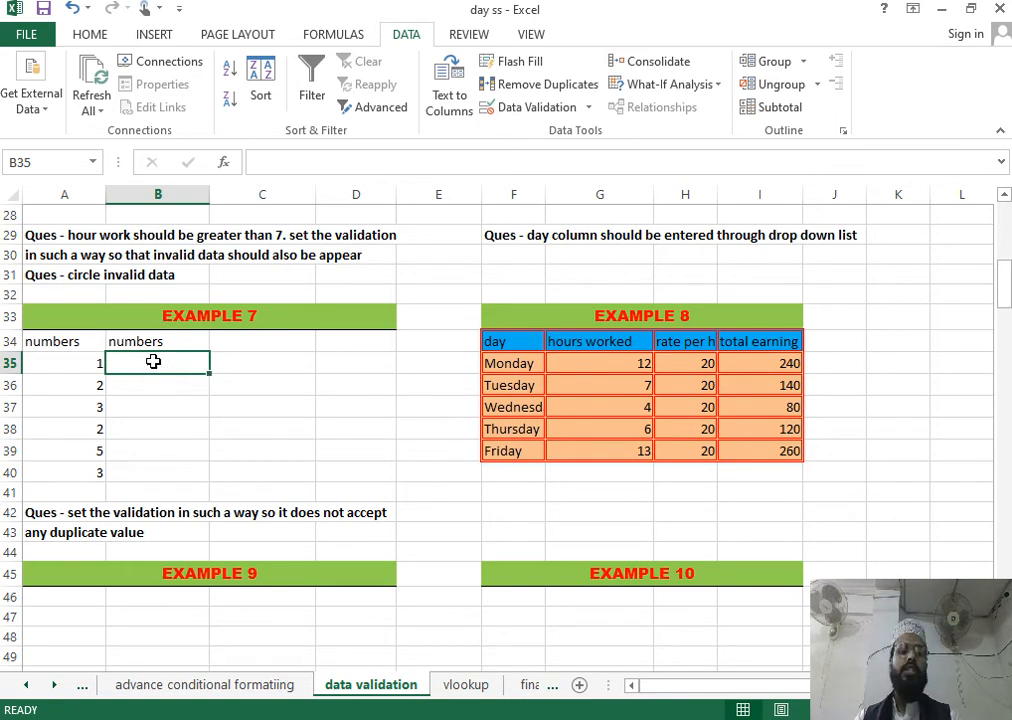
pyautogui.moveTo(153, 361); pyautogui.dragTo(154, 474)
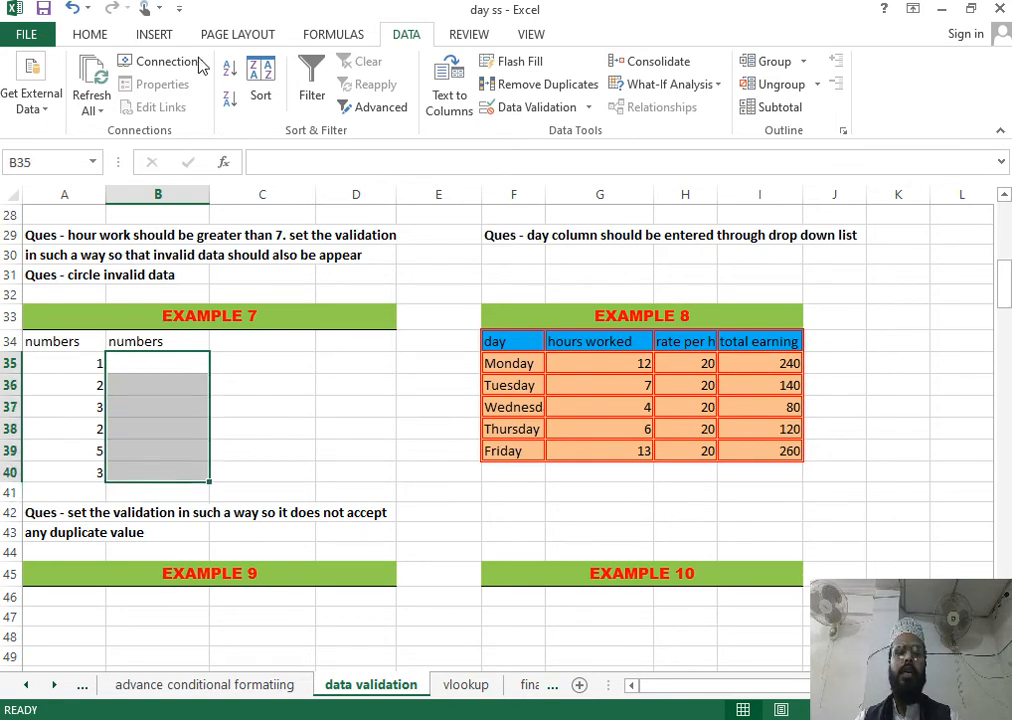
pyautogui.click(532, 109)
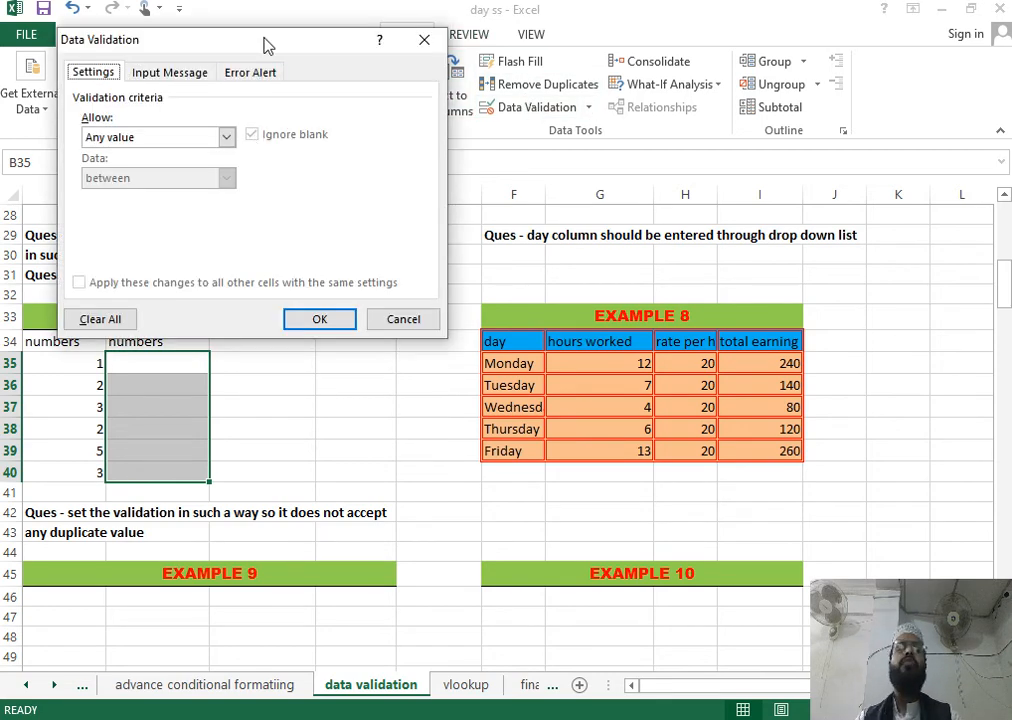
pyautogui.moveTo(267, 46); pyautogui.dragTo(722, 31)
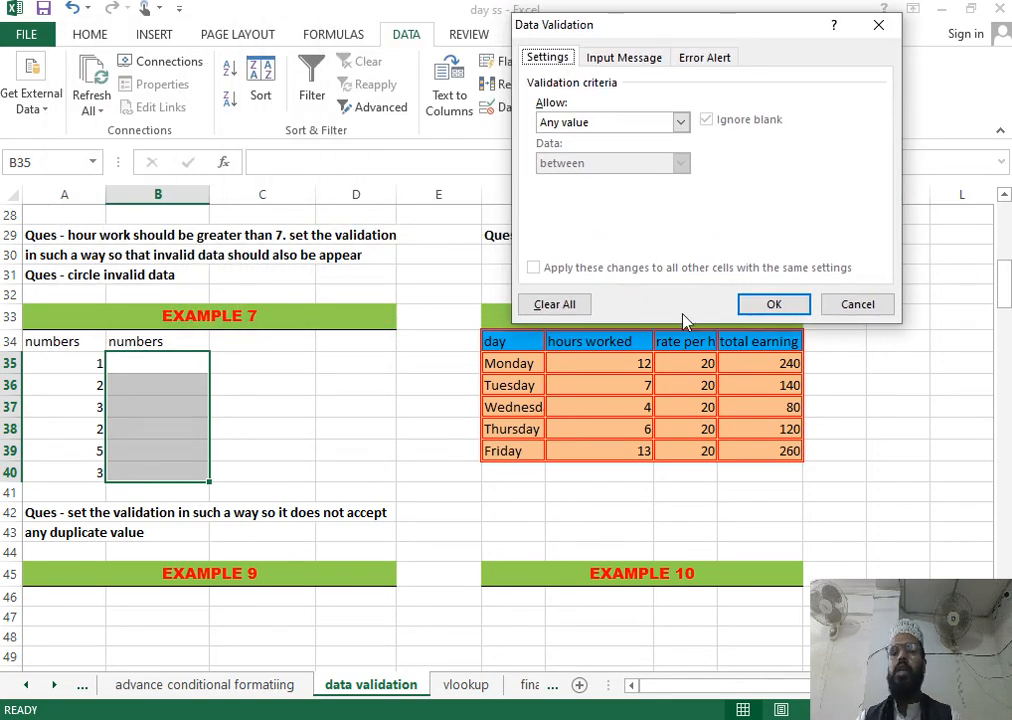
pyautogui.click(680, 122)
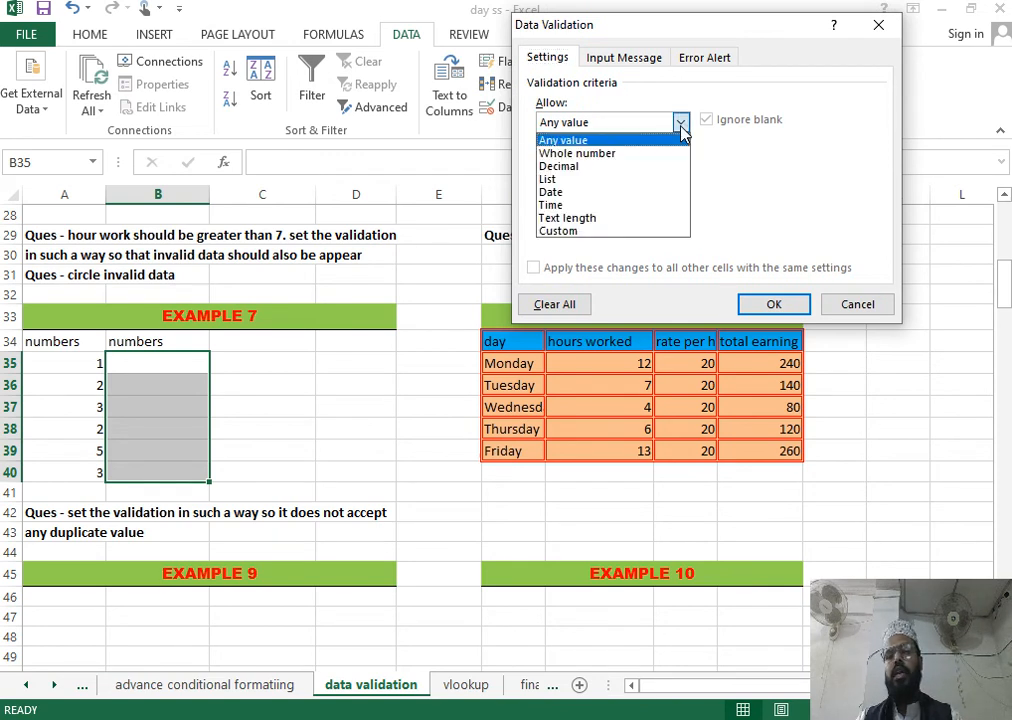
pyautogui.click(586, 236)
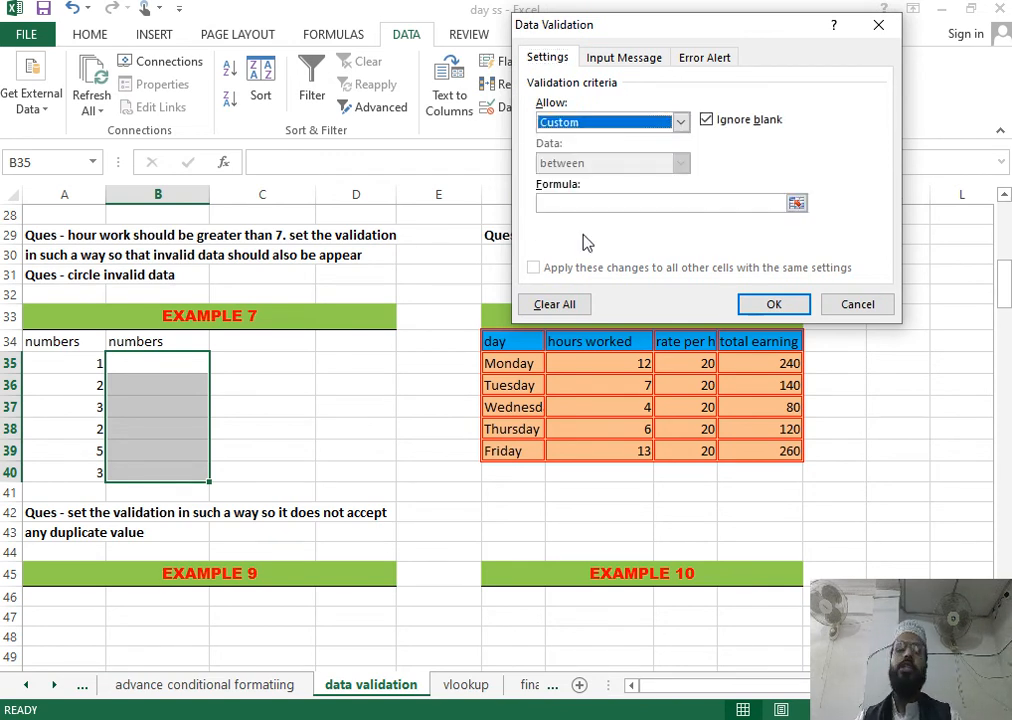
# Set the rule's formula to =countif($B$35:$B$40,B35)=1 to block duplicates, and apply it
pyautogui.click(621, 208)
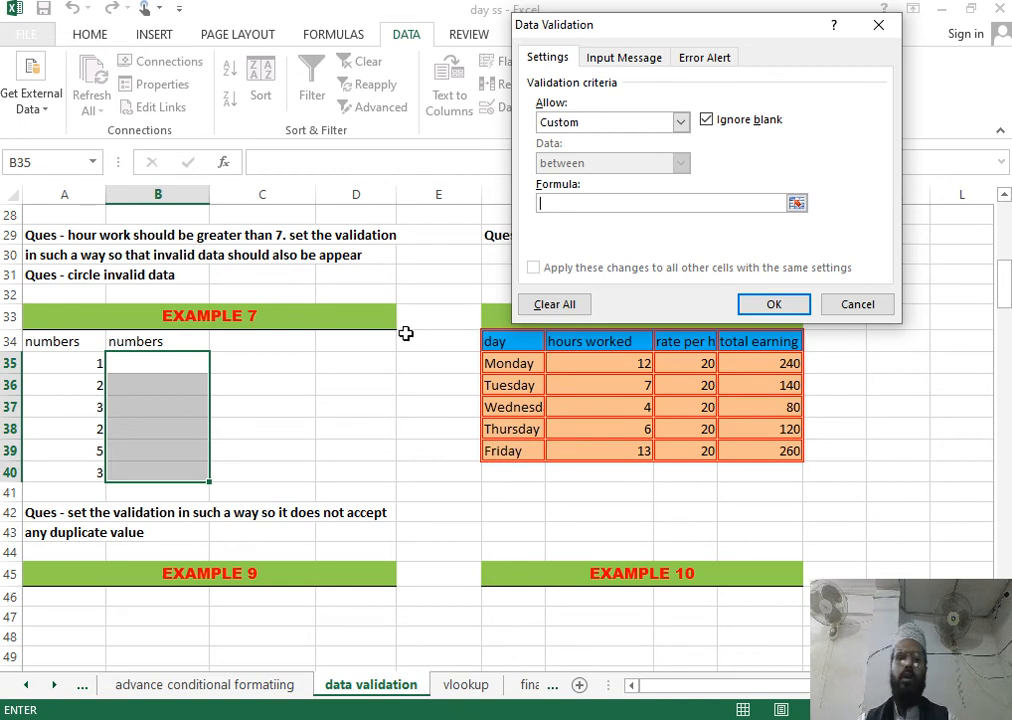
pyautogui.write('=countif(')
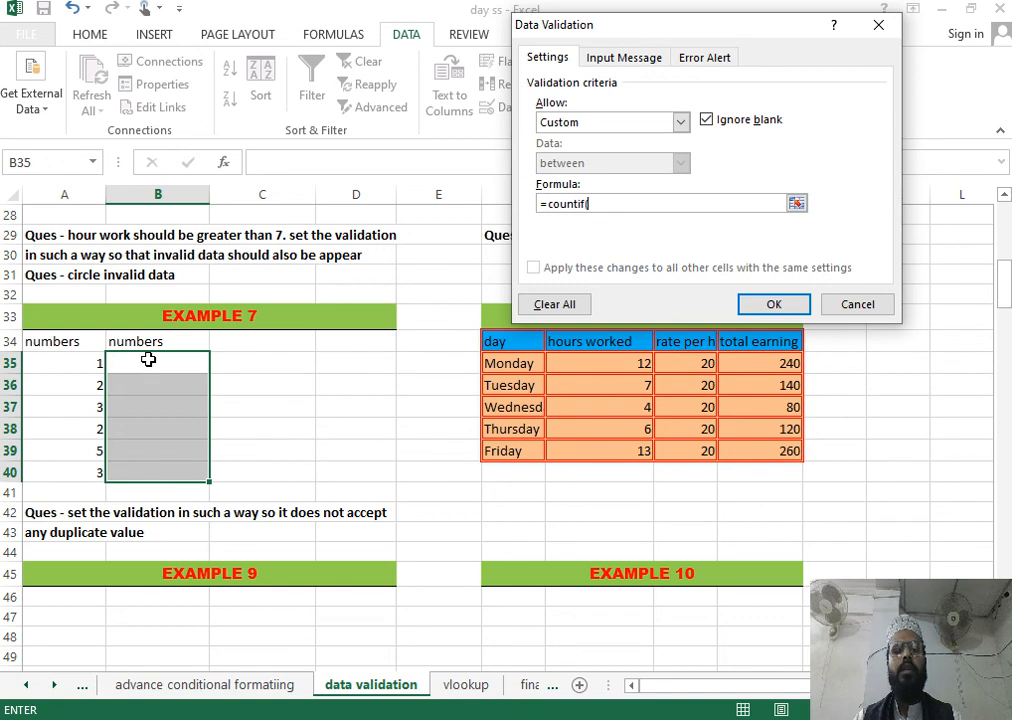
pyautogui.moveTo(151, 358); pyautogui.dragTo(158, 465)
pyautogui.press('F4')
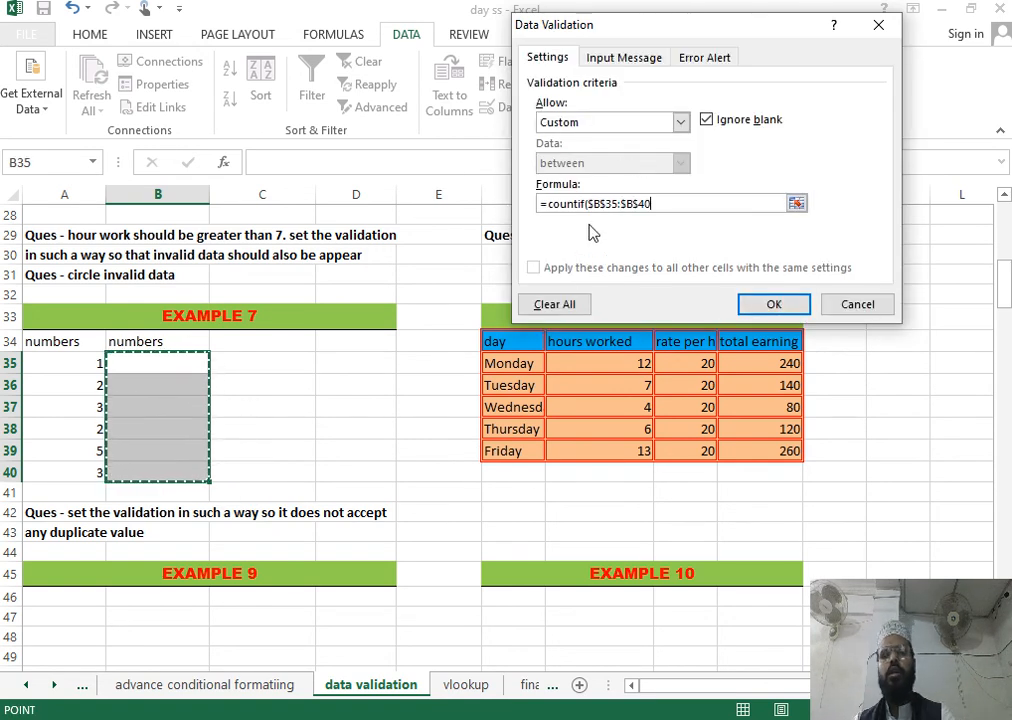
pyautogui.write(',')
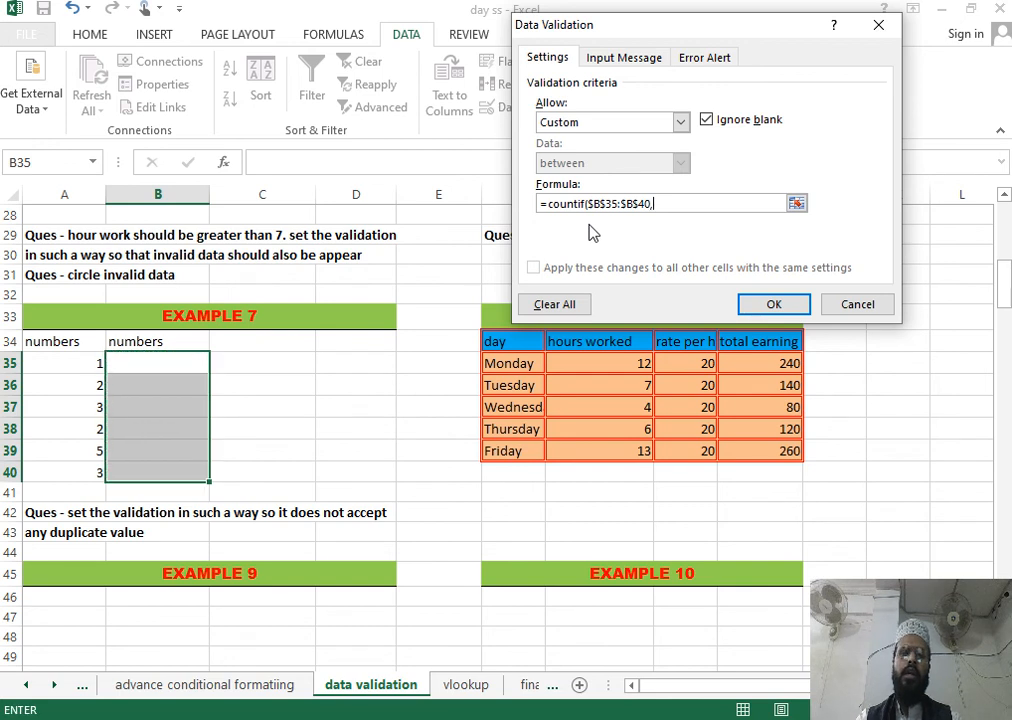
pyautogui.click(147, 364)
pyautogui.write(')')
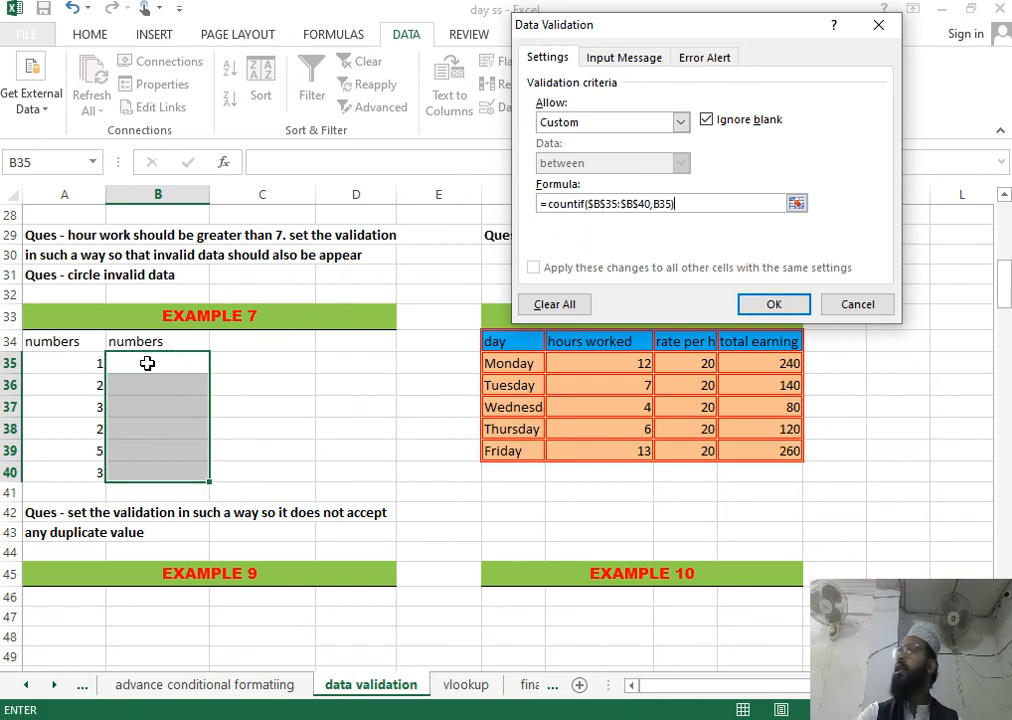
pyautogui.write('=1')
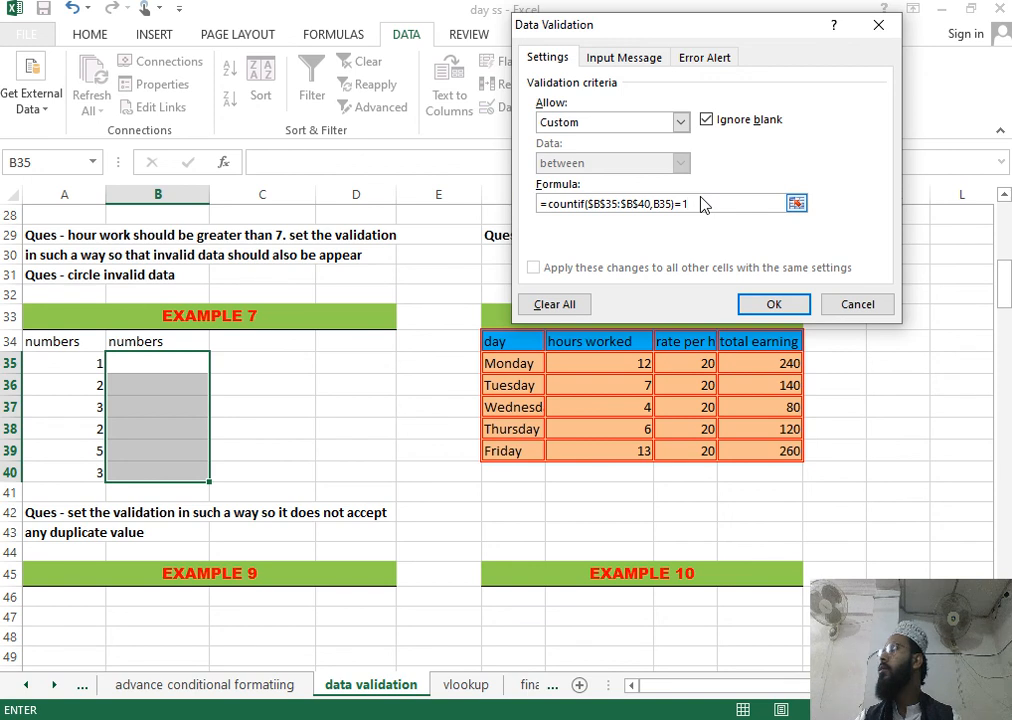
pyautogui.click(795, 298)
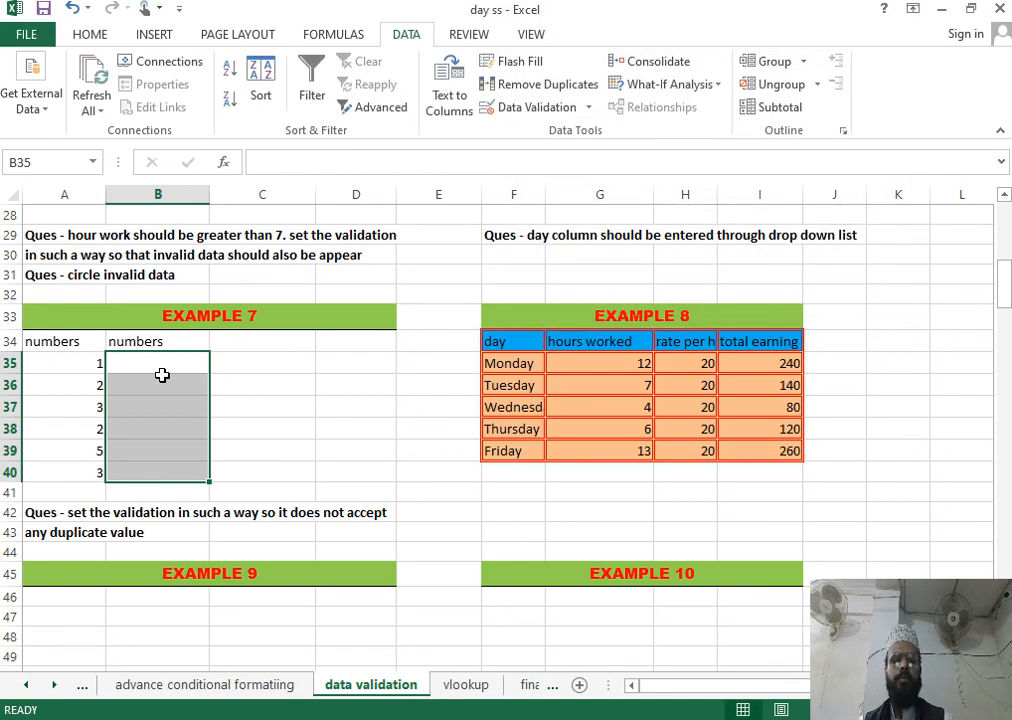
# Enter 1, 2 and 3 in Example 7's validated numbers cells B35:B37
pyautogui.write('1')
pyautogui.press('Return')
pyautogui.write('2')
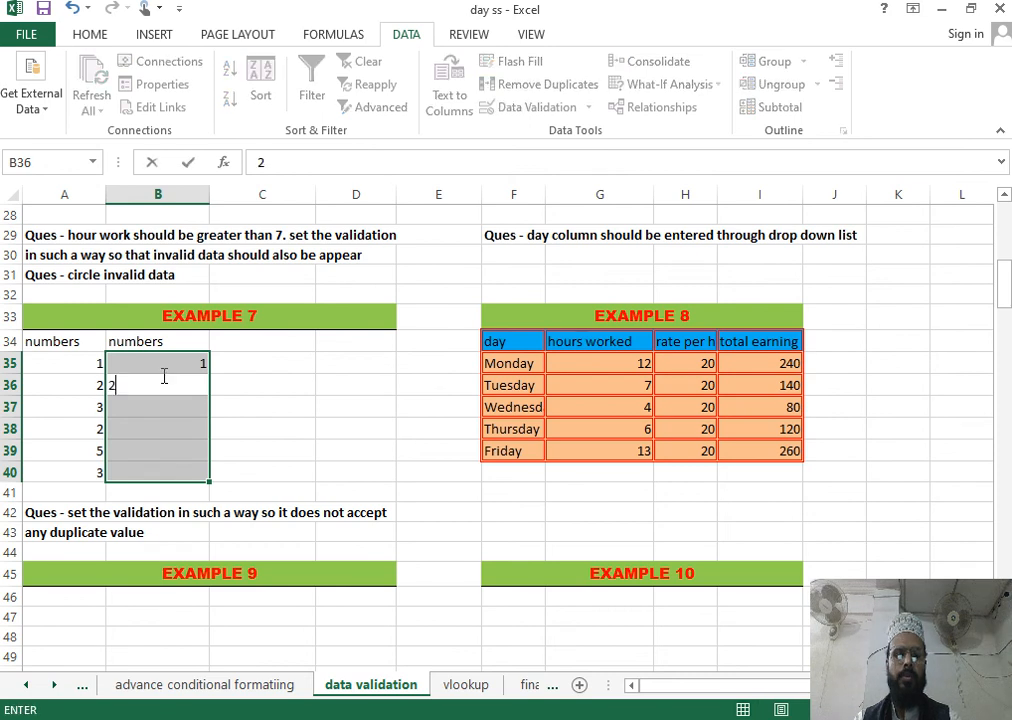
pyautogui.press('Return')
pyautogui.write('3')
pyautogui.press('Return')
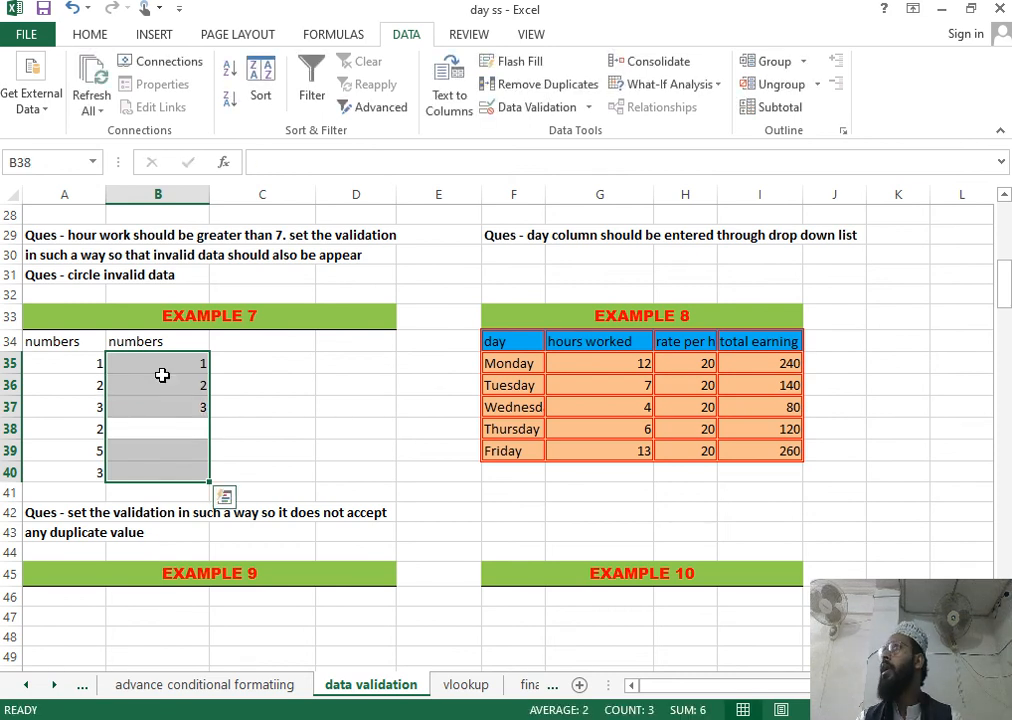
# Try the duplicate value 2 in Example 7's numbers cell B38 and cancel the entry
pyautogui.write('2')
pyautogui.press('Return')
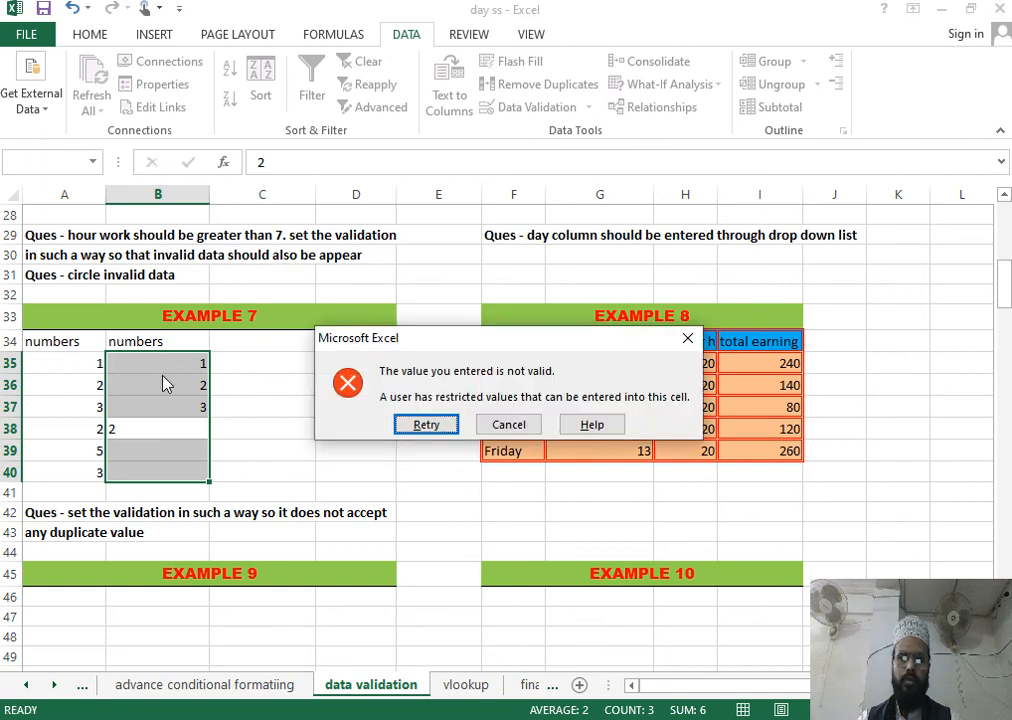
pyautogui.press('Tab')
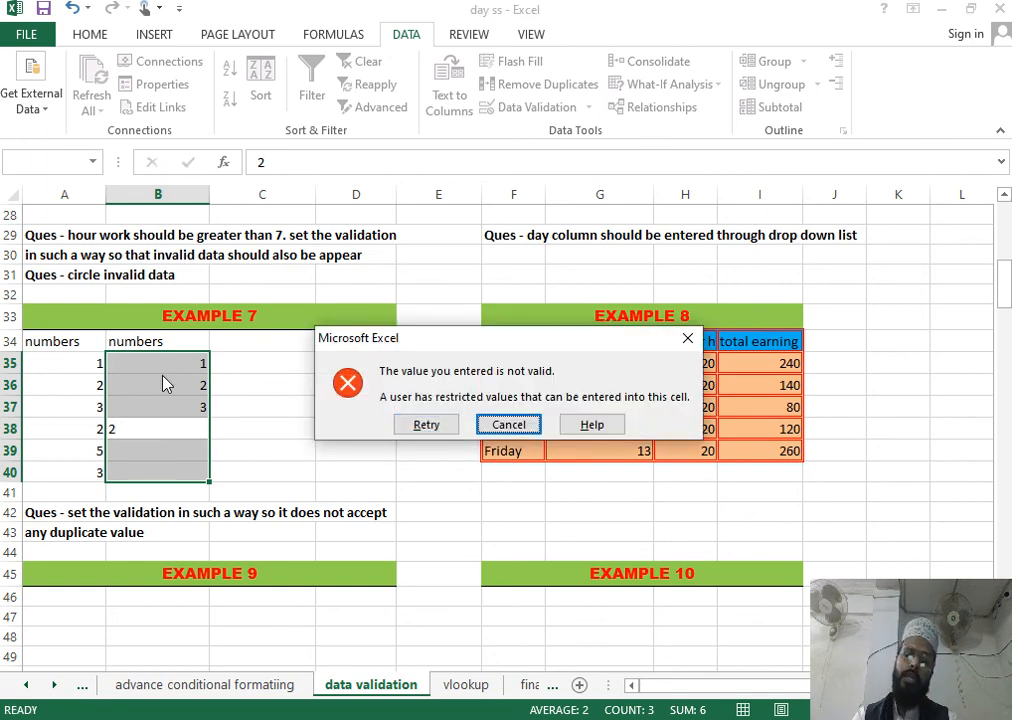
pyautogui.press('Return')
# Fill Example 7's remaining numbers cells B38:B40 with the unique values 4, 5 and 6
pyautogui.write('4')
pyautogui.press('Return')
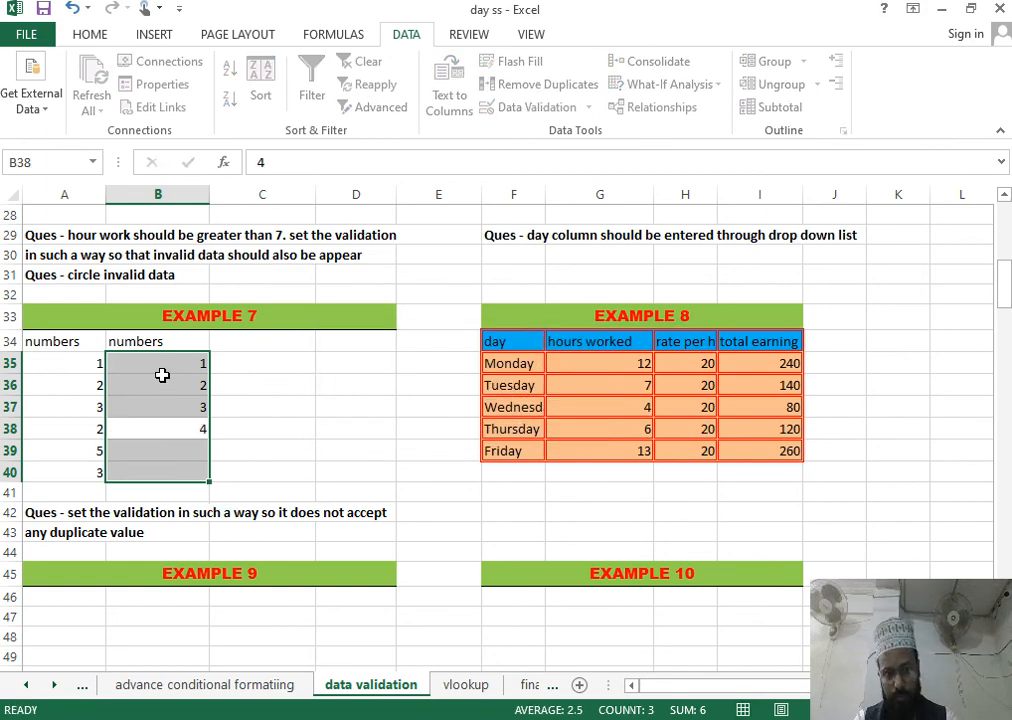
pyautogui.write('5')
pyautogui.press('Return')
pyautogui.write('6')
pyautogui.press('Return')
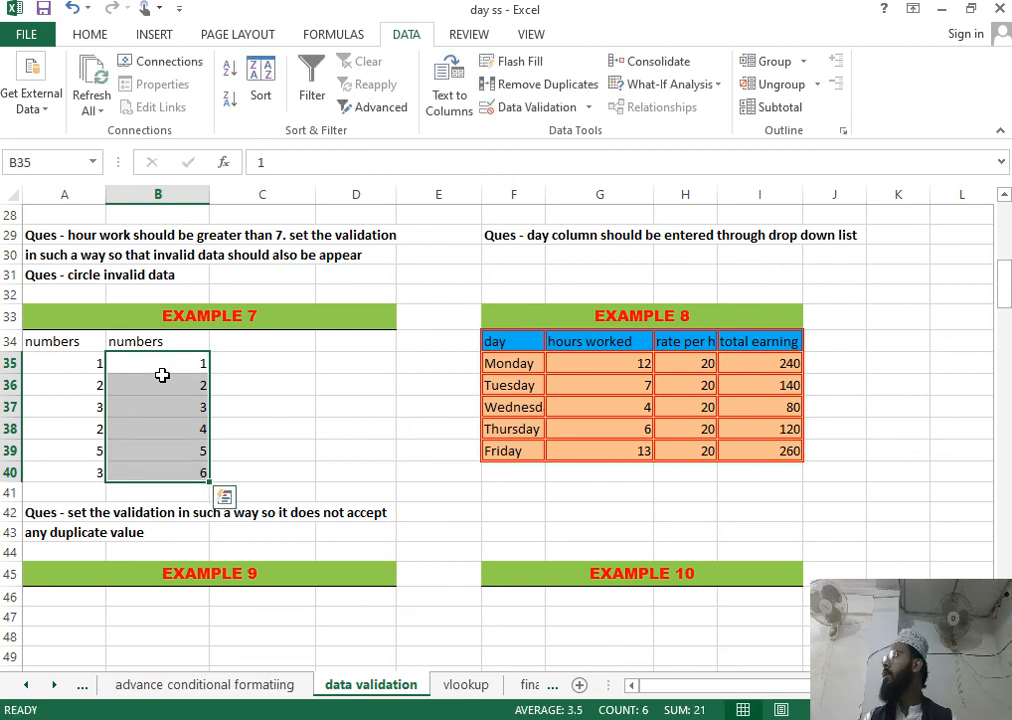